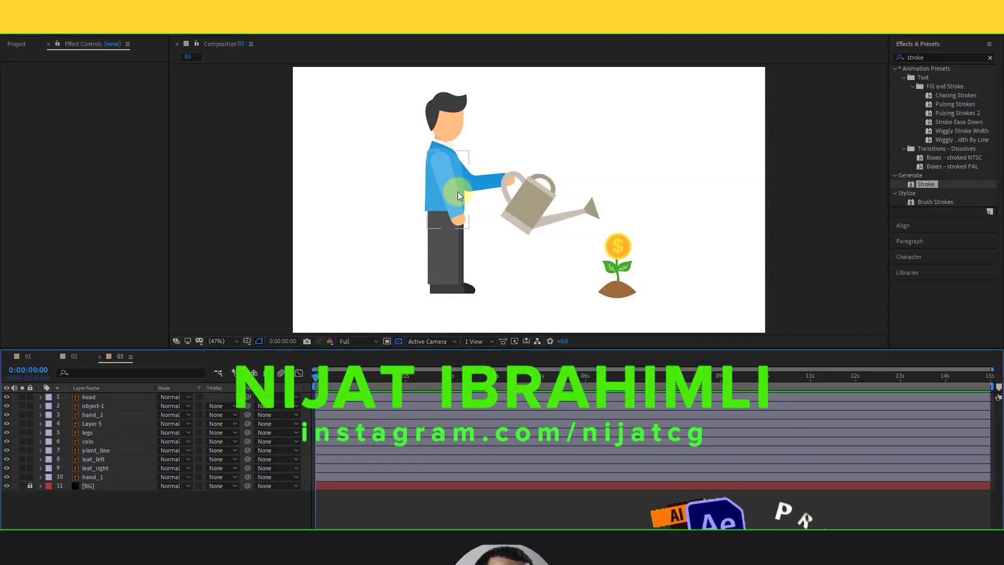
# Step: Move the anchor point of the hand_2 layer to the shoulder end of the arm
pyautogui.moveTo(372, 248); pyautogui.dragTo(392, 263)
pyautogui.scroll(2, 392, 263)
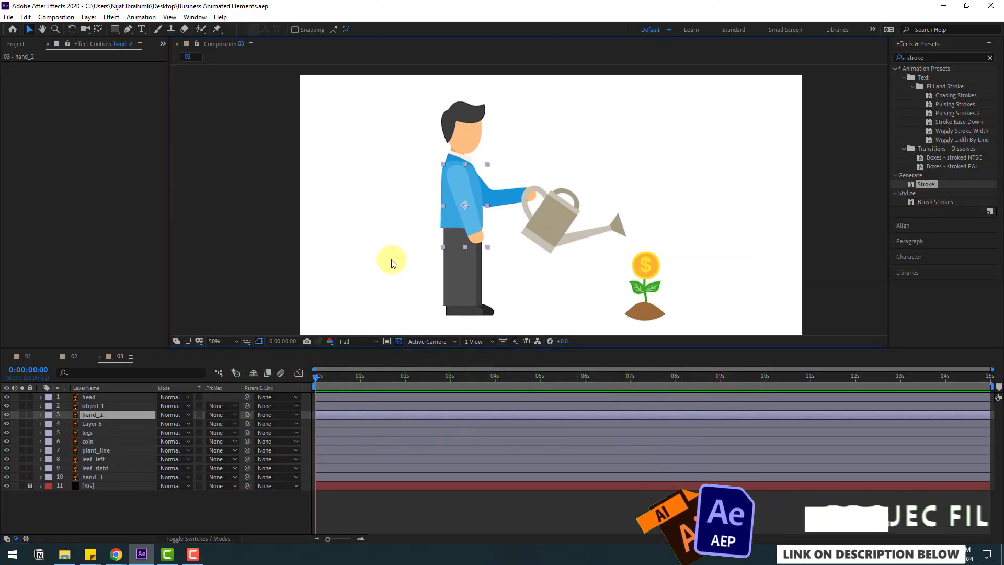
pyautogui.click(98, 30)
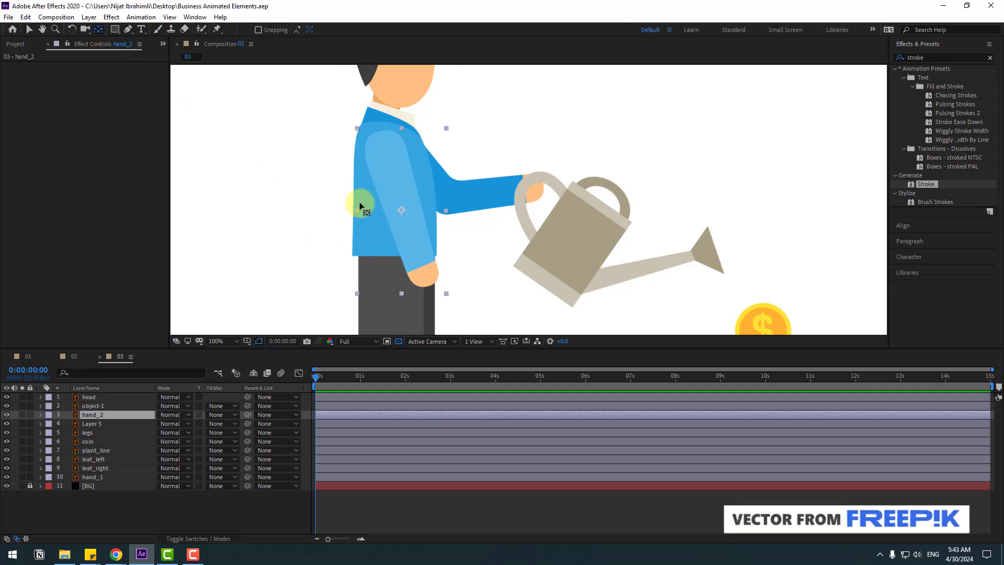
pyautogui.moveTo(402, 210); pyautogui.dragTo(383, 145)
pyautogui.click(29, 29)
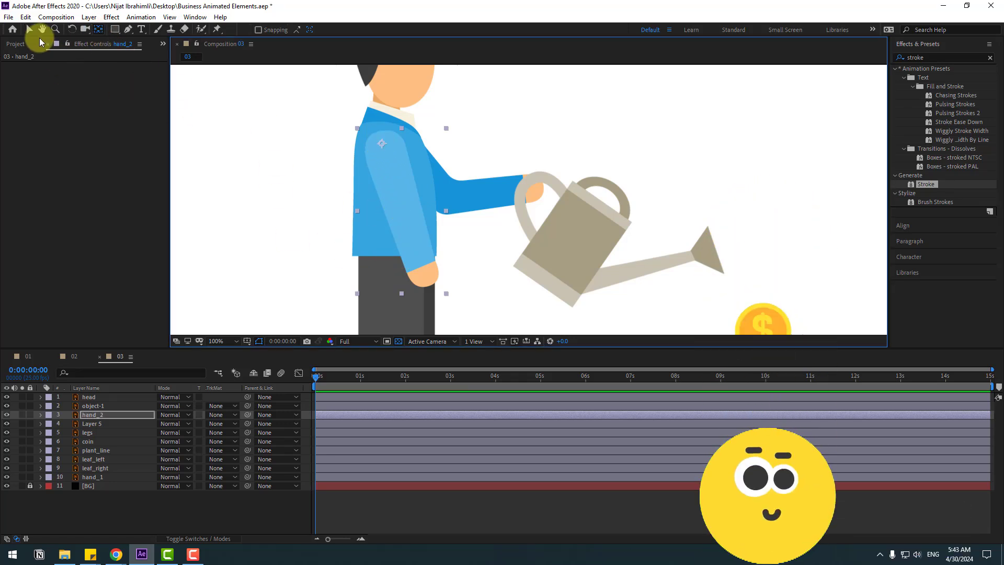
# Step: Add the expression wiggle(1,7) to the hand_2 layer's Rotation and preview the arm motion
pyautogui.click(89, 415)
pyautogui.press('r')
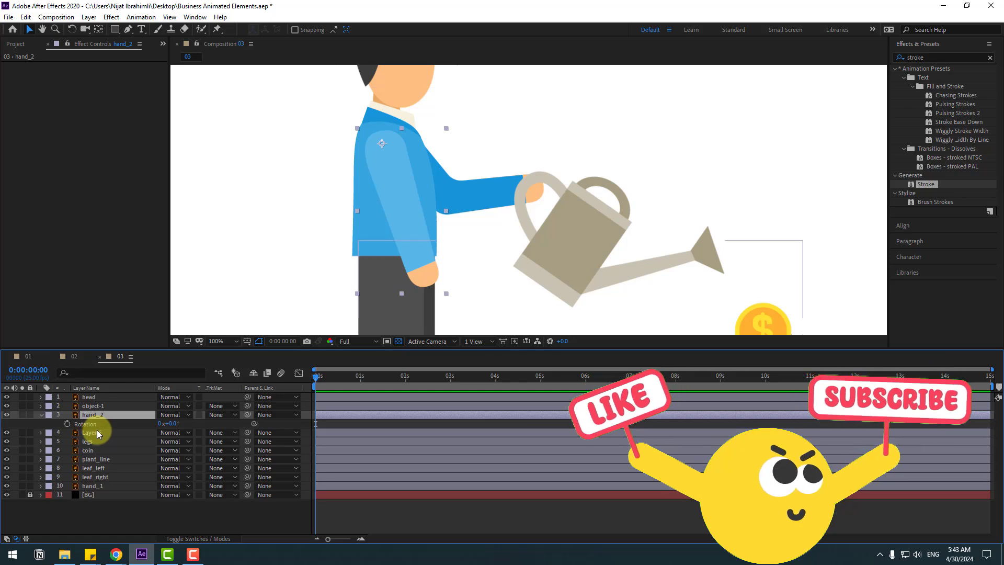
pyautogui.keyDown('alt'); pyautogui.click(67, 425); pyautogui.keyUp('alt')
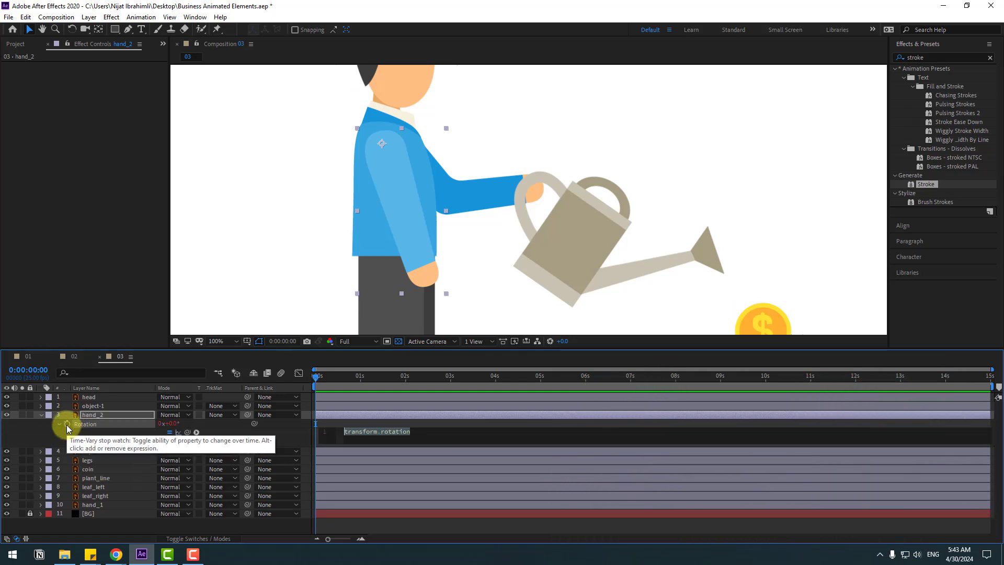
pyautogui.write('wiggle()')
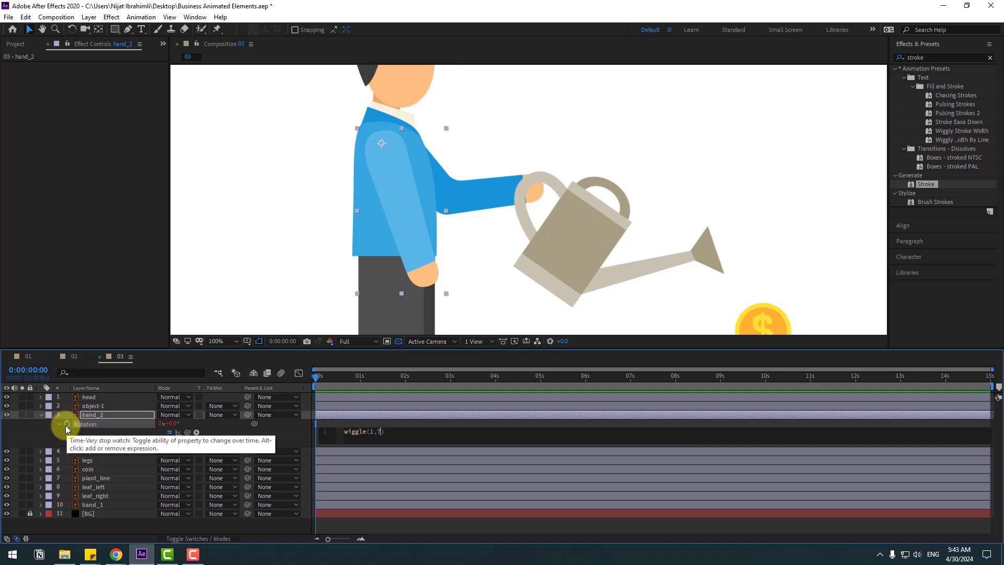
pyautogui.click(322, 423)
pyautogui.press('space')
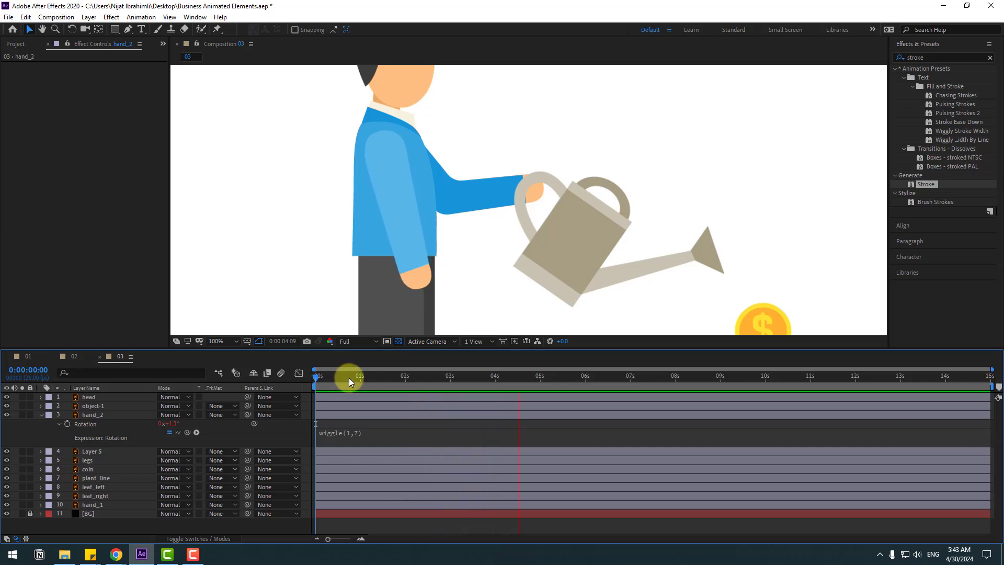
pyautogui.press('space')
pyautogui.click(41, 414)
pyautogui.click(58, 423)
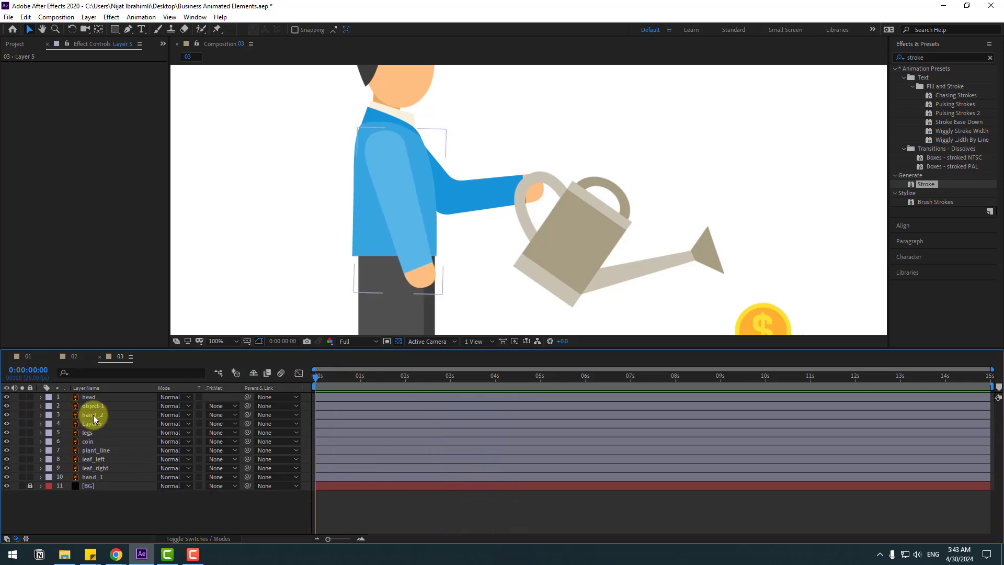
# Step: Parent the hand_2 layer to Layer 5 and rename Layer 5 as body
pyautogui.click(94, 415)
pyautogui.moveTo(247, 414); pyautogui.dragTo(95, 425)
pyautogui.click(95, 424)
pyautogui.press('Return')
pyautogui.write('bo')
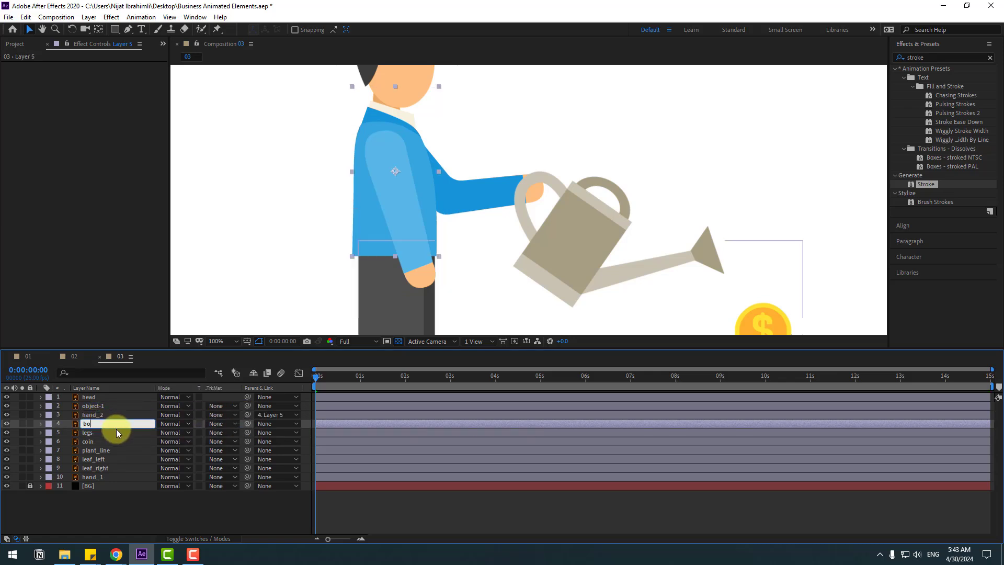
pyautogui.write('dy')
pyautogui.press('Return')
# Step: Parent the head layer to the body layer
pyautogui.scroll(-2, 396, 252)
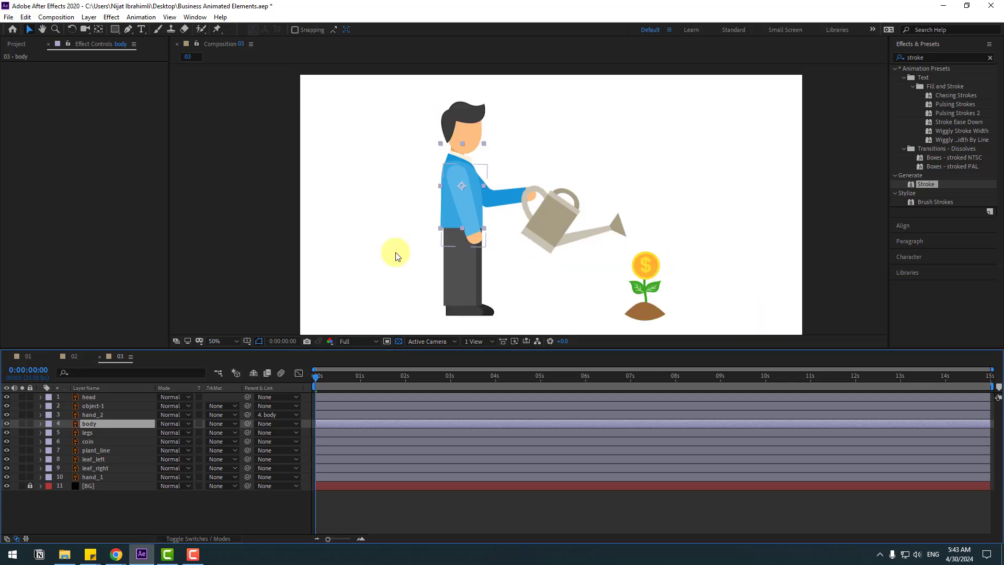
pyautogui.click(93, 396)
pyautogui.moveTo(248, 397); pyautogui.dragTo(87, 425)
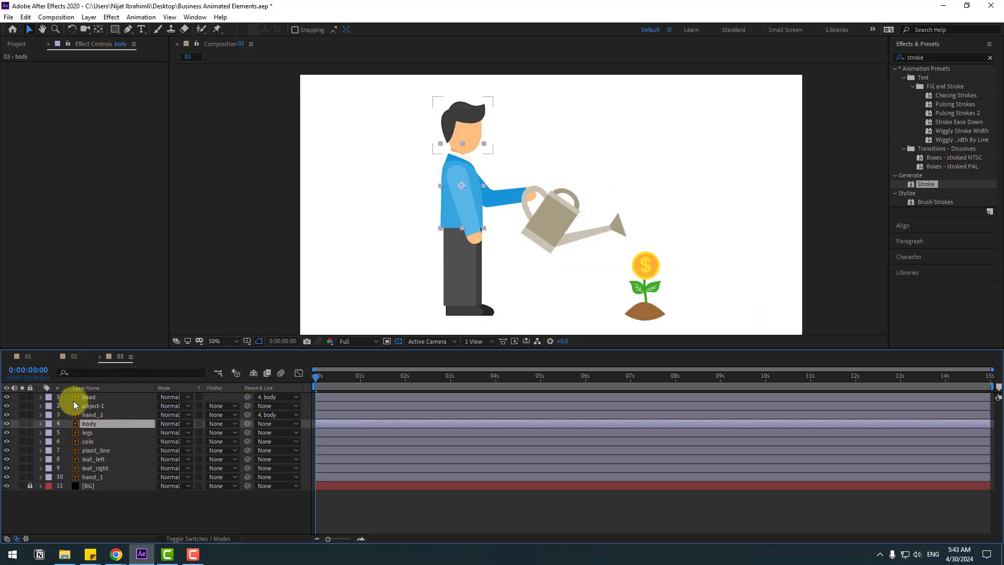
# Step: Isolate the body layer, move its anchor point to the bottom centre at the waist, and end the isolation
pyautogui.click(22, 424)
pyautogui.scroll(2, 426, 228)
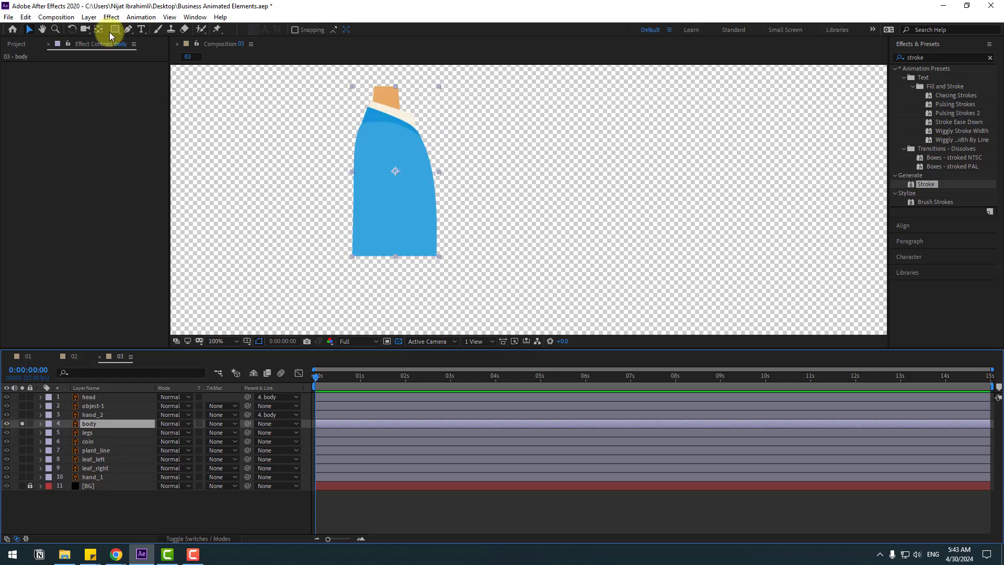
pyautogui.press('y')
pyautogui.moveTo(395, 172); pyautogui.dragTo(392, 255)
pyautogui.click(30, 28)
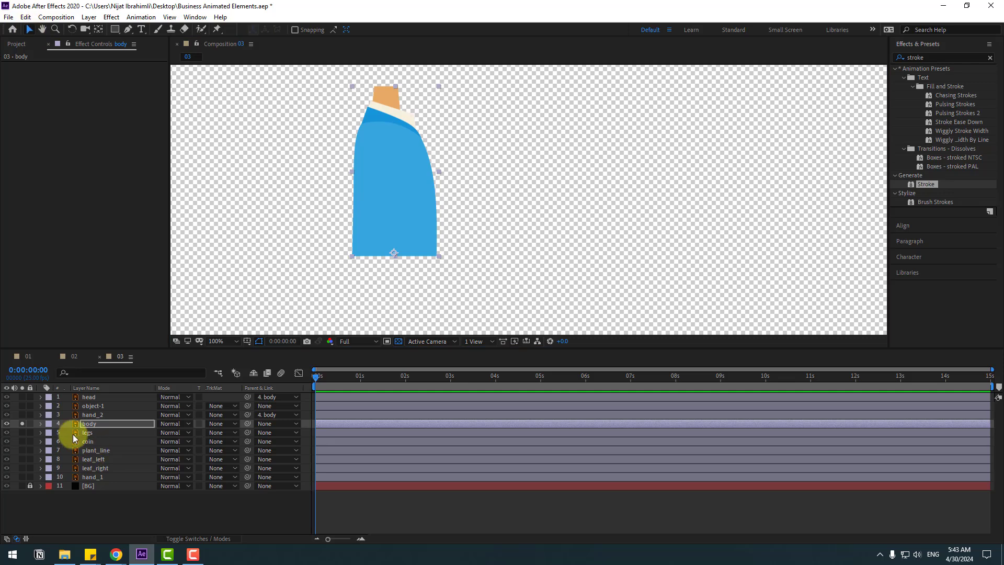
pyautogui.click(22, 424)
# Step: Isolate the head layer, move its anchor point down to the chin, and show all layers again
pyautogui.click(93, 399)
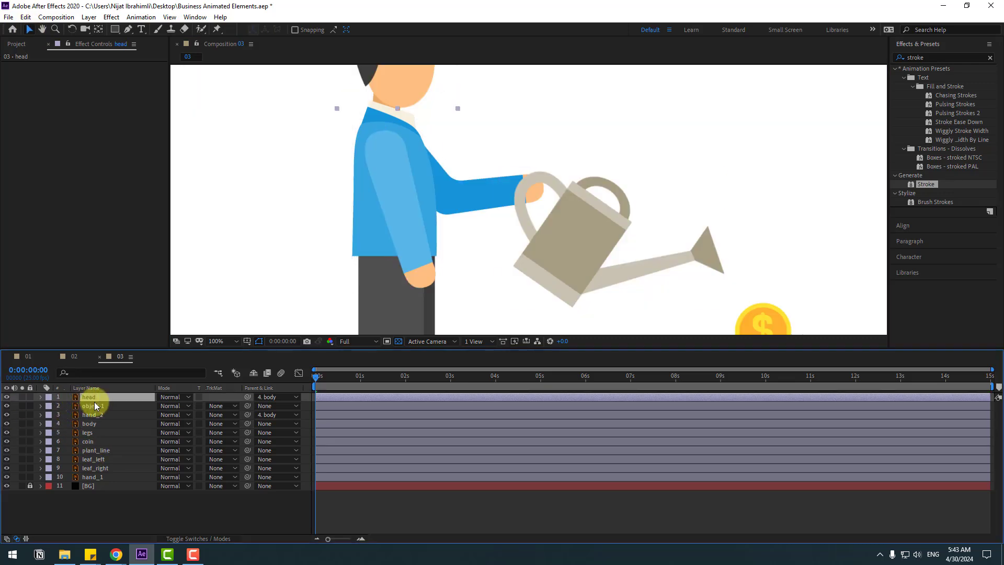
pyautogui.click(22, 397)
pyautogui.press('y')
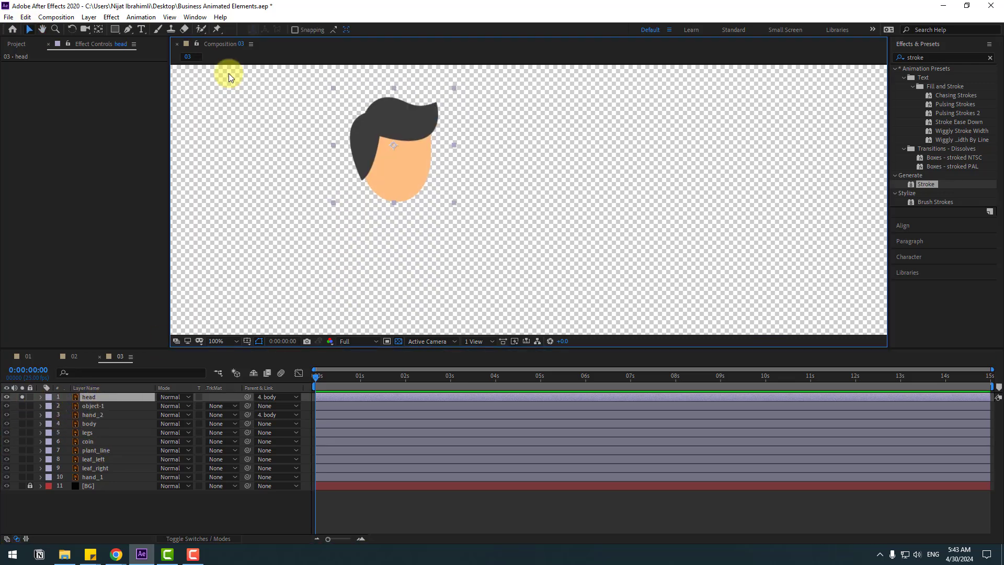
pyautogui.moveTo(377, 154); pyautogui.dragTo(397, 201)
pyautogui.click(29, 29)
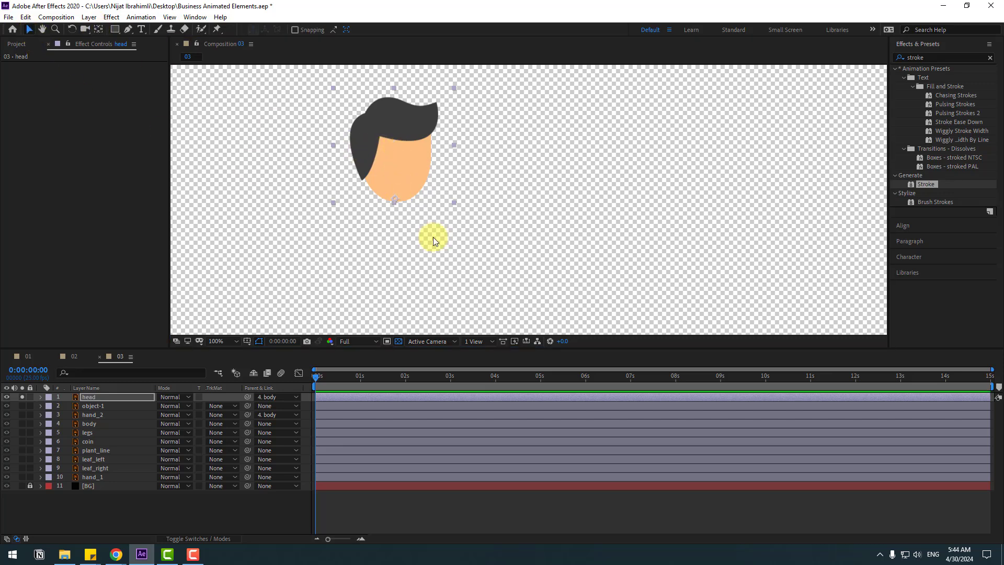
pyautogui.hotkey('ctrl', 's')
pyautogui.click(22, 397)
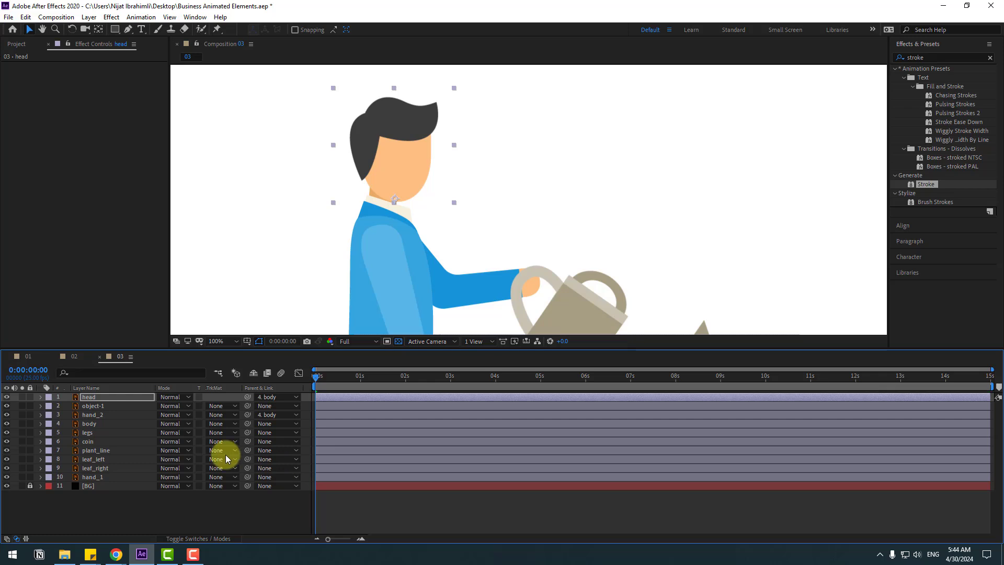
# Step: Add the expression wiggle(1,7) to the head layer's Rotation and preview the head motion
pyautogui.press('r')
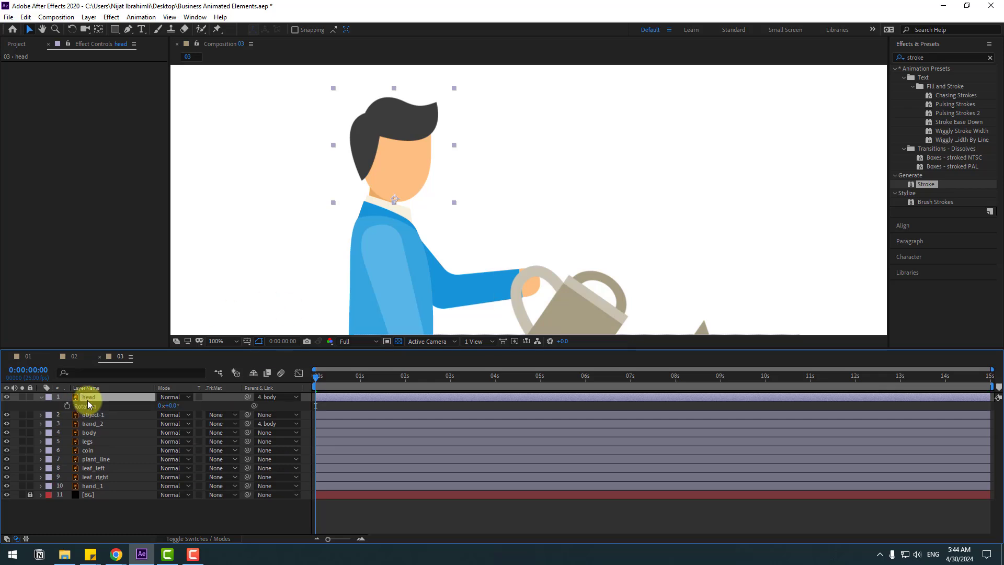
pyautogui.keyDown('alt'); pyautogui.click(66, 406); pyautogui.keyUp('alt')
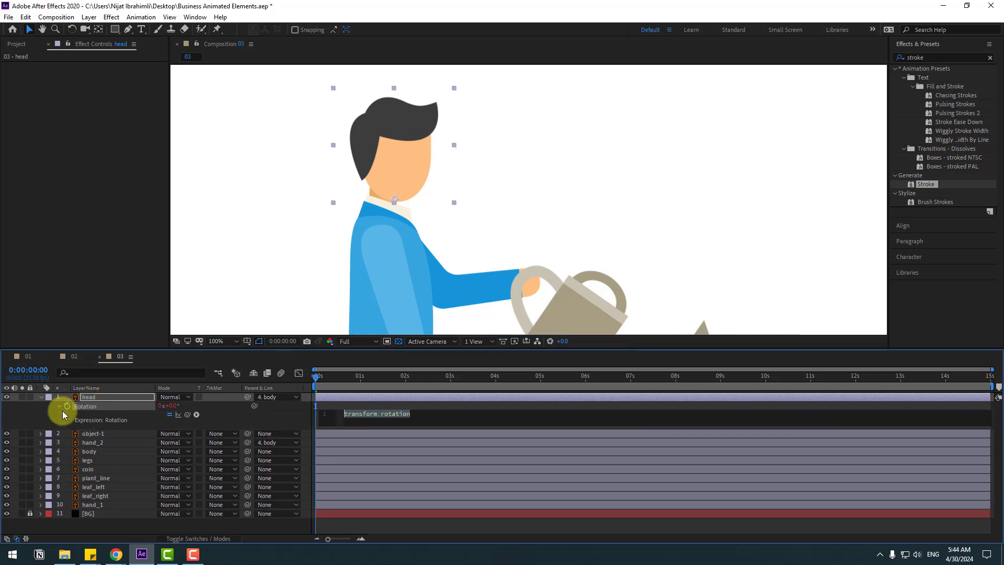
pyautogui.write('wiggle(1,7')
pyautogui.click(340, 403)
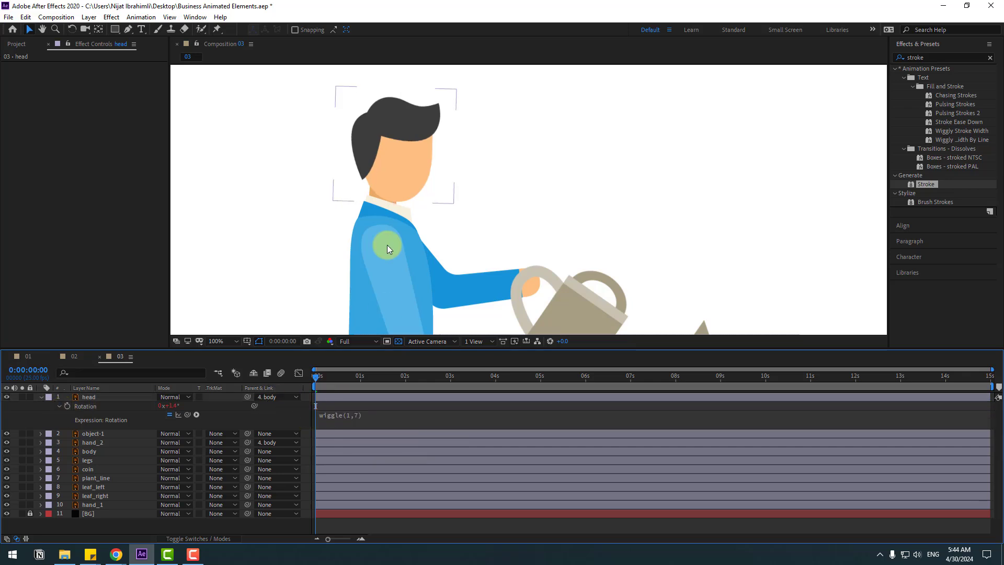
pyautogui.press('space')
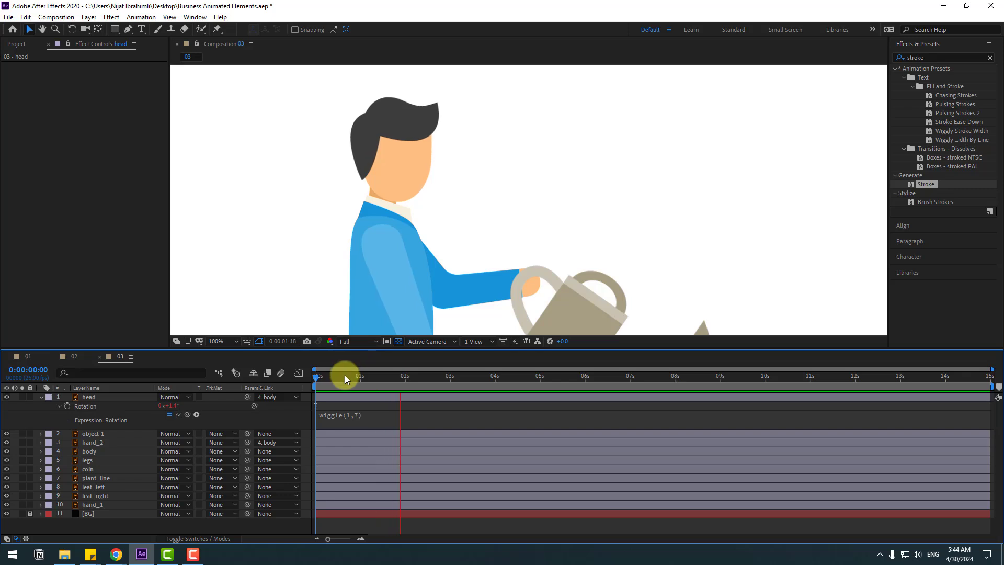
pyautogui.click(27, 398)
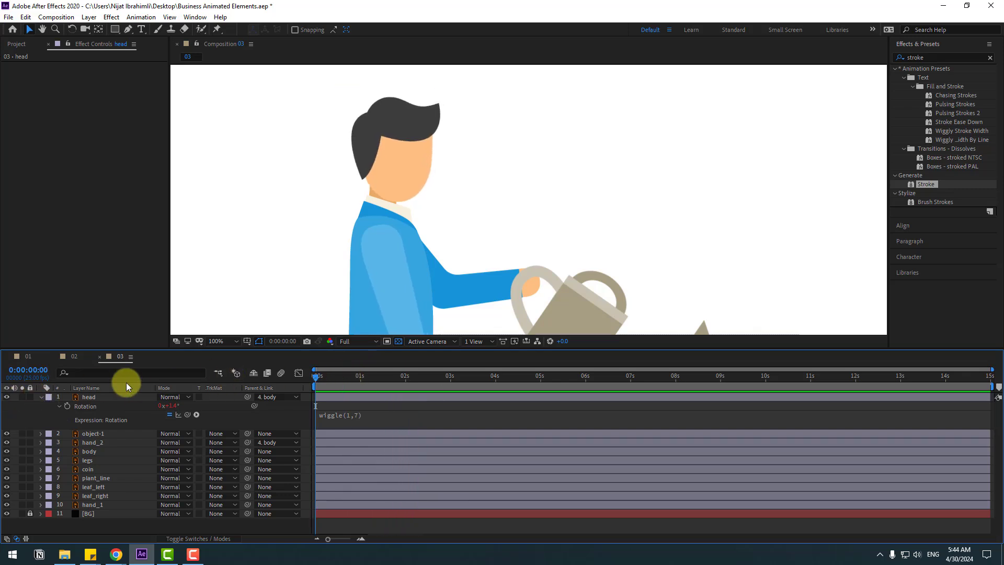
pyautogui.click(41, 397)
# Step: Isolate the hand_1 layer, move its anchor point to the shoulder end, and show all layers again
pyautogui.press(',')
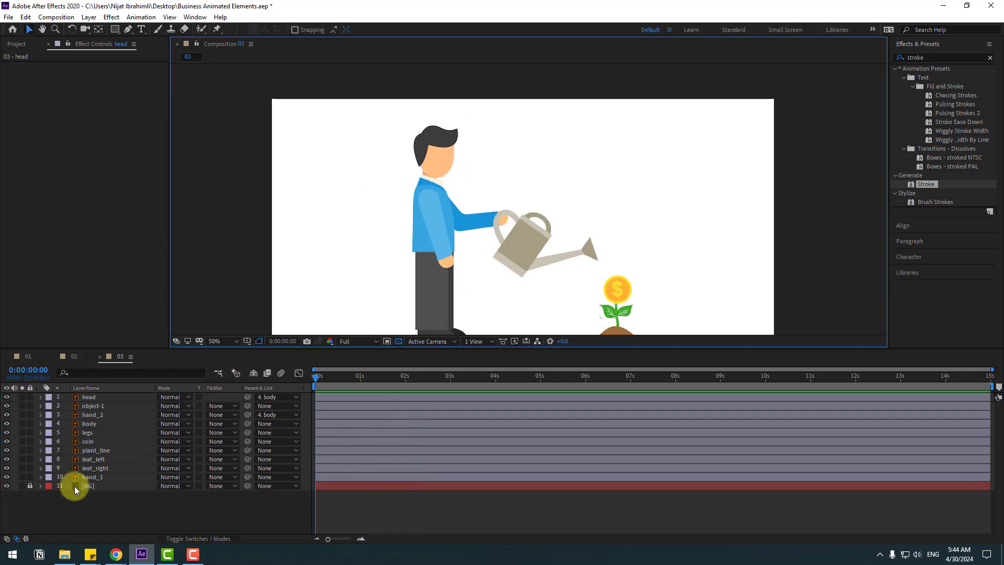
pyautogui.click(92, 479)
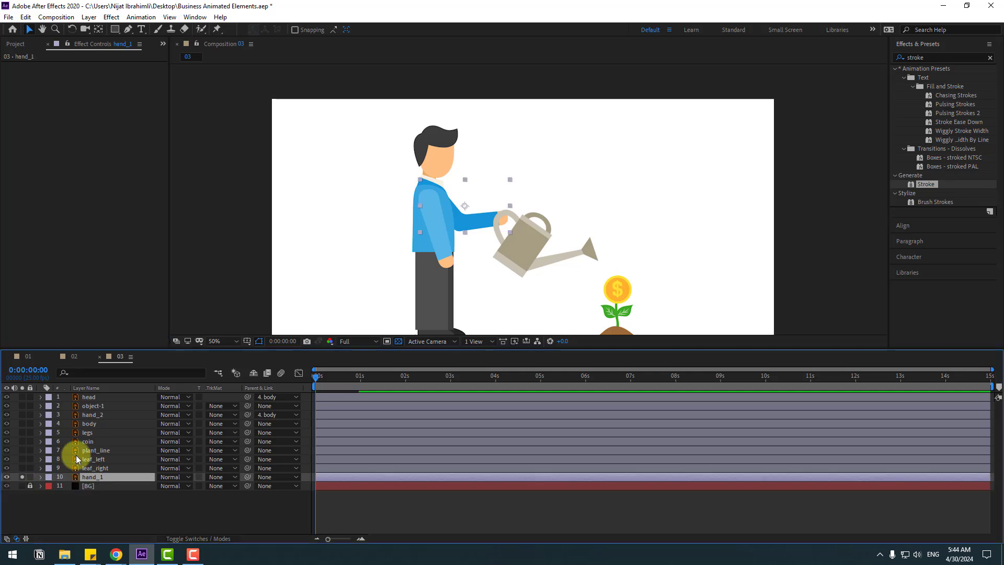
pyautogui.press('.')
pyautogui.click(98, 29)
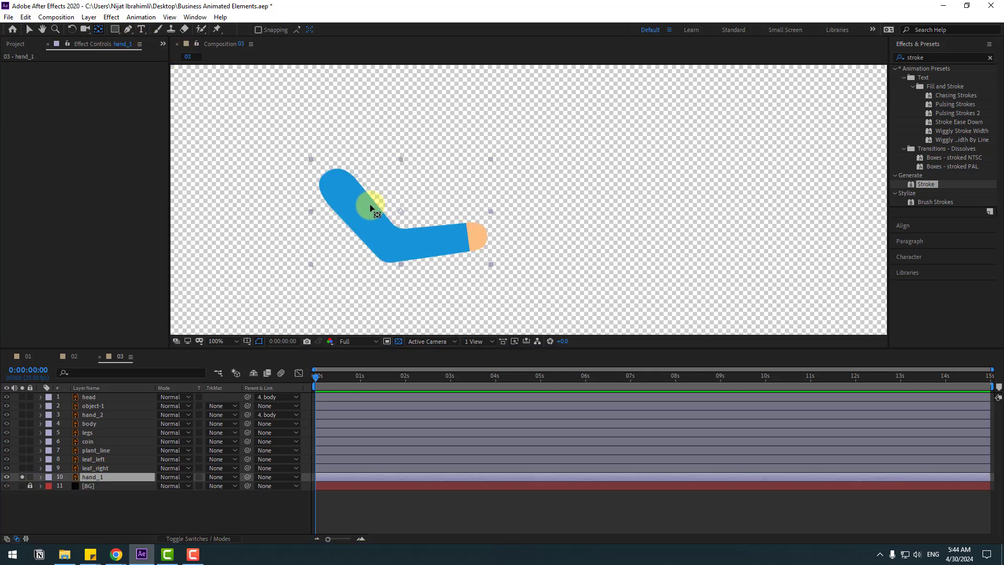
pyautogui.moveTo(400, 211); pyautogui.dragTo(333, 179)
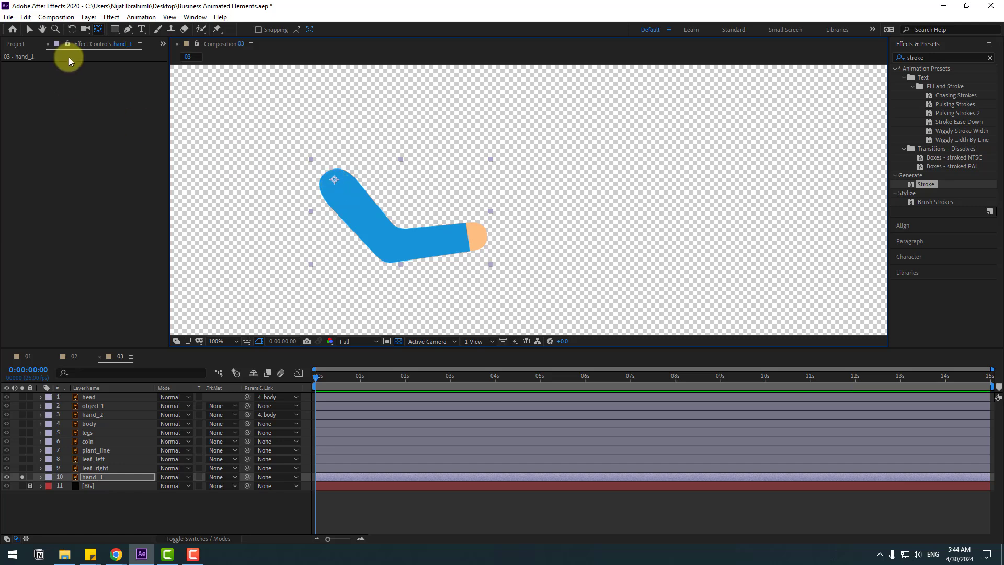
pyautogui.click(31, 30)
pyautogui.click(22, 476)
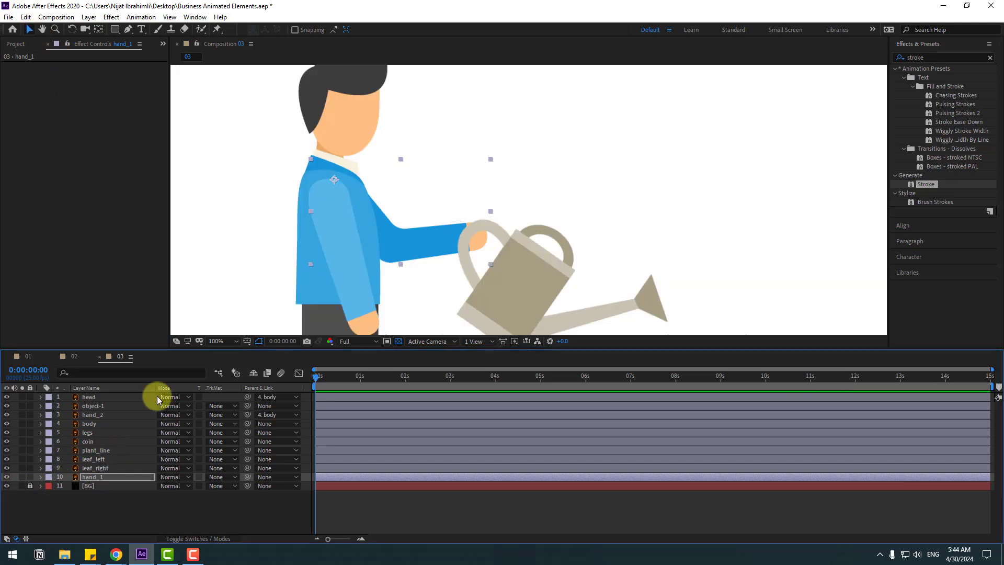
# Step: Add the expression wiggle(3,6) to the hand_1 layer's Rotation and preview the arm motion
pyautogui.moveTo(359, 265); pyautogui.dragTo(374, 244)
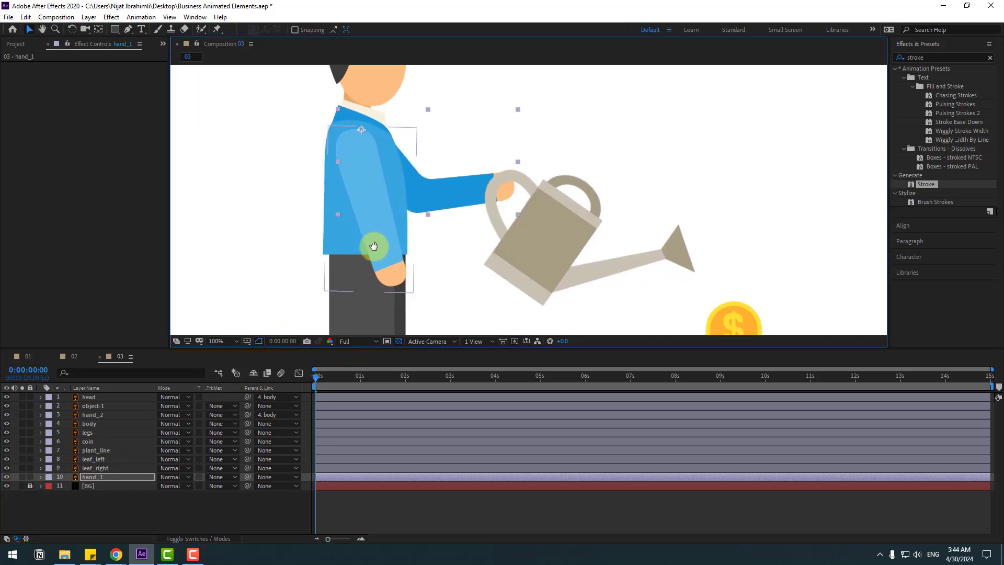
pyautogui.press('r')
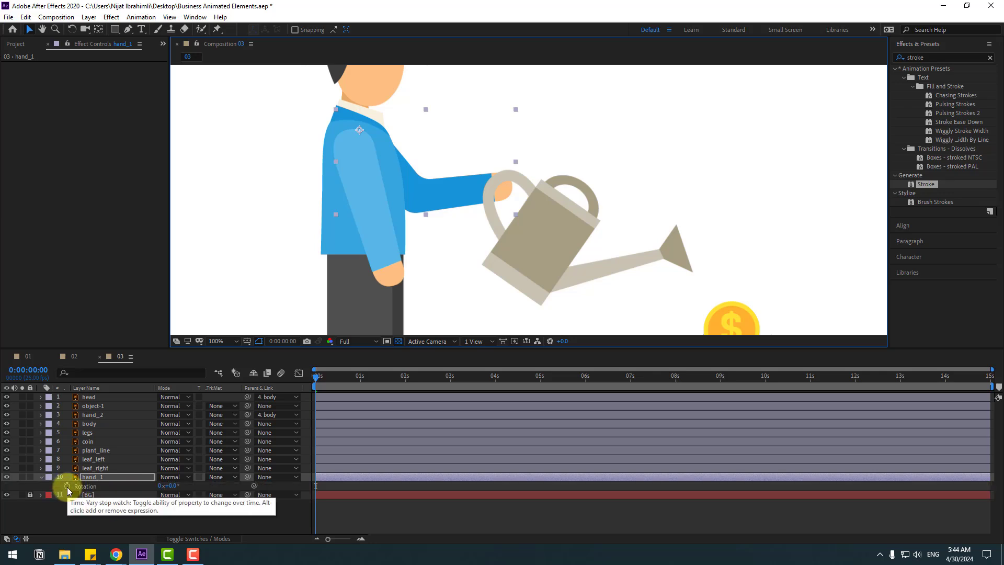
pyautogui.keyDown('alt'); pyautogui.click(65, 488); pyautogui.keyUp('alt')
pyautogui.write('wiggle()')
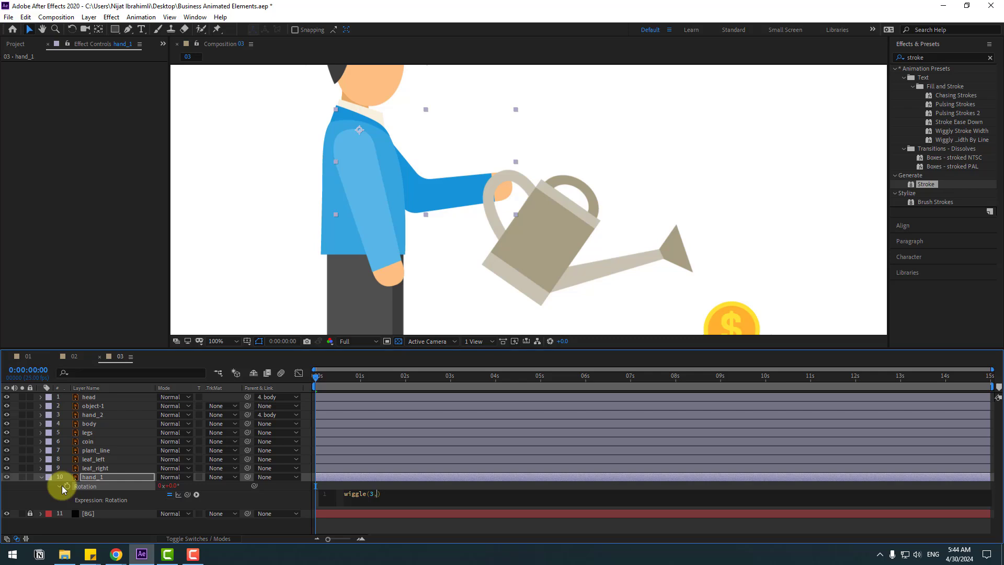
pyautogui.click(293, 529)
pyautogui.press('space')
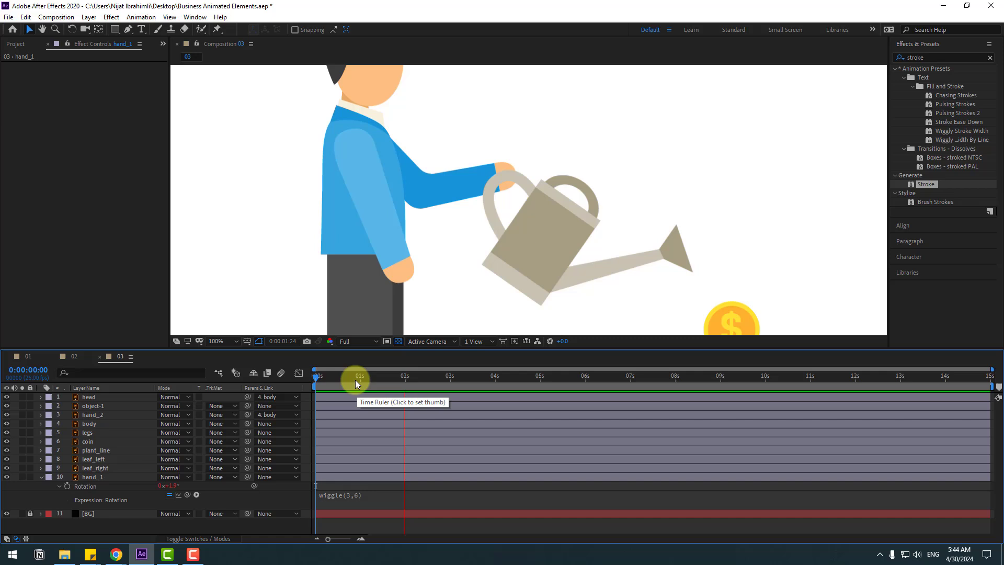
pyautogui.click(358, 377)
# Step: Change the hand_1 Rotation expression to wiggle(1,6), preview it, and return the playhead to the start
pyautogui.click(347, 496)
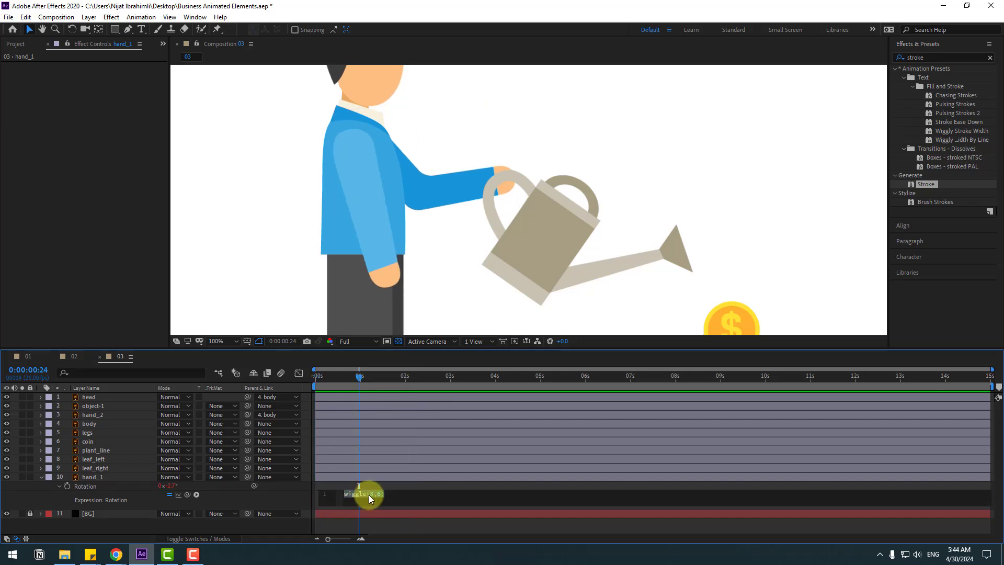
pyautogui.click(371, 495)
pyautogui.write('1')
pyautogui.click(396, 484)
pyautogui.press('space')
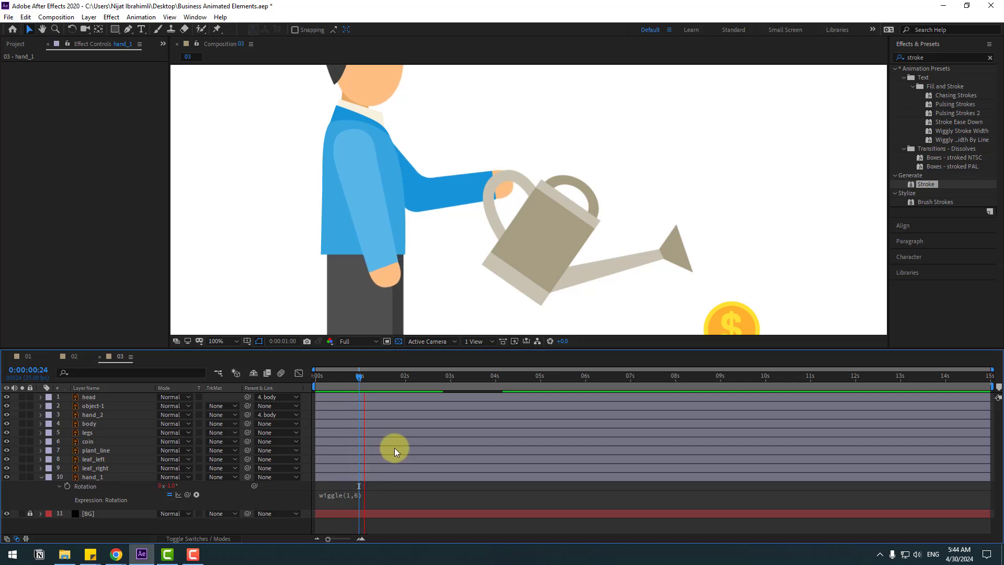
pyautogui.moveTo(324, 379); pyautogui.dragTo(23, 509)
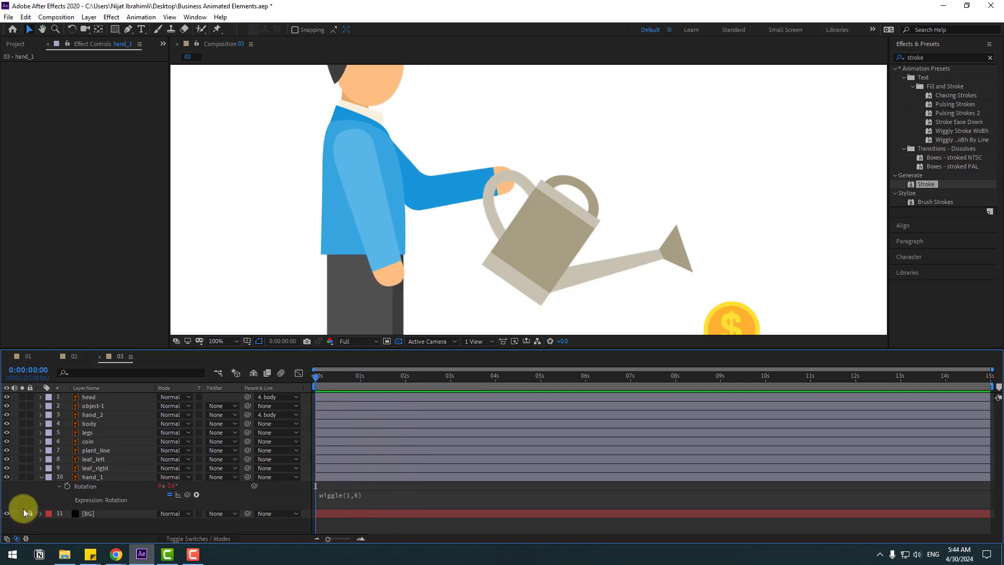
pyautogui.click(40, 476)
# Step: Parent the object-1 watering can layer to hand_1, preview the linked motion, and save the project
pyautogui.click(96, 405)
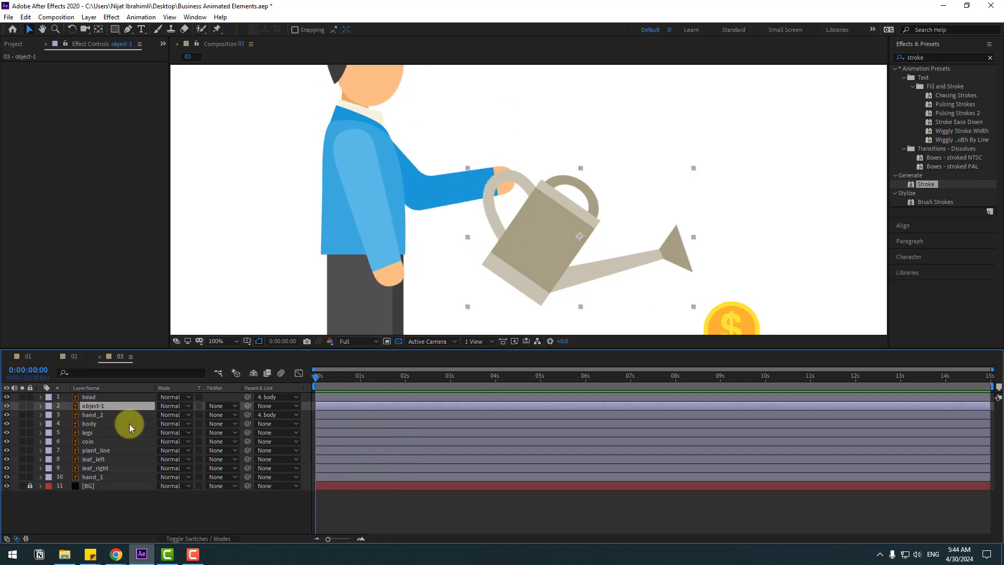
pyautogui.moveTo(248, 407); pyautogui.dragTo(102, 475)
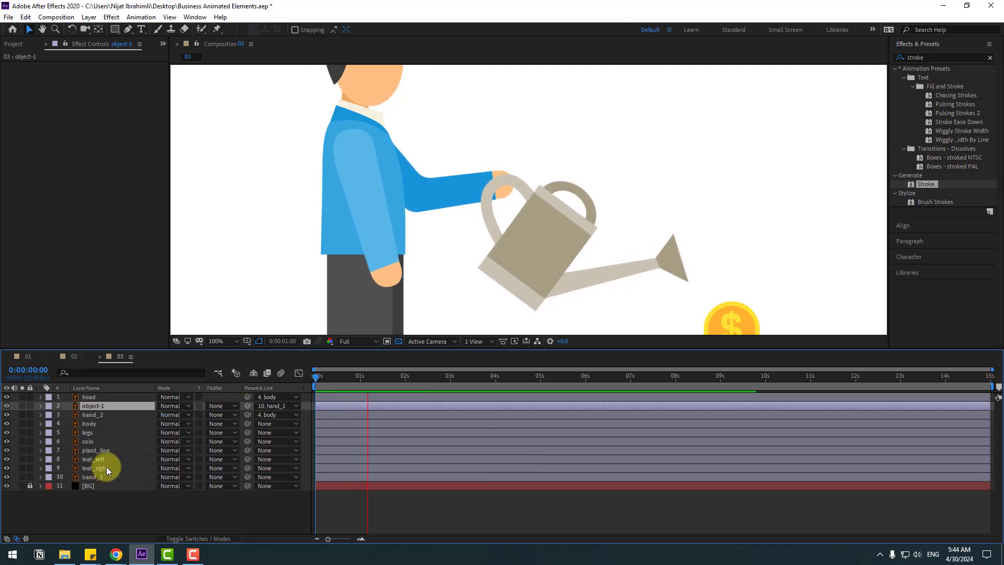
pyautogui.scroll(-1, 476, 244)
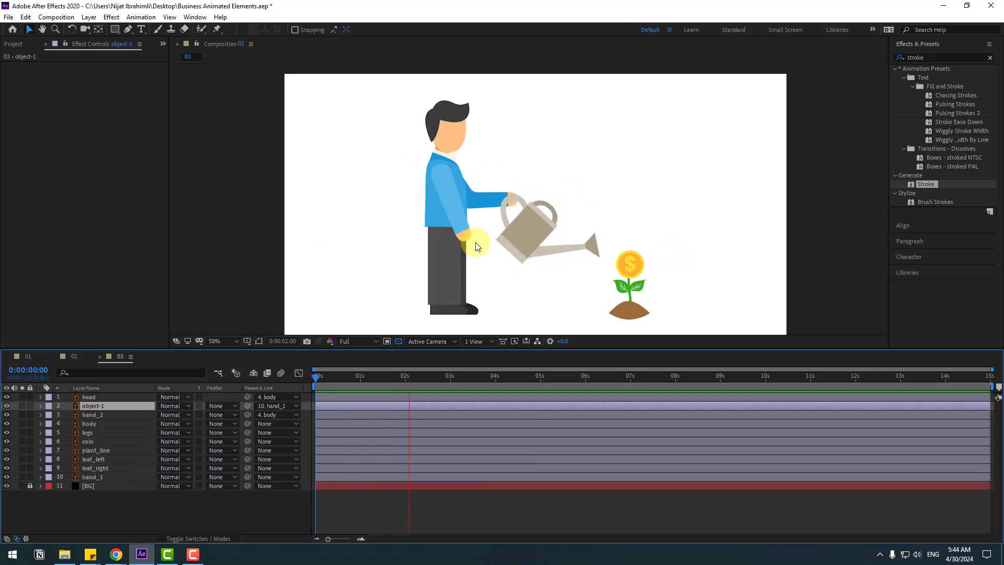
pyautogui.click(446, 375)
pyautogui.hotkey('ctrl', 's')
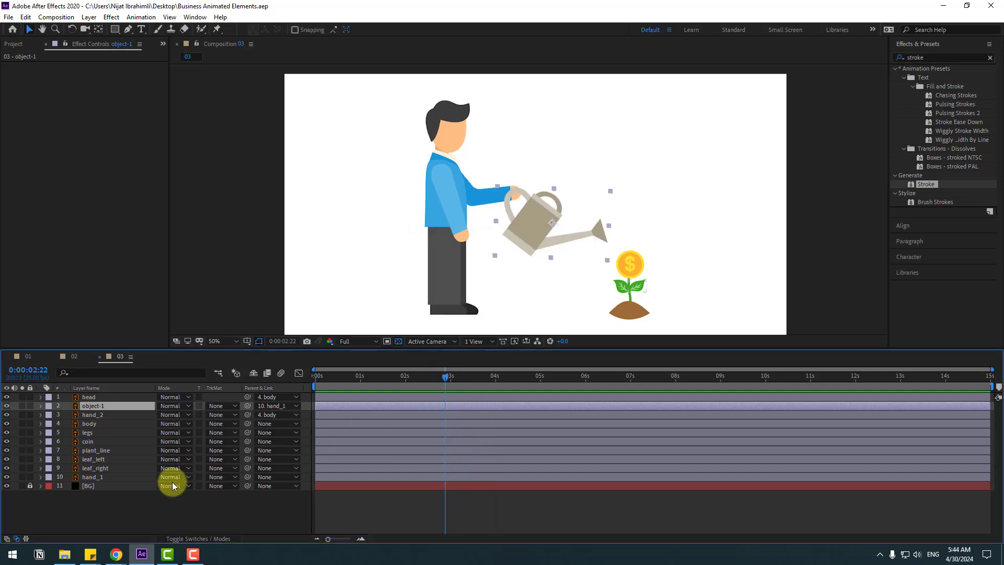
pyautogui.click(117, 504)
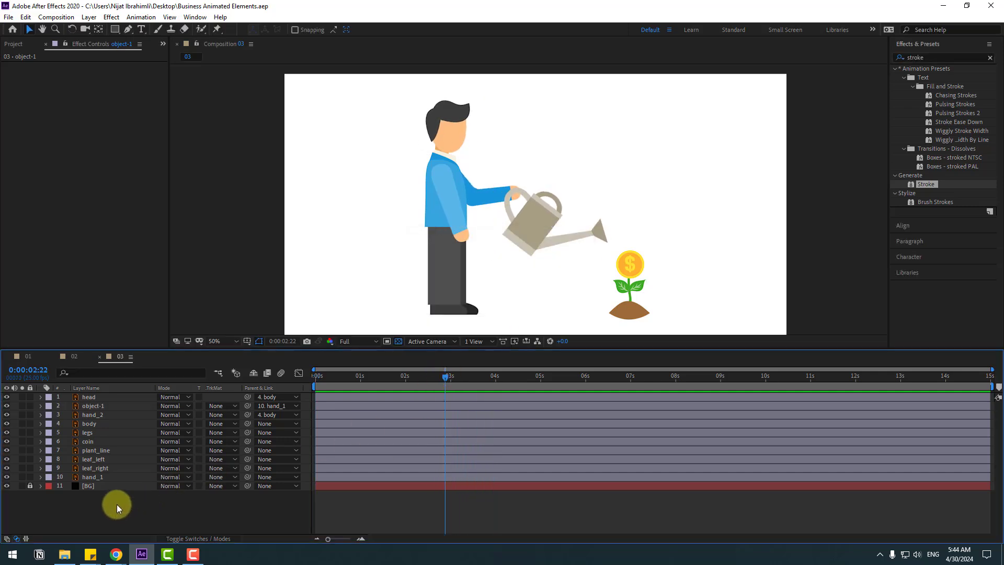
# Step: Add the expression wiggle(1,7) to the body layer's Rotation from the start of the timeline and preview the motion
pyautogui.click(88, 442)
pyautogui.click(92, 424)
pyautogui.moveTo(340, 376); pyautogui.dragTo(297, 393)
pyautogui.press('r')
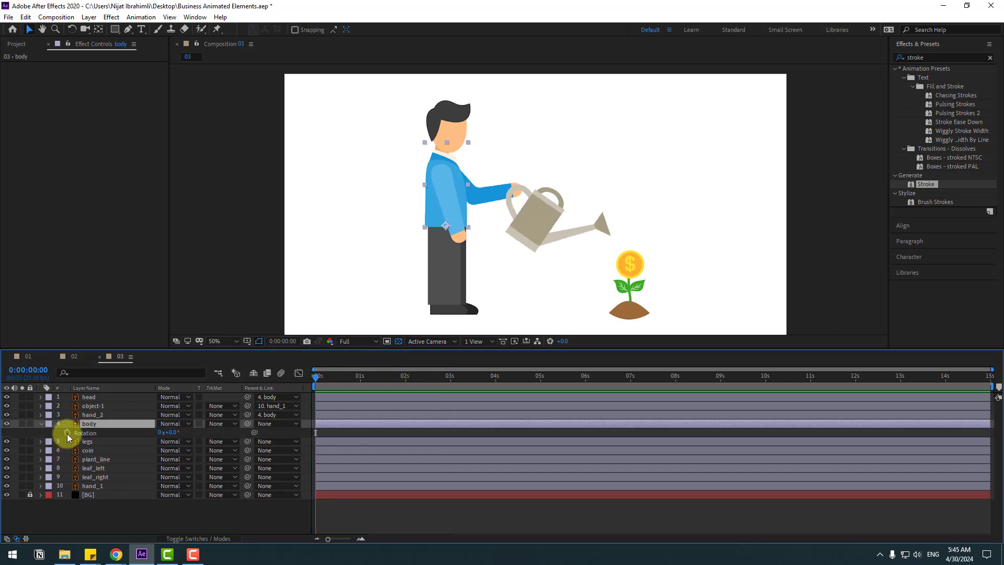
pyautogui.keyDown('alt'); pyautogui.click(67, 434); pyautogui.keyUp('alt')
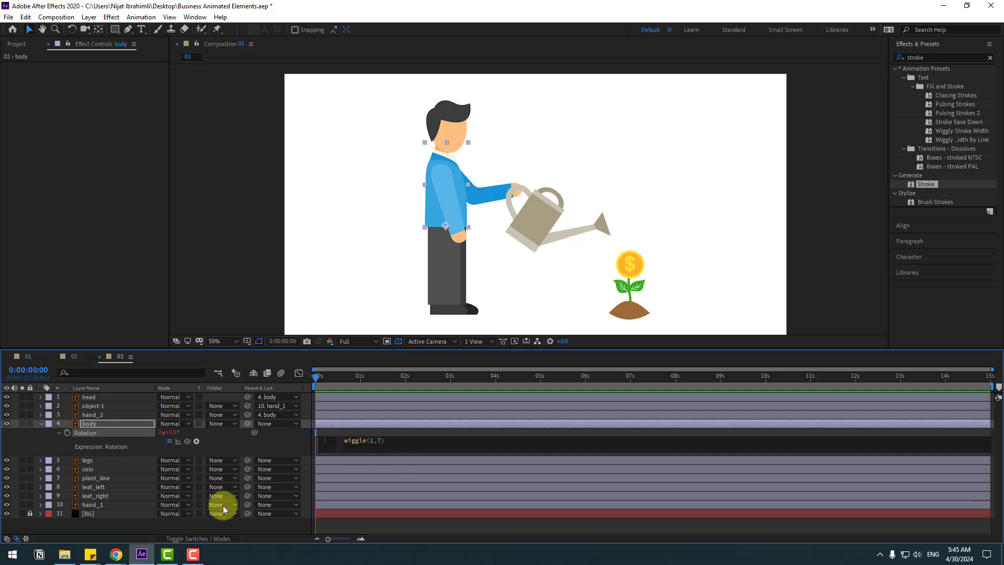
pyautogui.click(231, 520)
pyautogui.press('space')
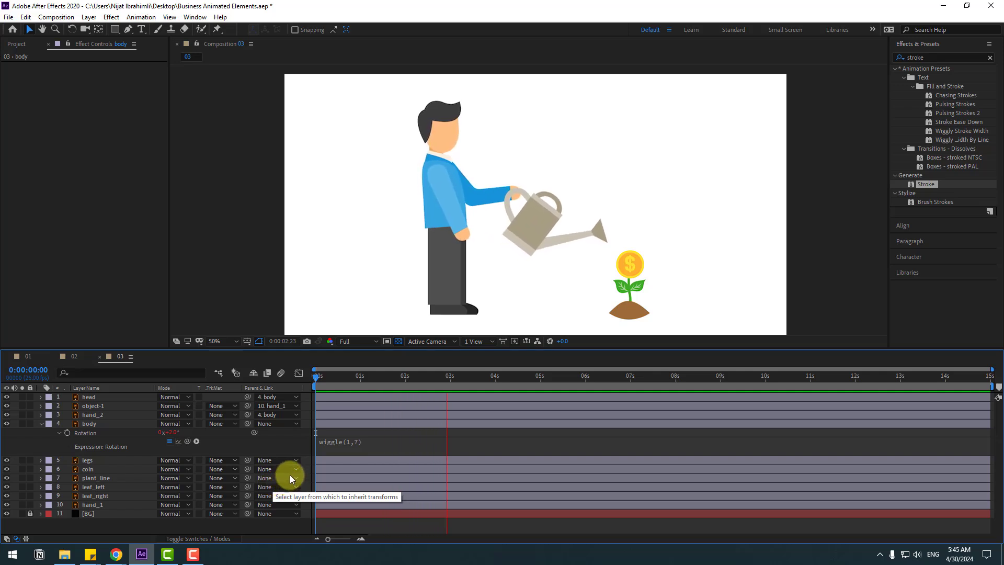
pyautogui.moveTo(451, 377)
pyautogui.mouseDown()
pyautogui.moveTo(422, 381)
pyautogui.moveTo(441, 377)
pyautogui.mouseUp()
# Step: Parent the hand_1 layer to body, preview the arm following the body, and save the project
pyautogui.click(92, 504)
pyautogui.click(466, 193)
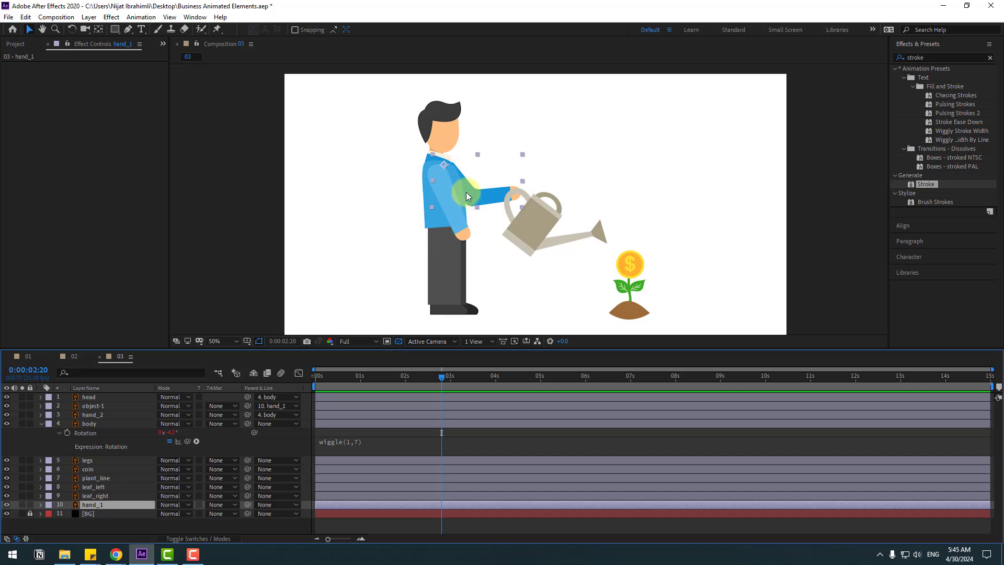
pyautogui.press('space')
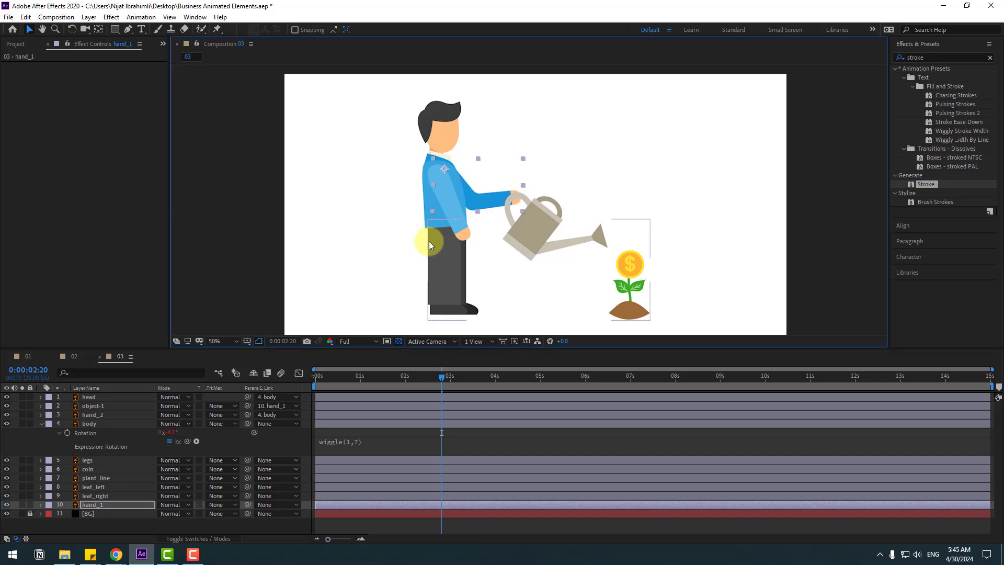
pyautogui.press('space')
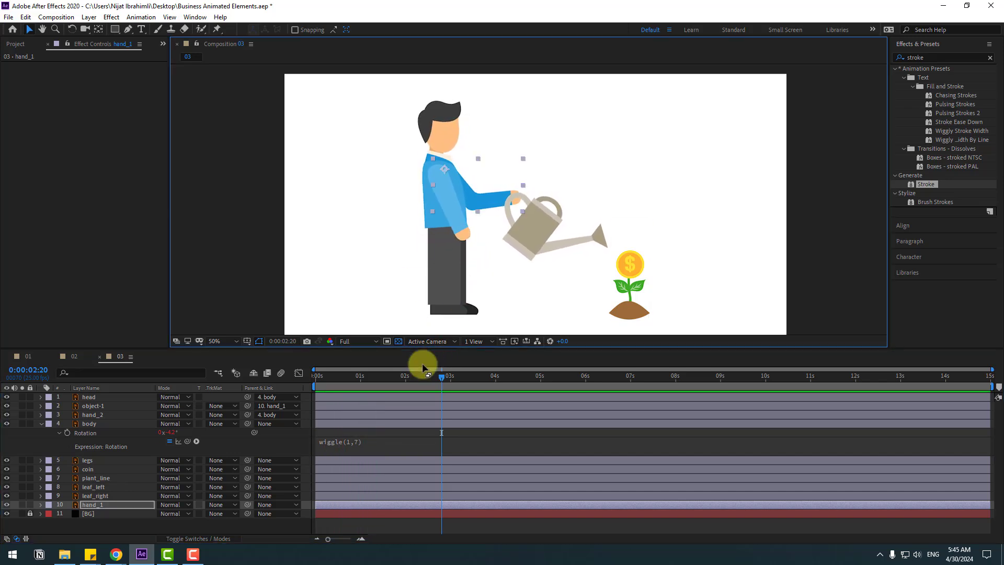
pyautogui.click(89, 503)
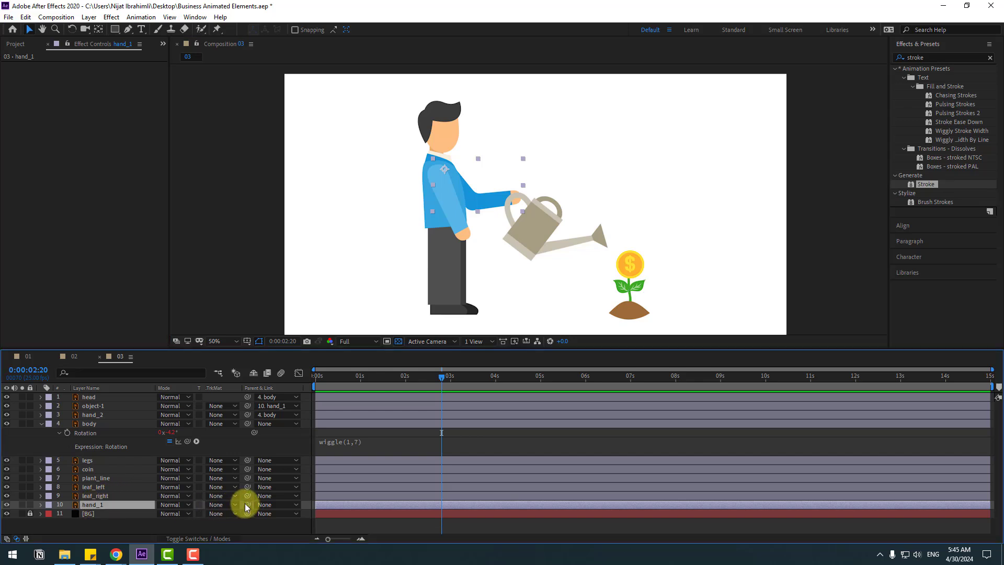
pyautogui.moveTo(247, 504); pyautogui.dragTo(92, 437)
pyautogui.click(41, 423)
pyautogui.press('space')
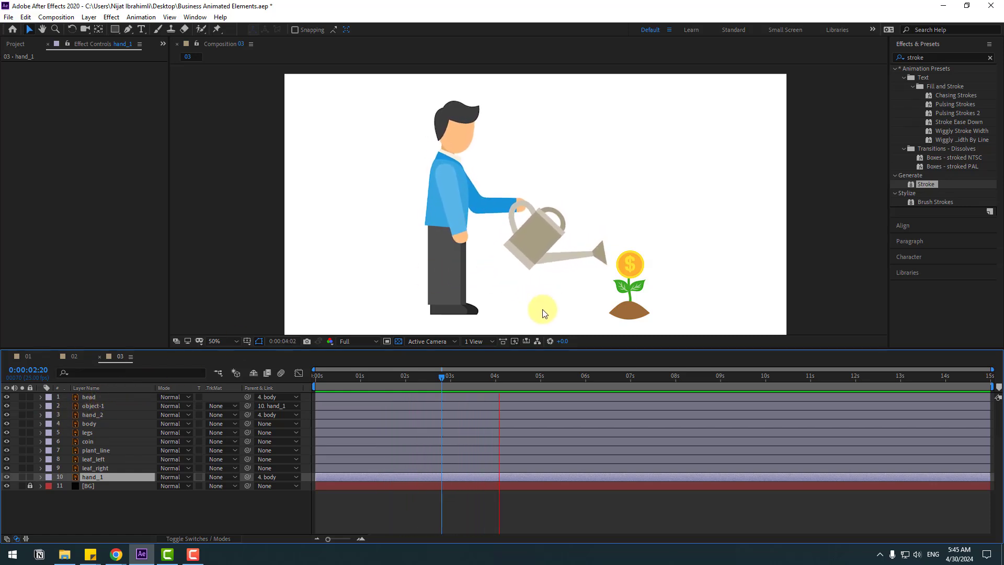
pyautogui.click(456, 376)
pyautogui.hotkey('ctrl', 's')
pyautogui.click(89, 518)
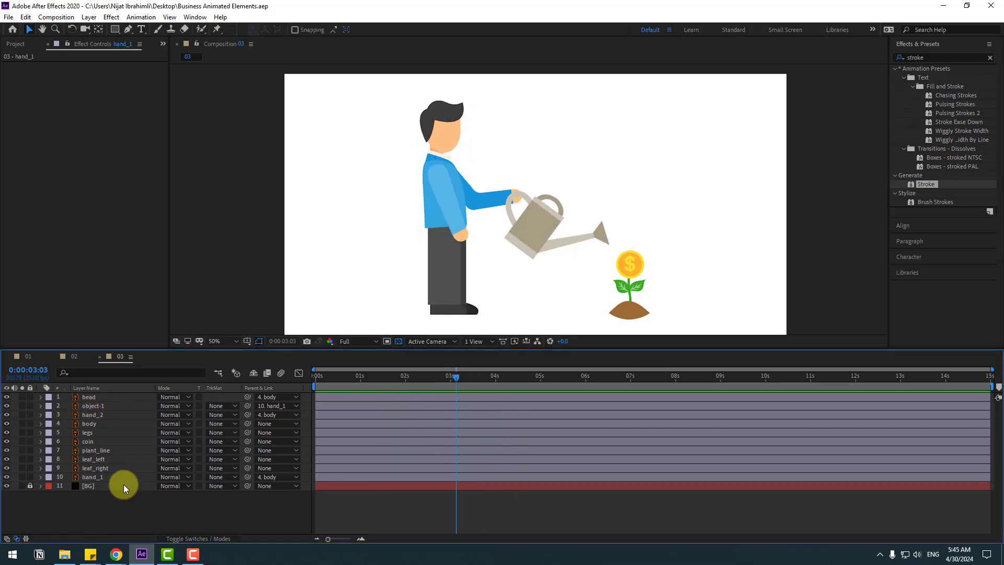
# Step: Isolate the plant_line layer and draw an open mask path along the stem from its base to its tip with the Pen tool
pyautogui.click(97, 450)
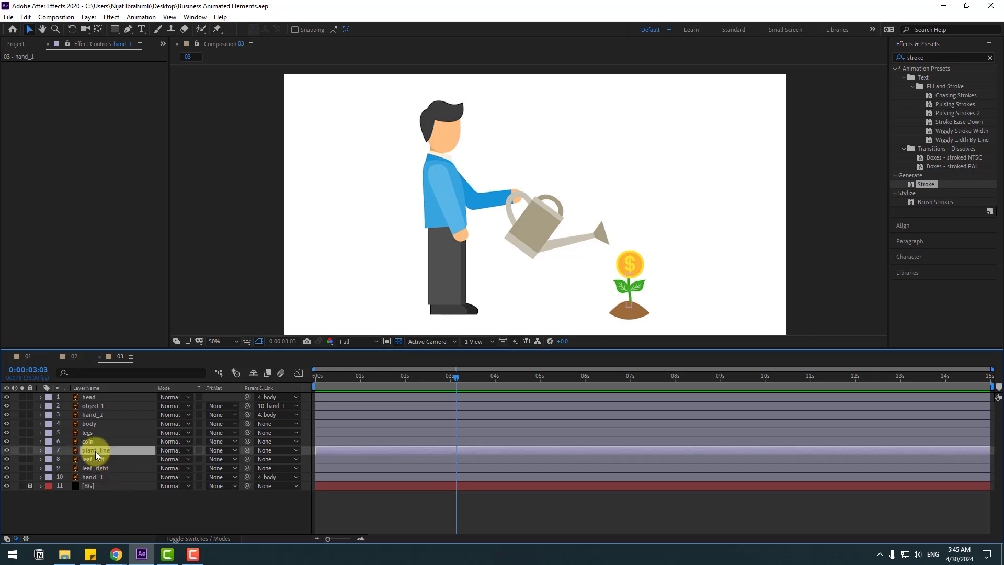
pyautogui.scroll(2, 554, 264)
pyautogui.scroll(2, 576, 258)
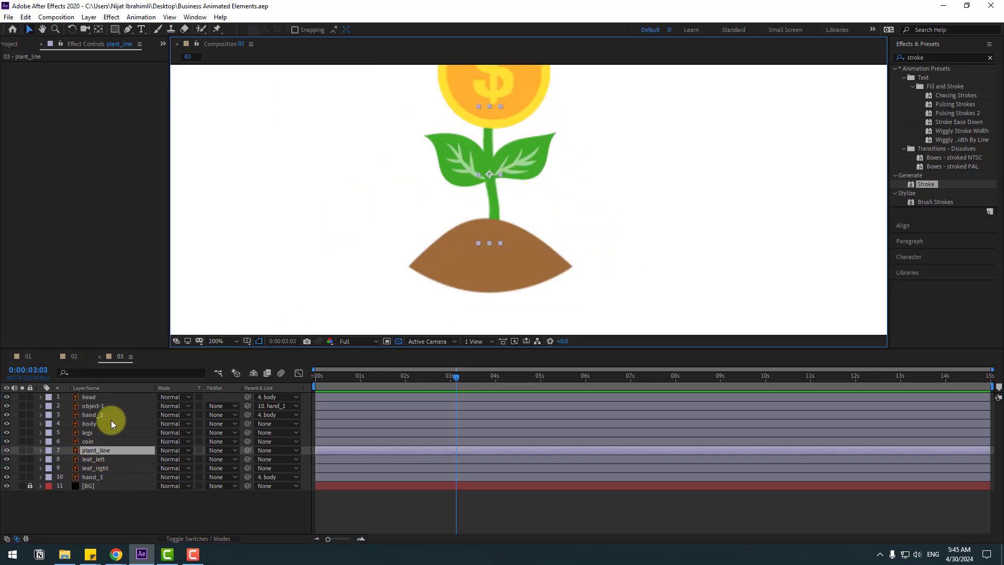
pyautogui.click(22, 450)
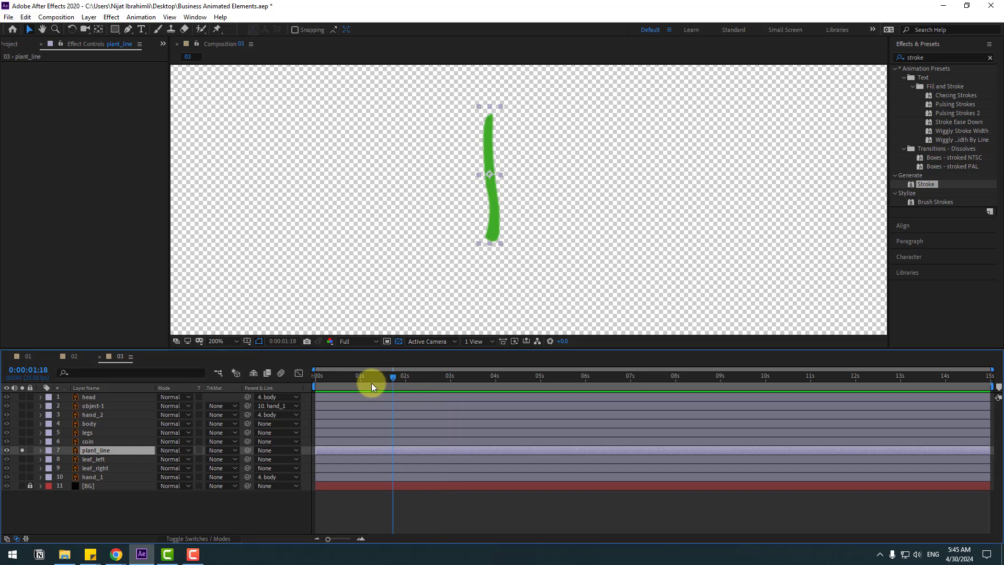
pyautogui.click(127, 29)
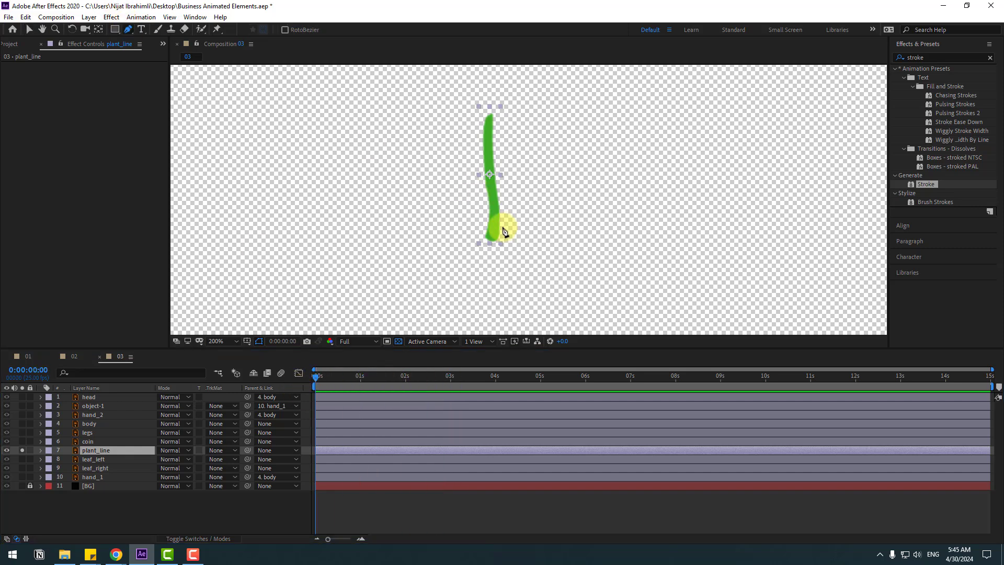
pyautogui.click(491, 238)
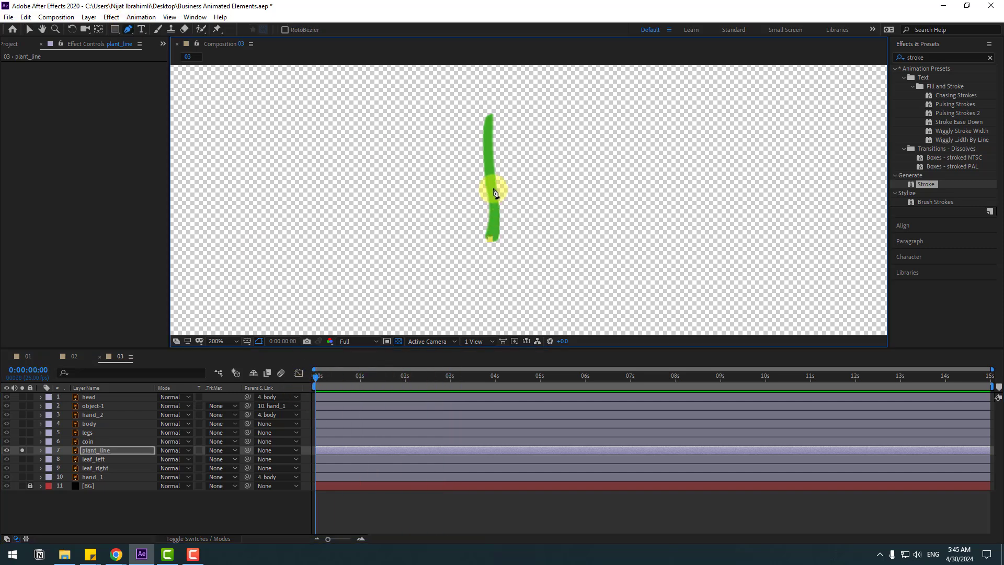
pyautogui.moveTo(494, 188); pyautogui.dragTo(490, 175)
pyautogui.click(491, 112)
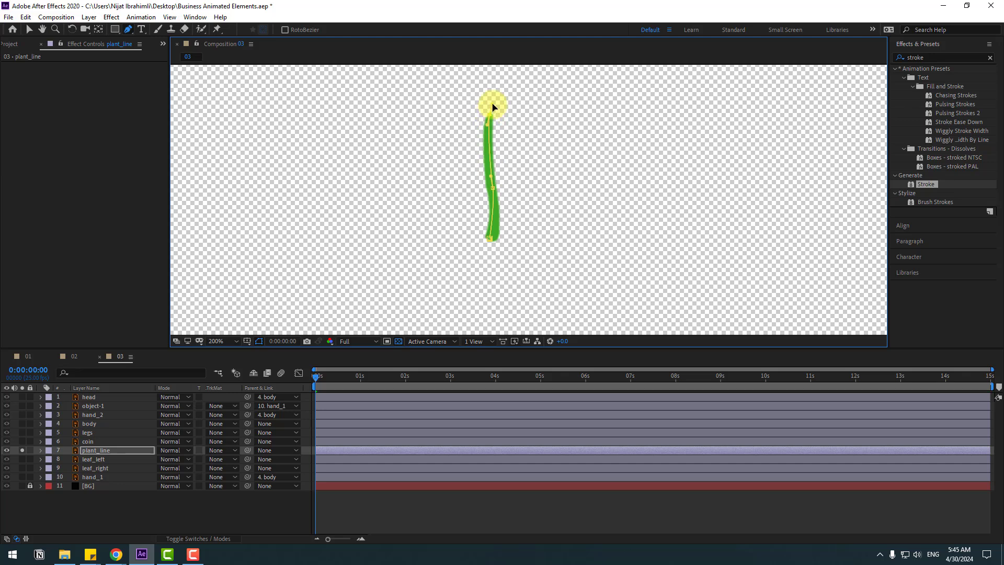
pyautogui.click(103, 89)
pyautogui.click(33, 30)
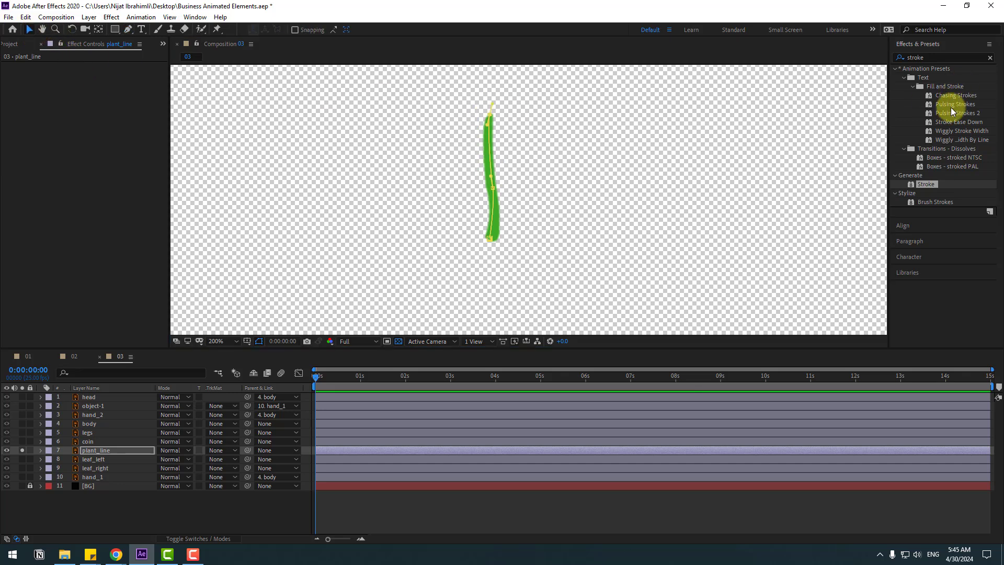
# Step: Apply the Stroke effect to plant_line, widen its Brush Size to cover the stem, and set Paint Style to Reveal Original Image
pyautogui.moveTo(930, 184); pyautogui.dragTo(95, 450)
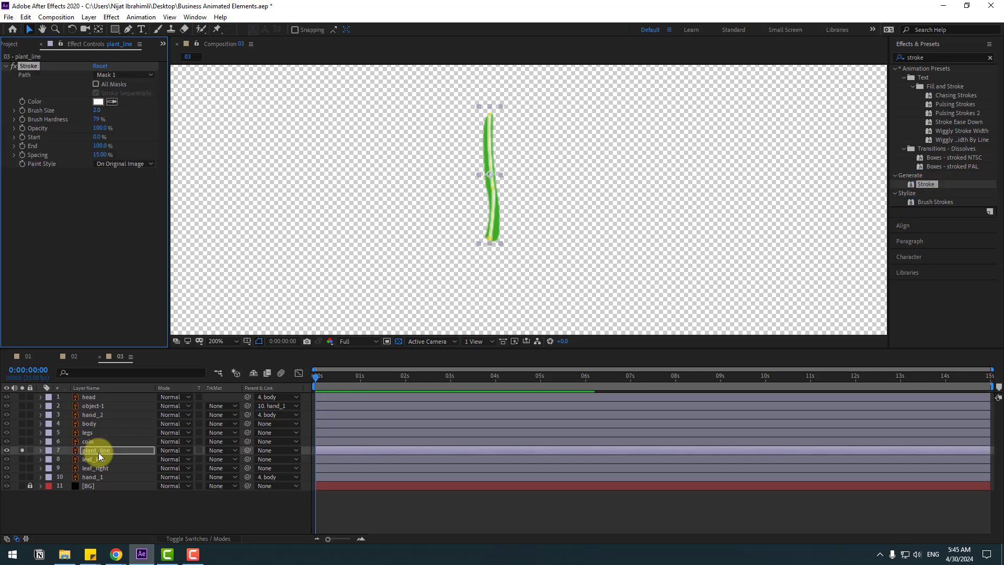
pyautogui.moveTo(97, 112); pyautogui.dragTo(130, 110)
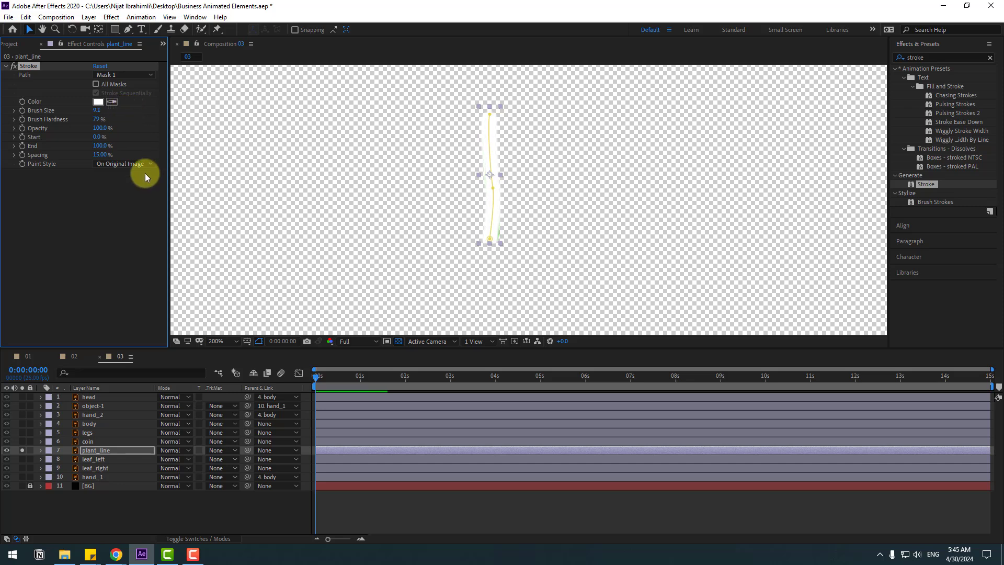
pyautogui.click(107, 165)
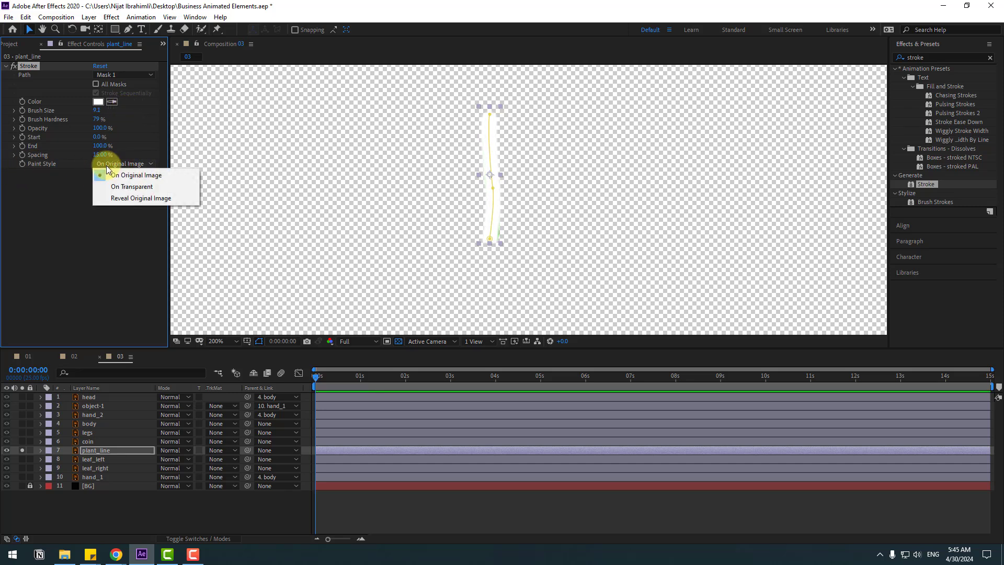
pyautogui.click(143, 198)
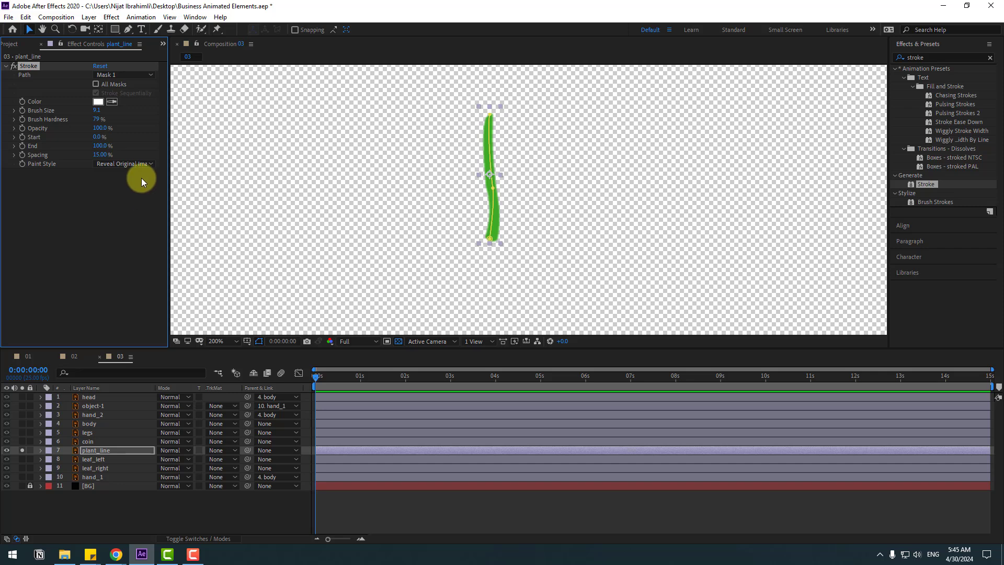
# Step: Keyframe the Stroke effect's End from 0% at the start to 100% at 0:00:01:04
pyautogui.press('Return')
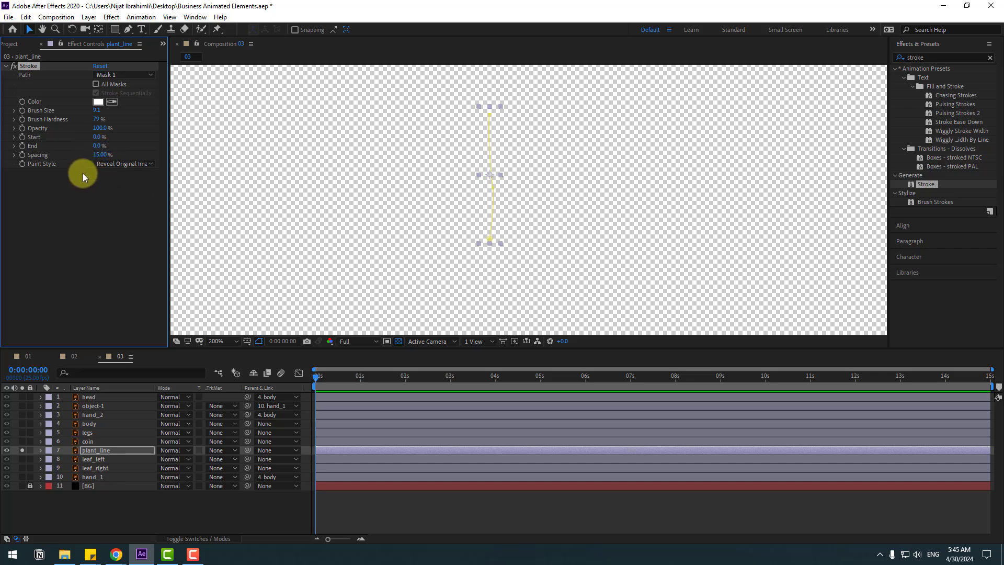
pyautogui.click(22, 146)
pyautogui.moveTo(344, 376); pyautogui.dragTo(368, 378)
pyautogui.moveTo(97, 151); pyautogui.dragTo(185, 150)
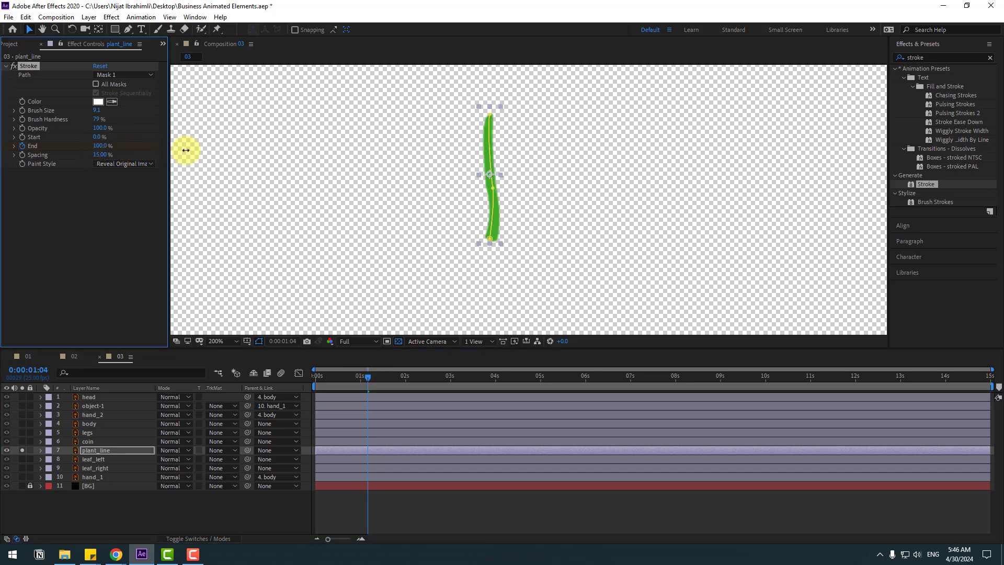
# Step: Apply Easy Ease to both End keyframes, move the second one to just before 2 seconds, and preview the stem's growth
pyautogui.press('u')
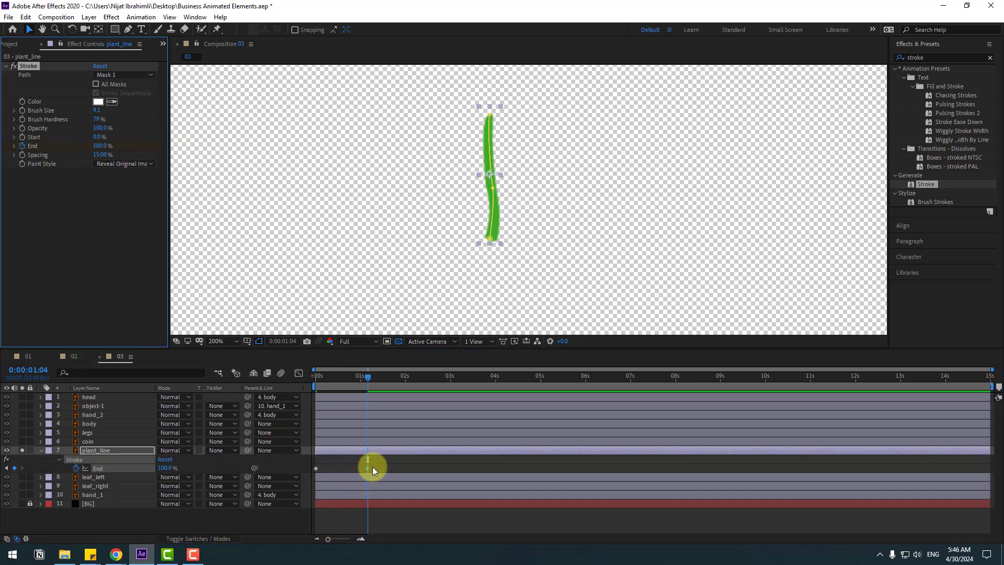
pyautogui.moveTo(374, 464)
pyautogui.mouseDown()
pyautogui.moveTo(314, 476)
pyautogui.moveTo(315, 467)
pyautogui.mouseUp()
pyautogui.rightClick(316, 468)
pyautogui.moveTo(366, 519)
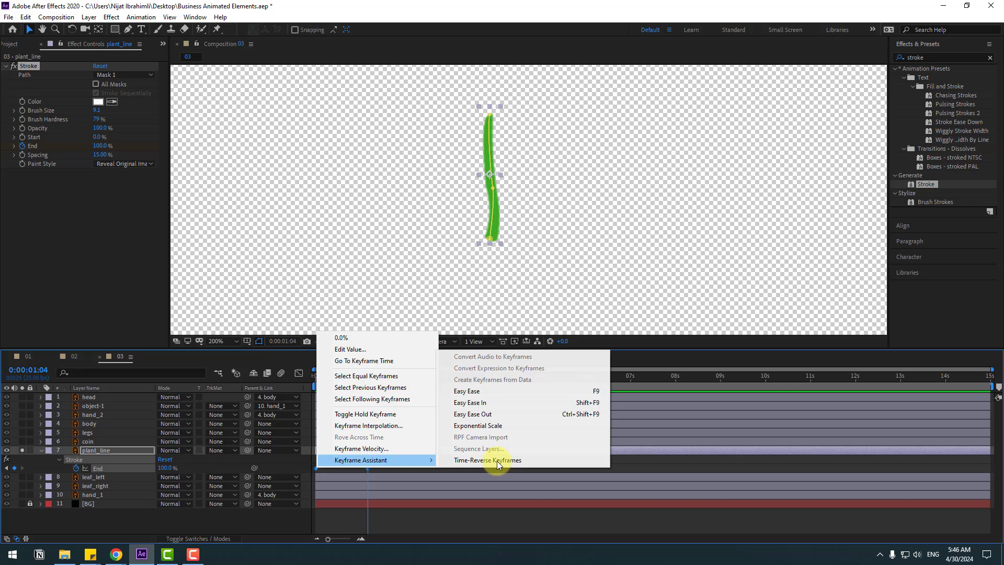
pyautogui.click(504, 390)
pyautogui.press('space')
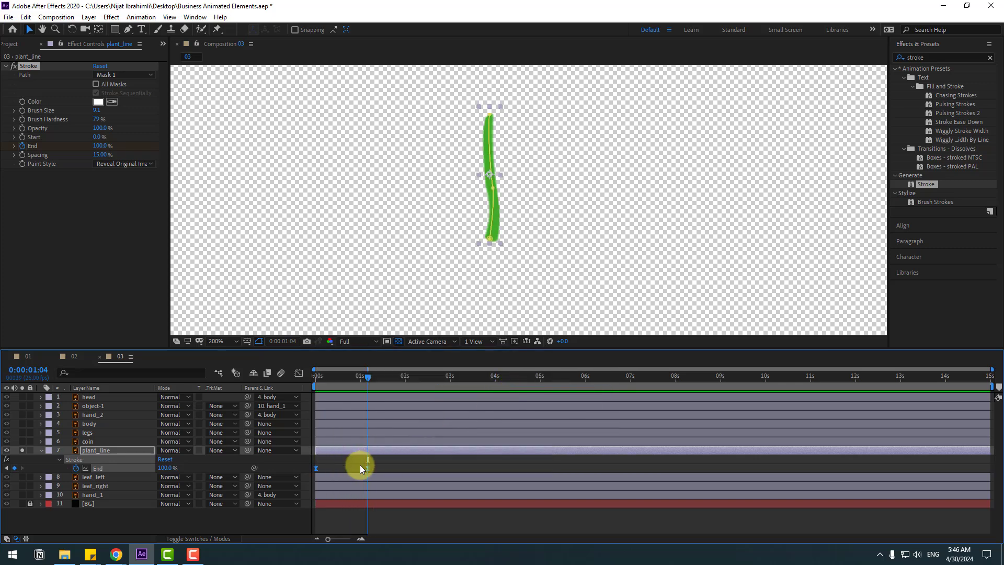
pyautogui.click(368, 466)
pyautogui.moveTo(369, 466)
pyautogui.mouseDown()
pyautogui.moveTo(394, 465)
pyautogui.moveTo(384, 463)
pyautogui.mouseUp()
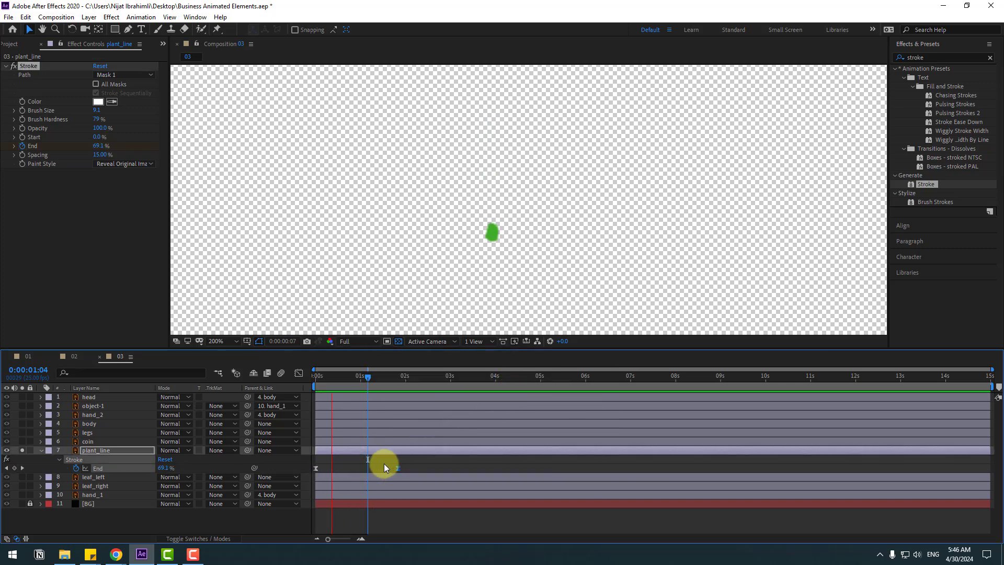
pyautogui.moveTo(389, 377)
pyautogui.mouseDown()
pyautogui.moveTo(400, 384)
pyautogui.moveTo(429, 375)
pyautogui.mouseUp()
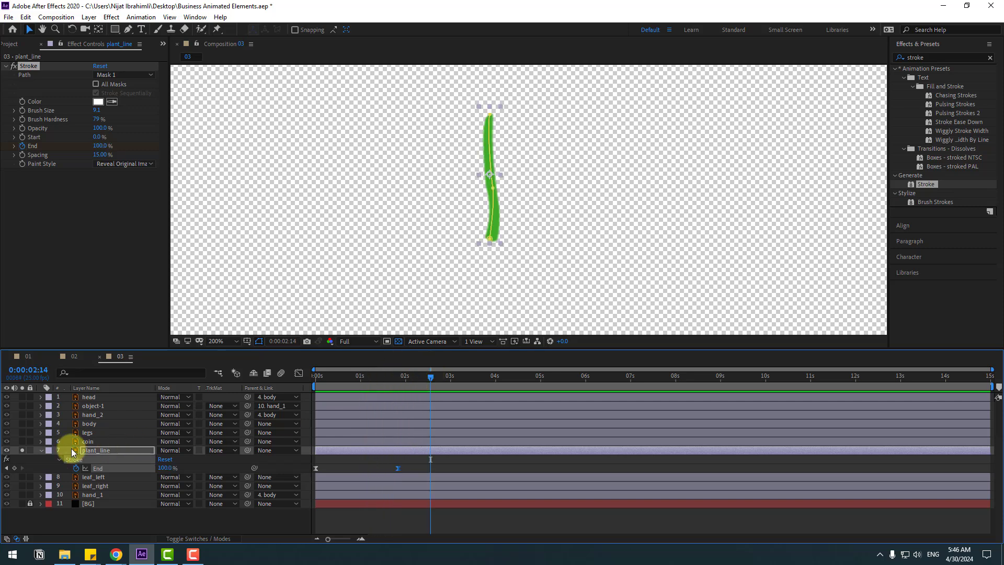
pyautogui.click(41, 450)
# Step: Solo the leaf_left layer along with the stem and move the leaf slightly to the left, clear of the stem
pyautogui.click(80, 462)
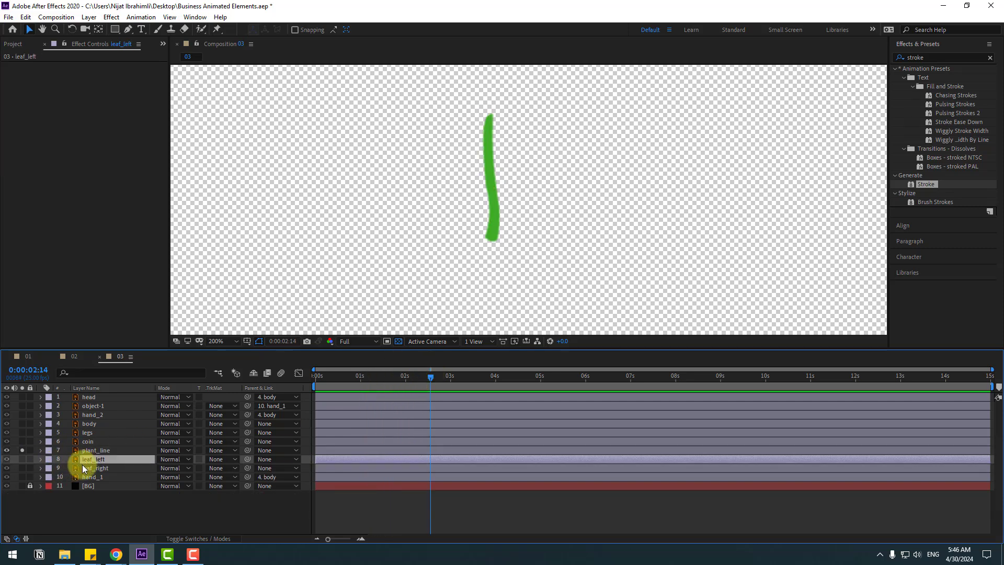
pyautogui.click(23, 459)
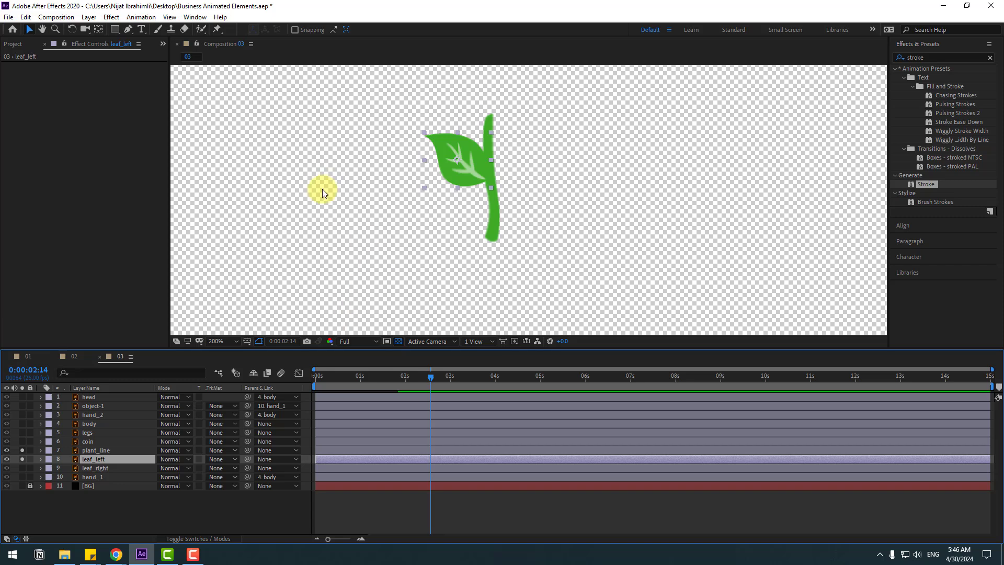
pyautogui.scroll(2, 322, 189)
pyautogui.moveTo(496, 226); pyautogui.dragTo(540, 311)
pyautogui.moveTo(294, 178); pyautogui.dragTo(374, 230)
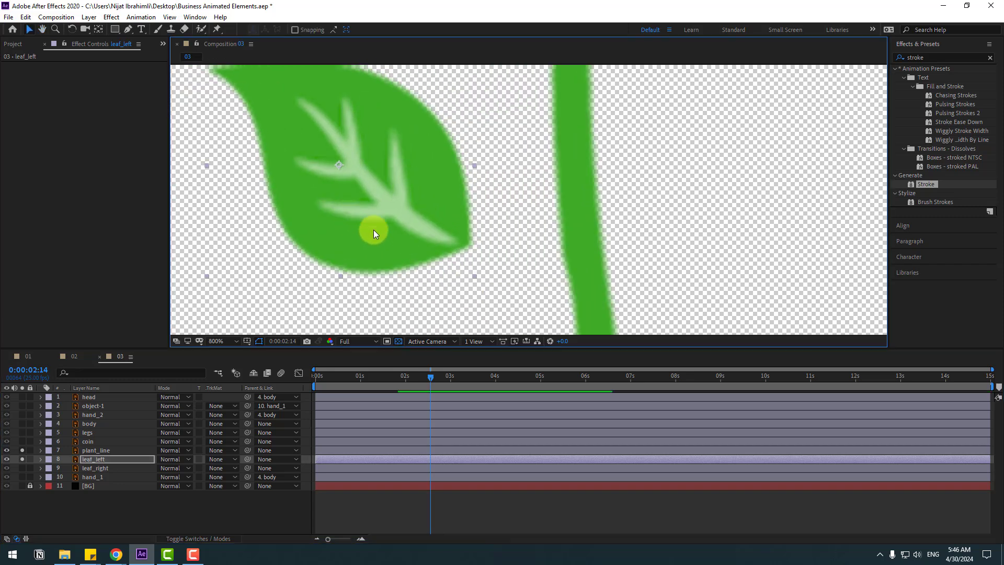
# Step: Move leaf_left's anchor point to the leaf's tip nearest the stem with the Pan Behind tool
pyautogui.press(',')
pyautogui.click(102, 29)
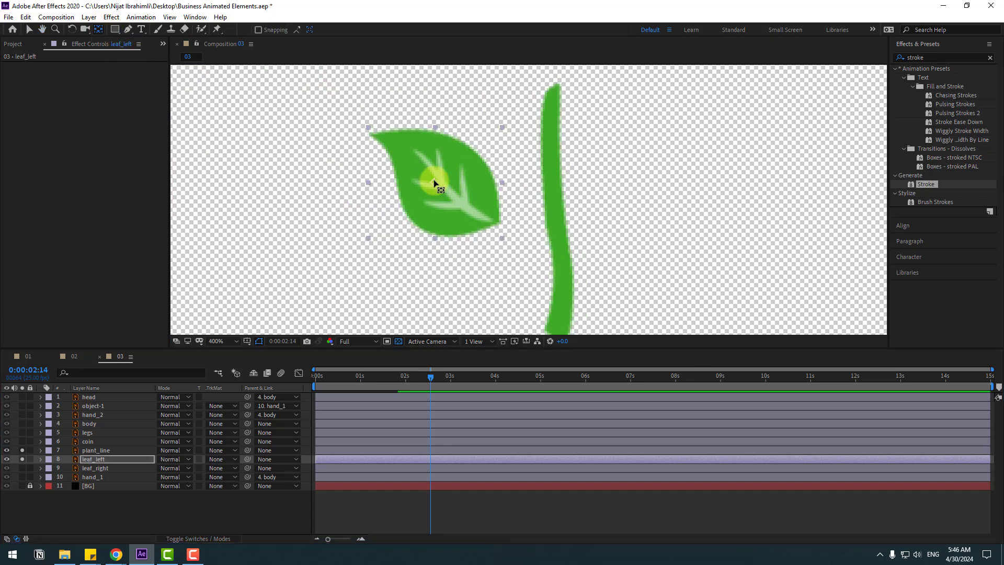
pyautogui.moveTo(449, 190); pyautogui.dragTo(490, 214)
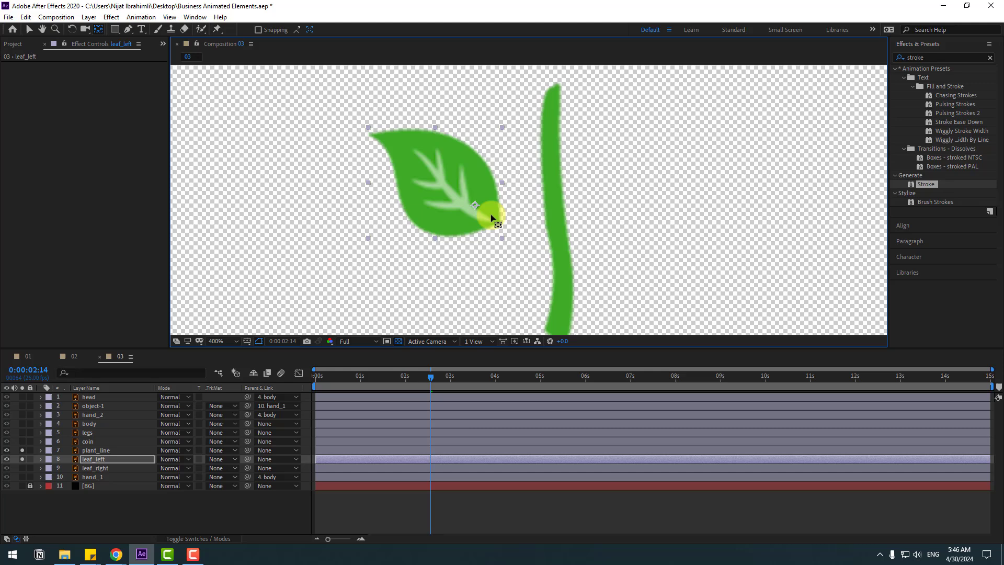
pyautogui.click(28, 28)
# Step: Solo the leaf_right layer as well and move its anchor point to the leaf's tip nearest the stem
pyautogui.click(109, 469)
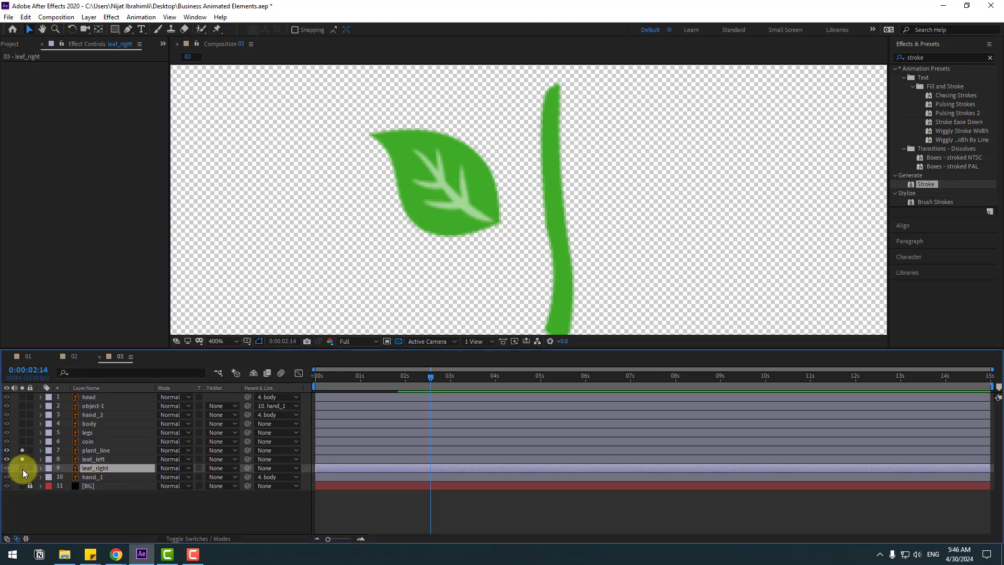
pyautogui.click(22, 468)
pyautogui.moveTo(599, 182); pyautogui.dragTo(496, 183)
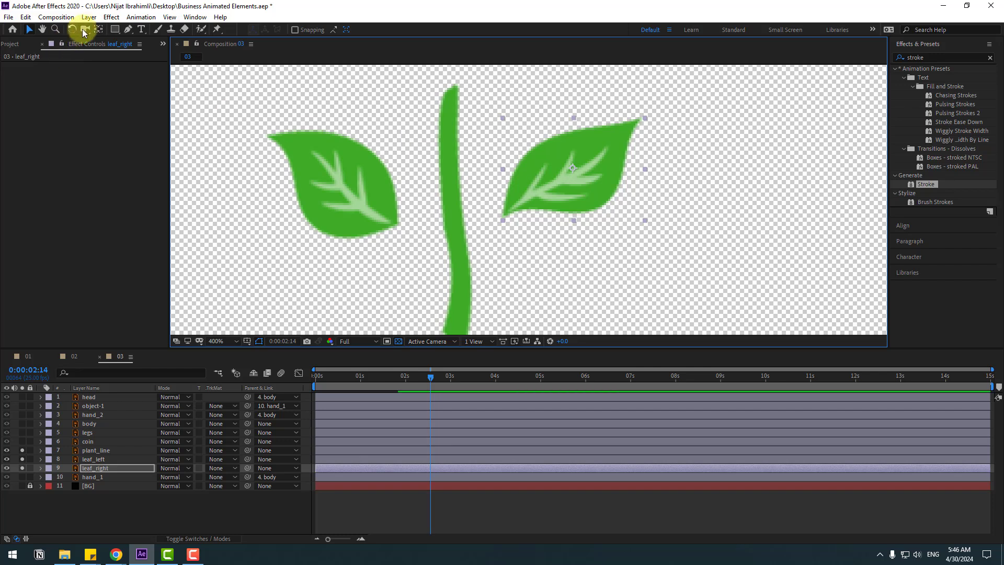
pyautogui.click(98, 29)
pyautogui.moveTo(534, 187); pyautogui.dragTo(507, 210)
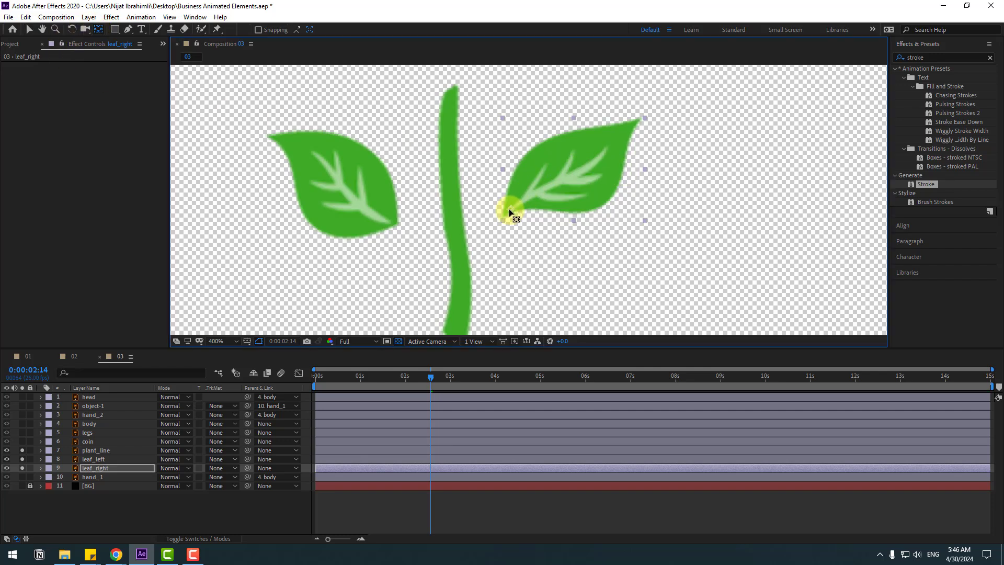
pyautogui.click(30, 30)
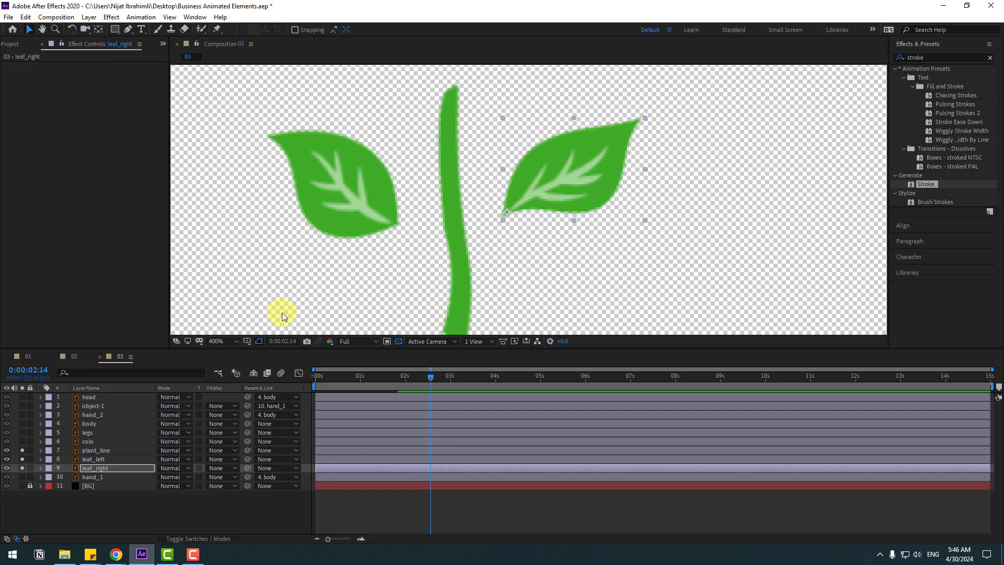
# Step: Set leaf_right's Scale to 0% at the start of the composition and keyframe it there
pyautogui.click(378, 375)
pyautogui.moveTo(364, 381); pyautogui.dragTo(287, 377)
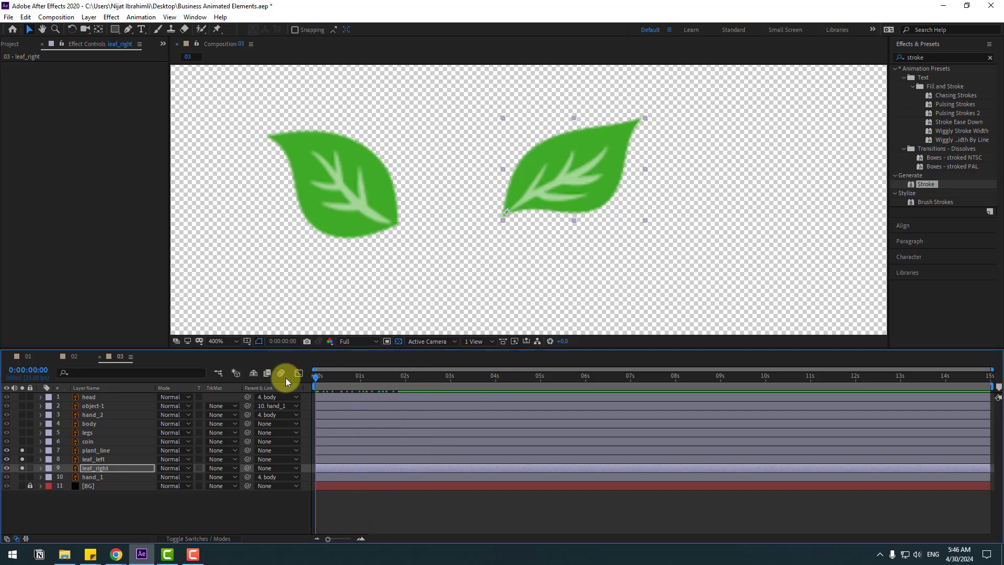
pyautogui.press('s')
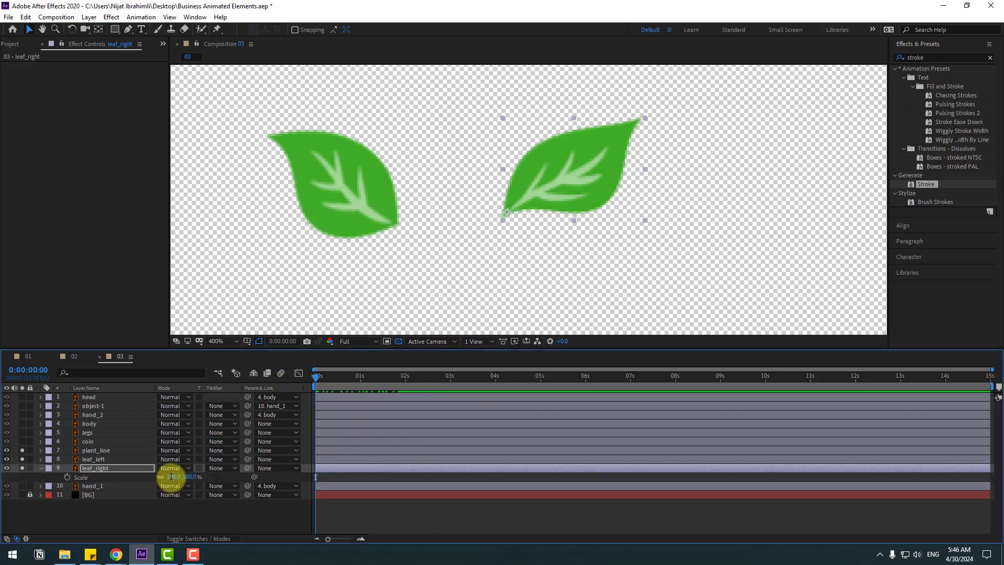
pyautogui.click(171, 477)
pyautogui.write('0')
pyautogui.press('Return')
pyautogui.click(67, 476)
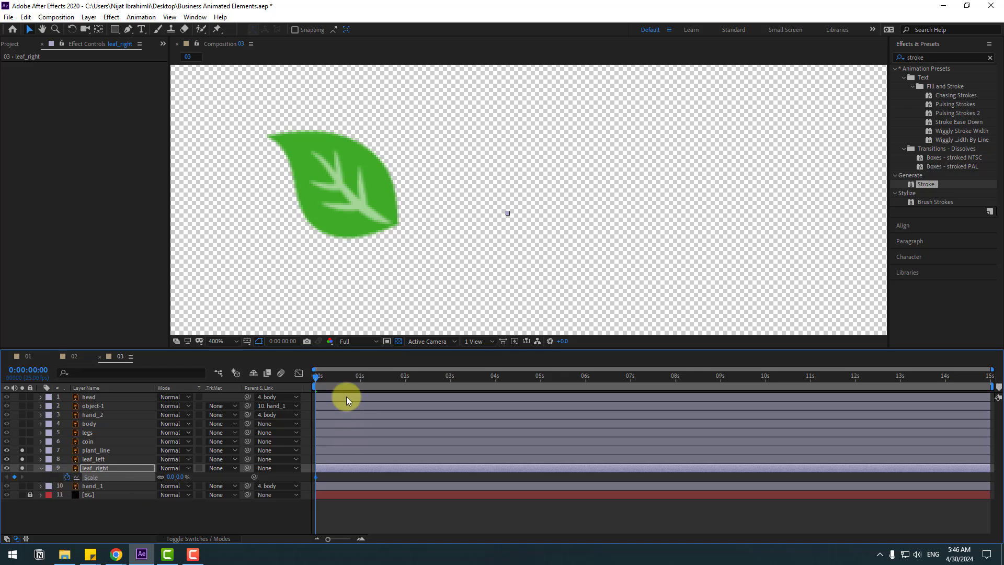
# Step: Keyframe leaf_right's Scale at 100% at 0:00:01:04 and preview the leaf's growth
pyautogui.moveTo(347, 378); pyautogui.dragTo(368, 376)
pyautogui.click(169, 477)
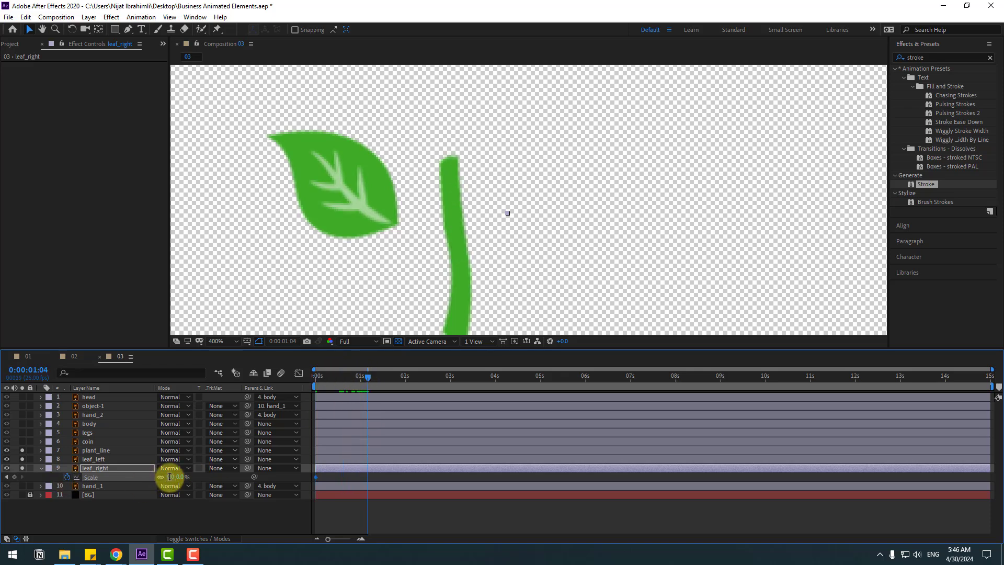
pyautogui.write('100')
pyautogui.press('Return')
pyautogui.press('space')
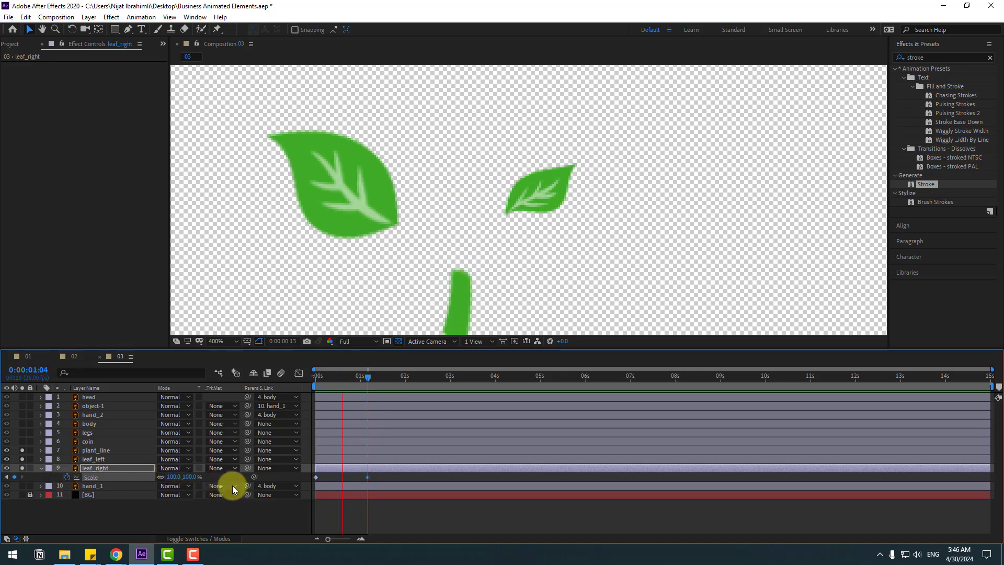
pyautogui.press('space')
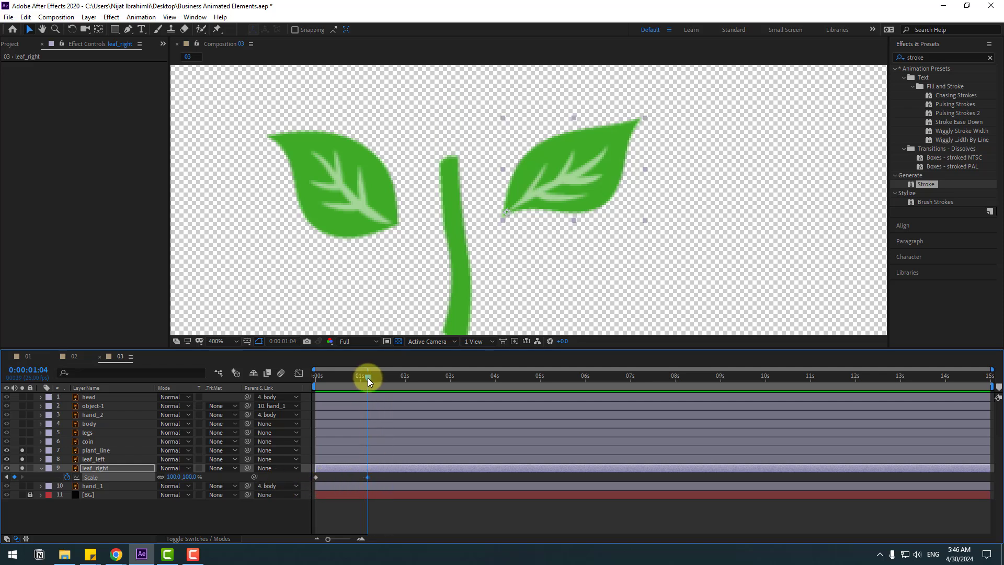
# Step: Add the expression wiggle(1,7) to leaf_right's Rotation, preview the motion, and collapse the layer's properties
pyautogui.moveTo(368, 378); pyautogui.dragTo(297, 378)
pyautogui.hotkey('shift', 'r')
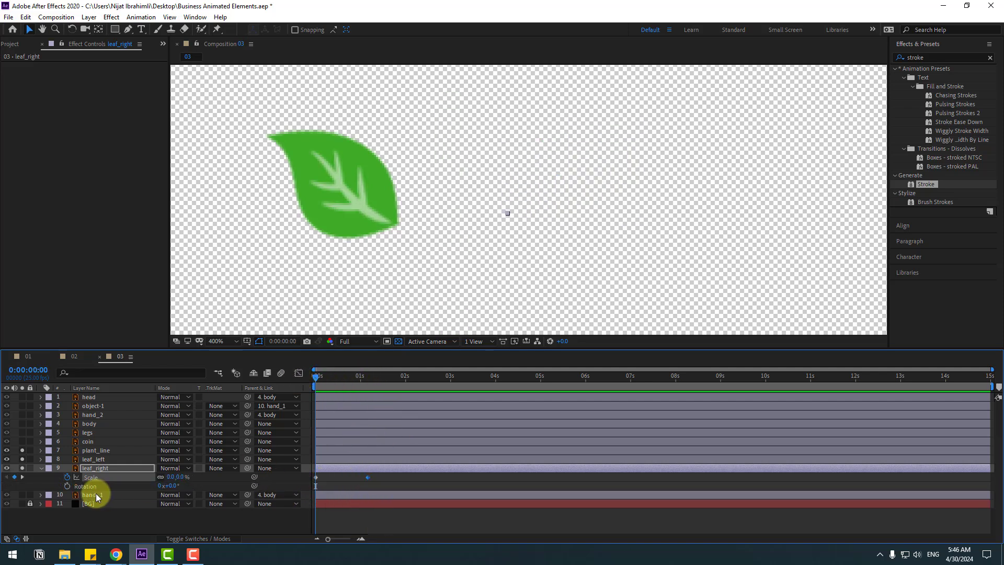
pyautogui.click(96, 517)
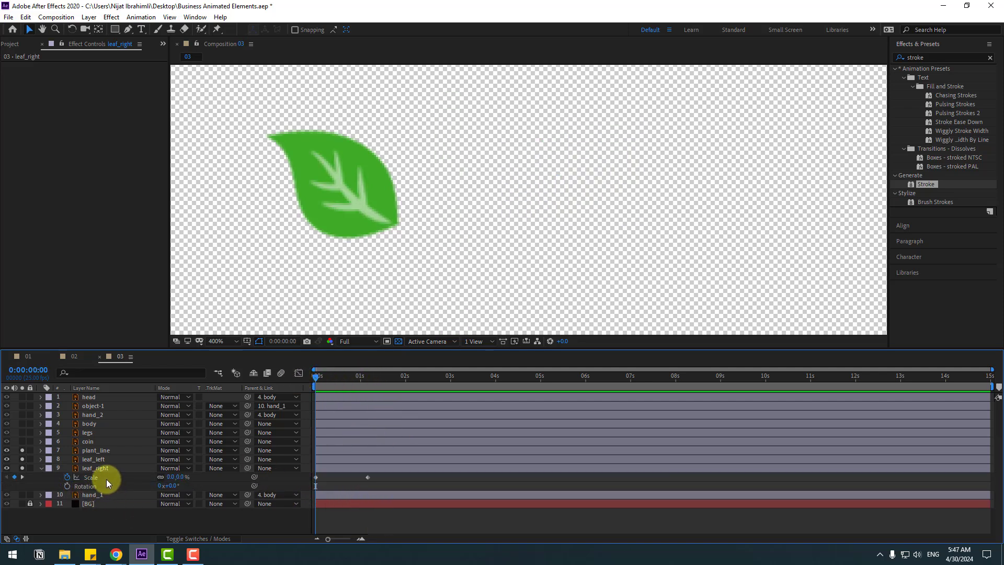
pyautogui.keyDown('alt'); pyautogui.click(68, 485); pyautogui.keyUp('alt')
pyautogui.write('wigg')
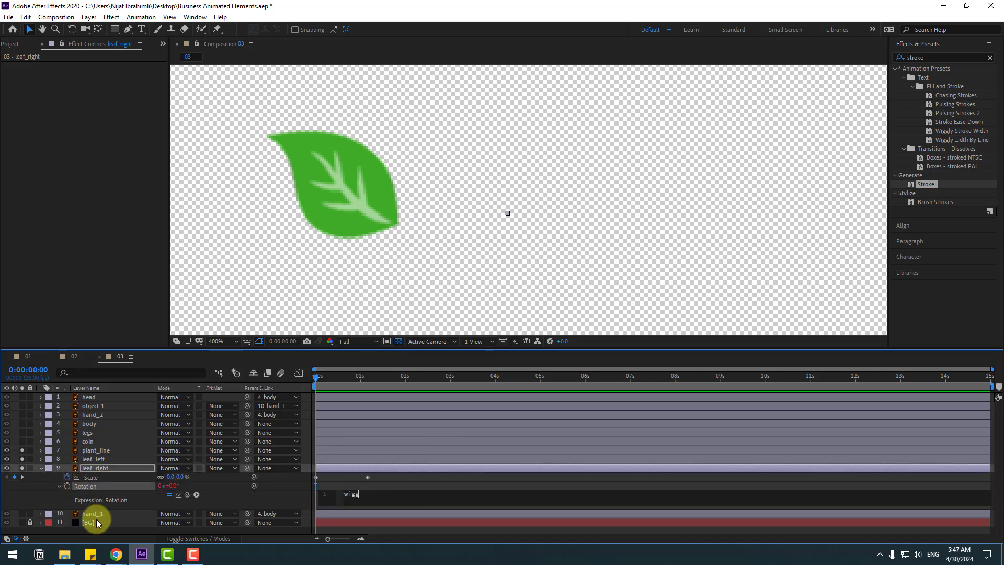
pyautogui.write('le(1,7')
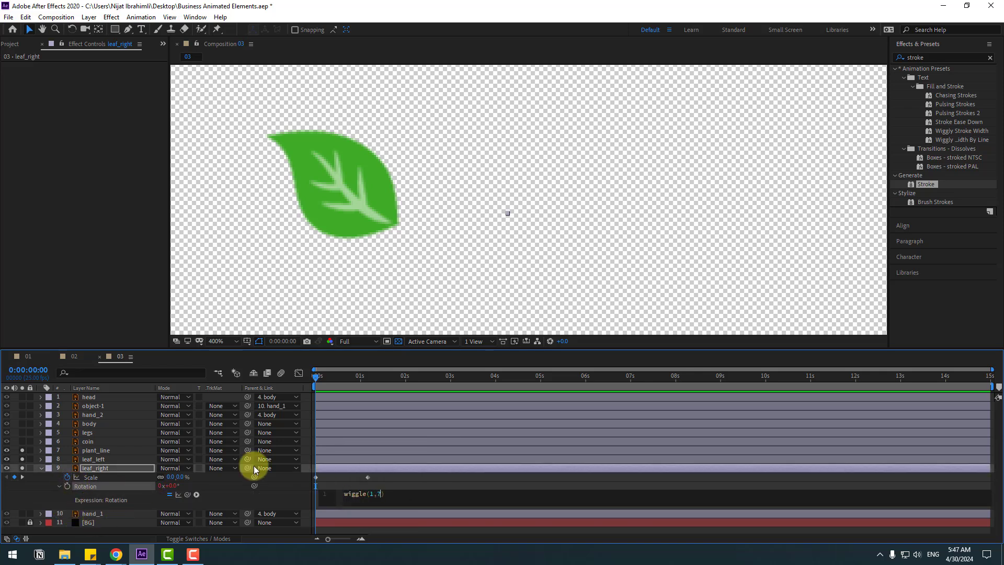
pyautogui.click(393, 486)
pyautogui.press('space')
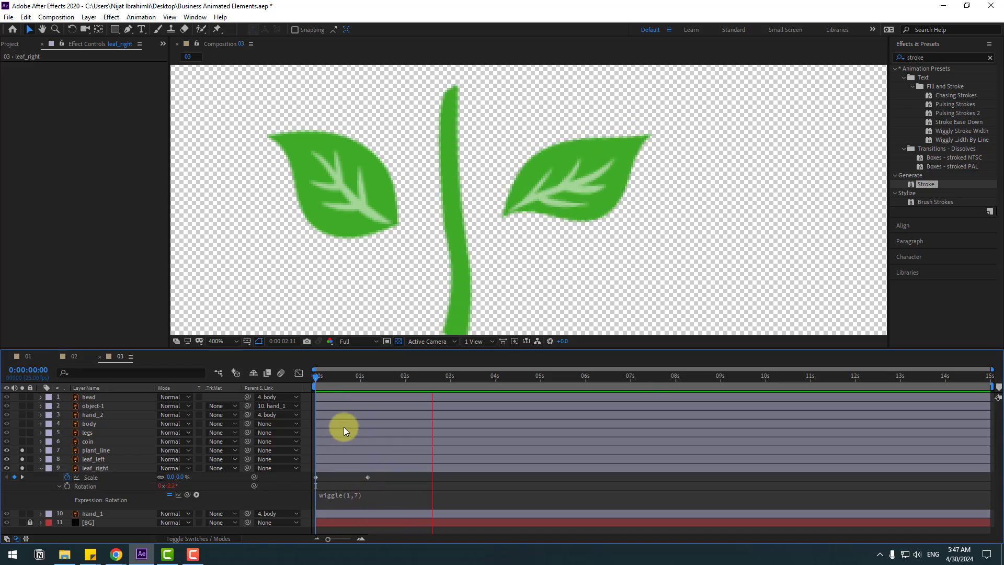
pyautogui.click(354, 375)
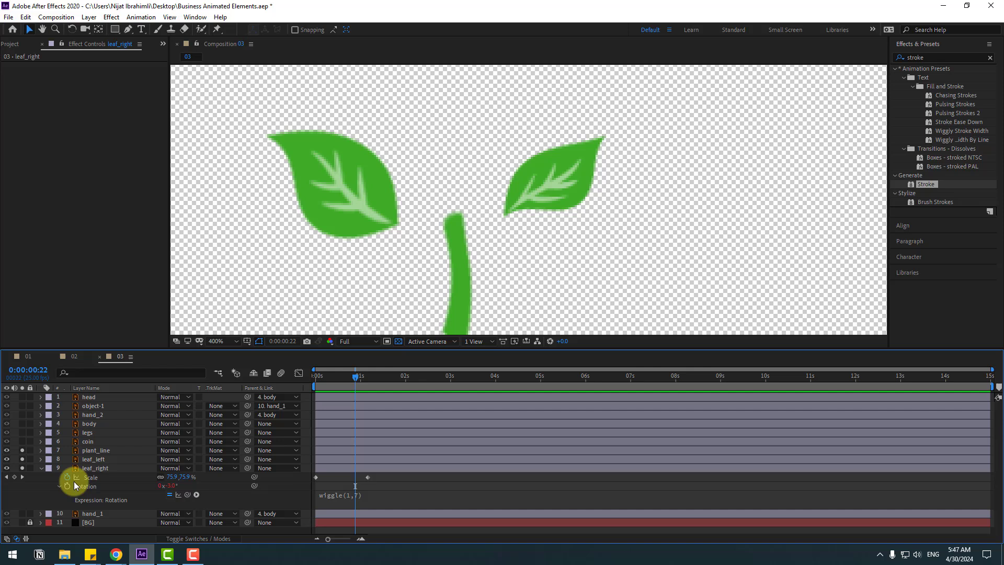
pyautogui.click(40, 468)
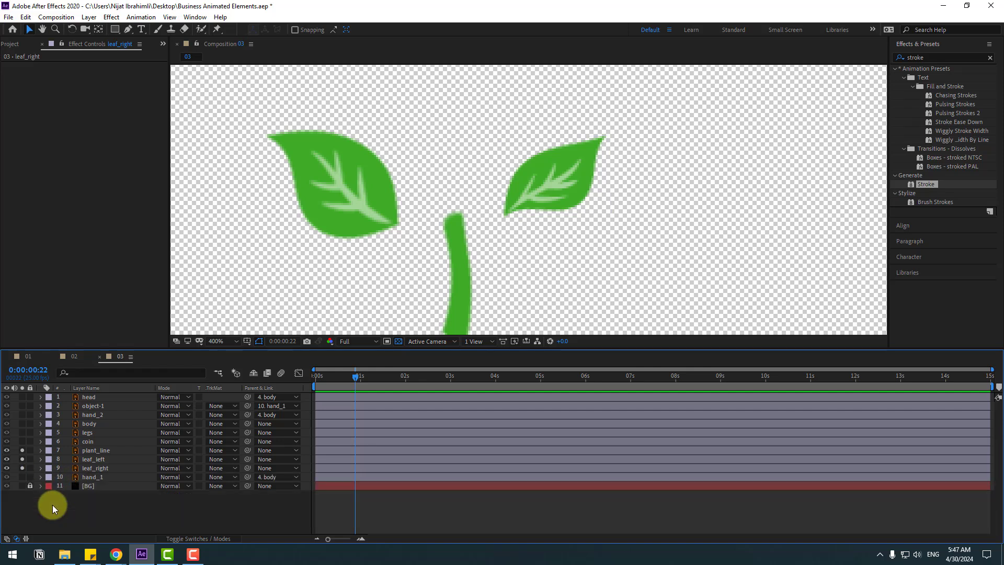
# Step: Add the expression wiggle(1,6) to leaf_left's Rotation
pyautogui.click(99, 461)
pyautogui.press('r')
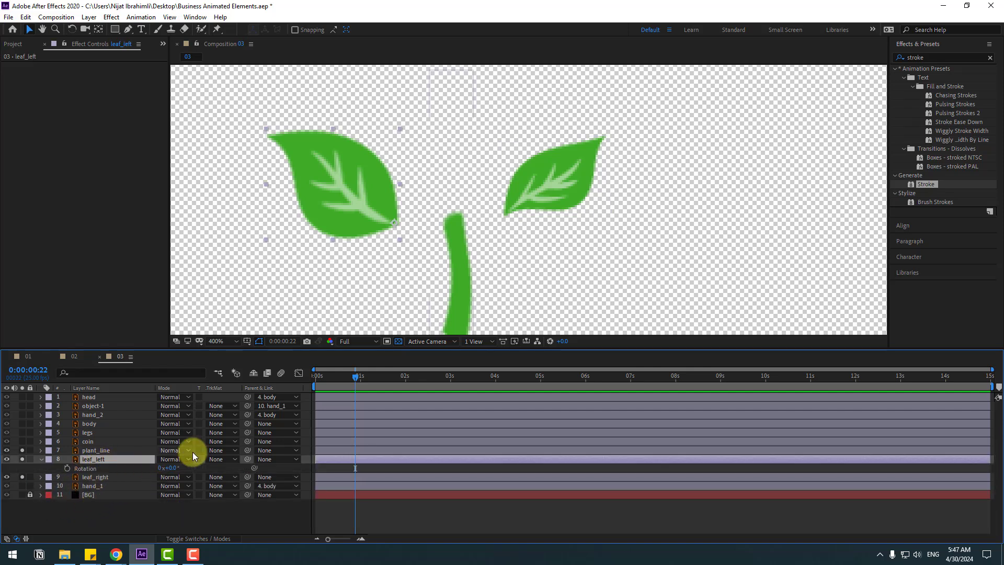
pyautogui.moveTo(328, 384); pyautogui.dragTo(297, 381)
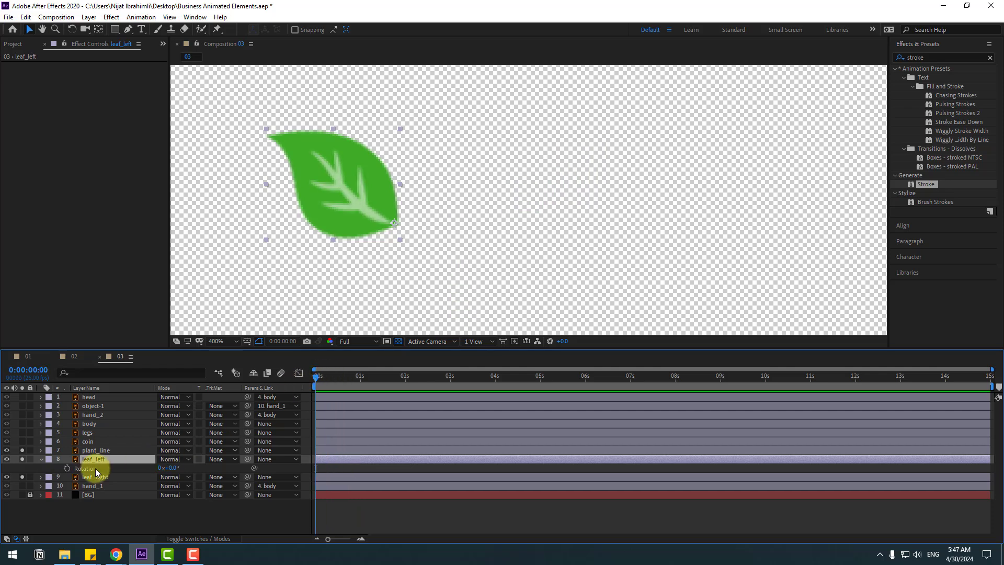
pyautogui.keyDown('alt'); pyautogui.click(67, 467); pyautogui.keyUp('alt')
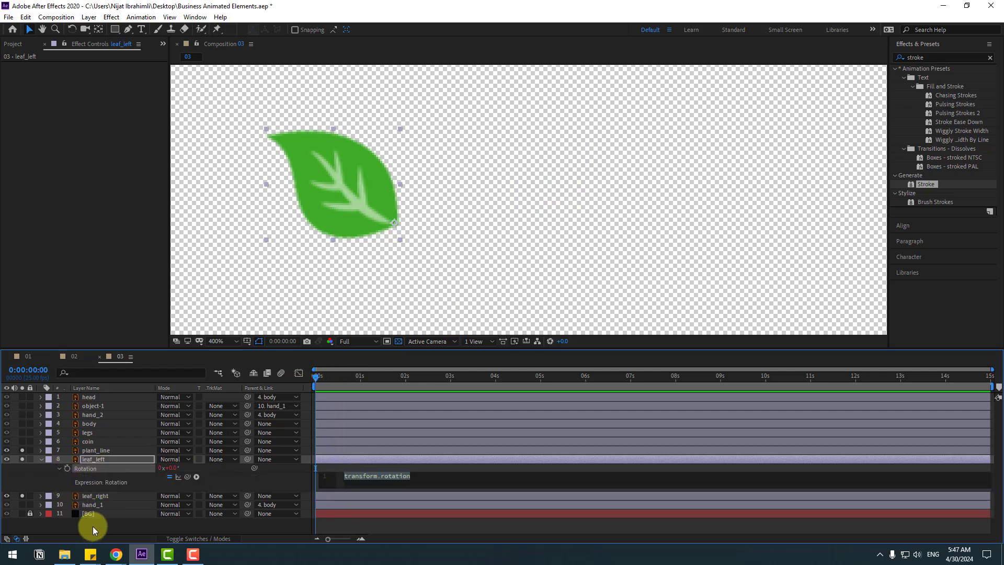
pyautogui.write('wiggle(')
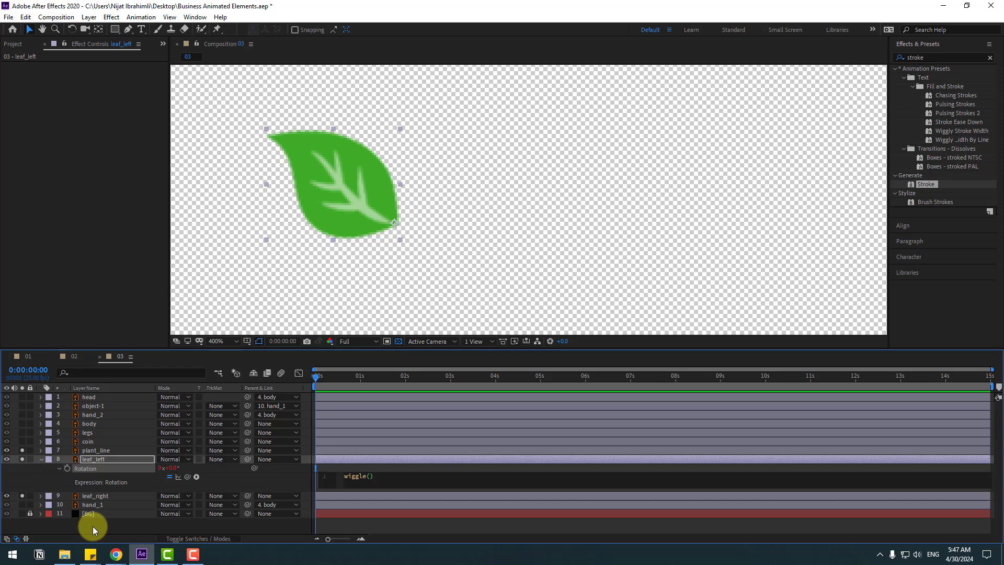
pyautogui.write('1,6')
pyautogui.click(363, 466)
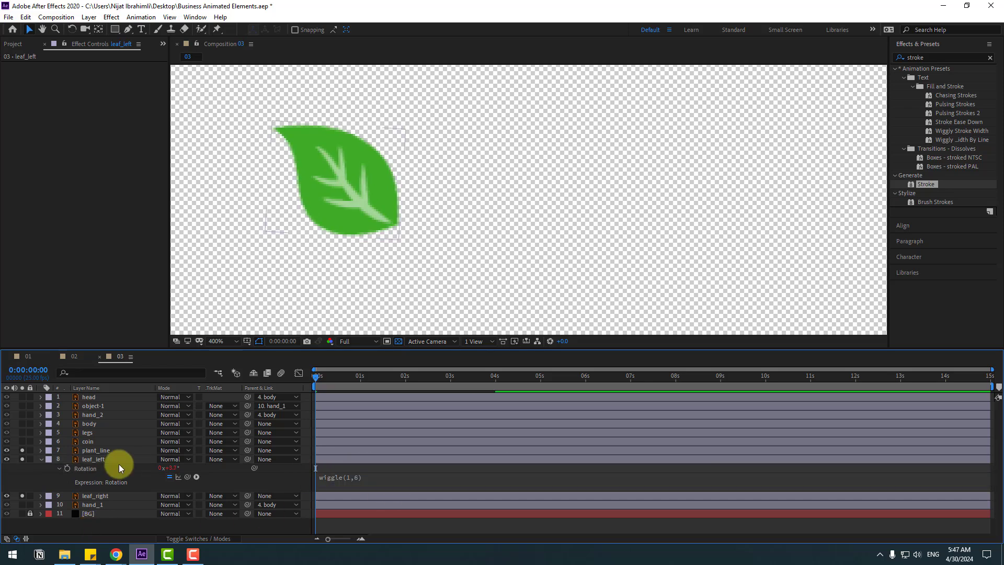
# Step: Start animating leaf_left's Scale with a keyframe at the beginning of the composition
pyautogui.click(98, 460)
pyautogui.press('s')
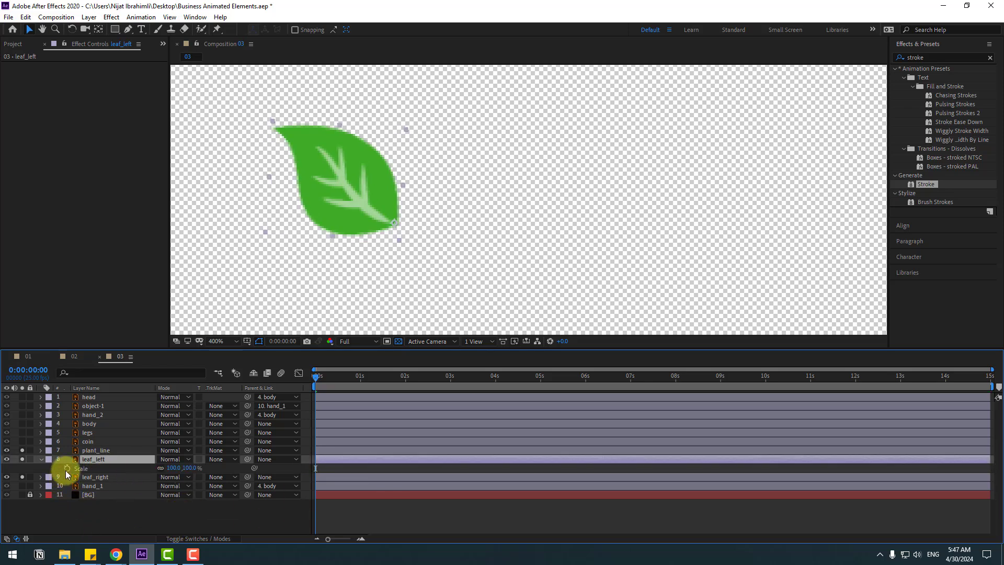
pyautogui.click(67, 467)
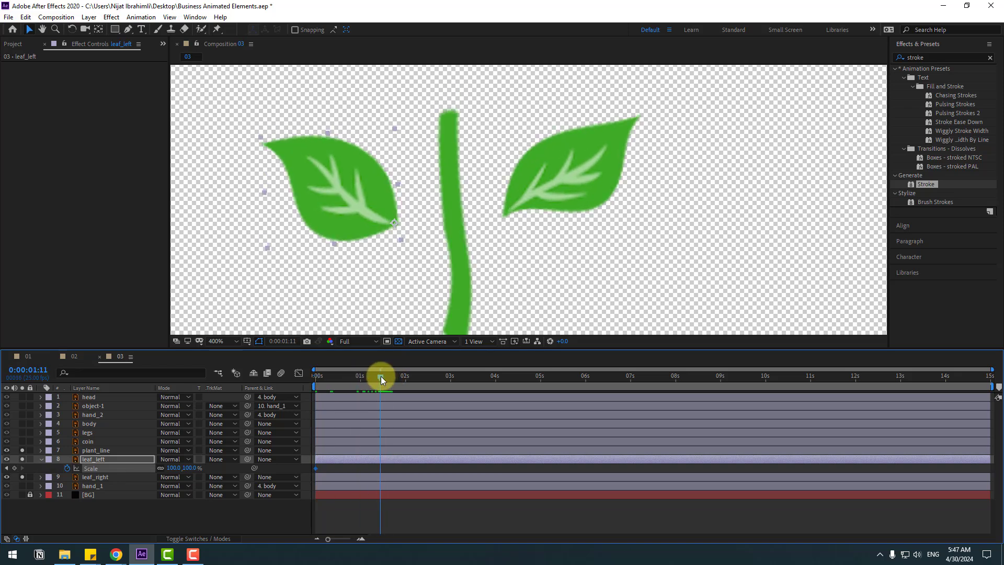
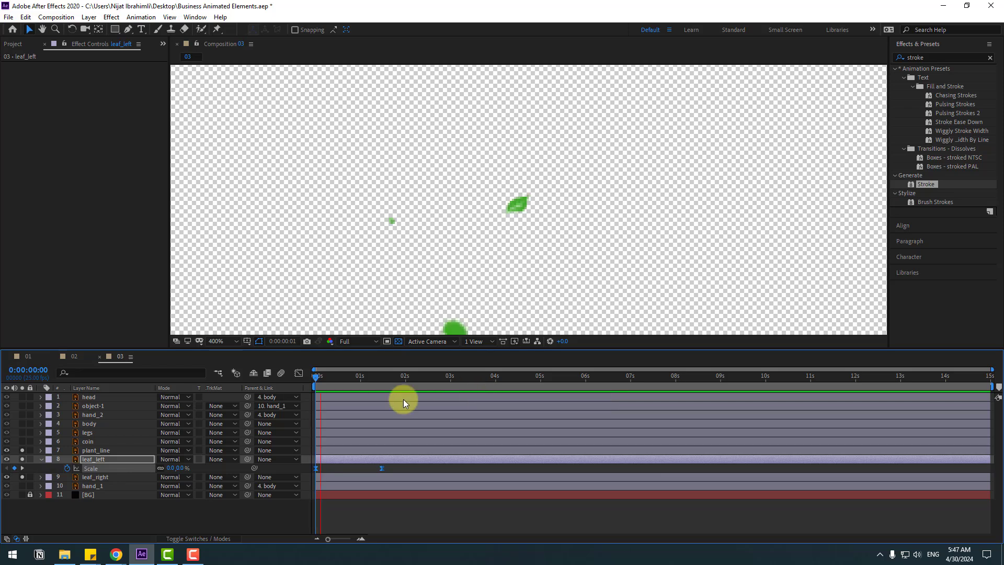
# Step: Collapse leaf_left's properties and shift both leaf layers to start about half a second into the composition
pyautogui.click(344, 377)
pyautogui.click(41, 459)
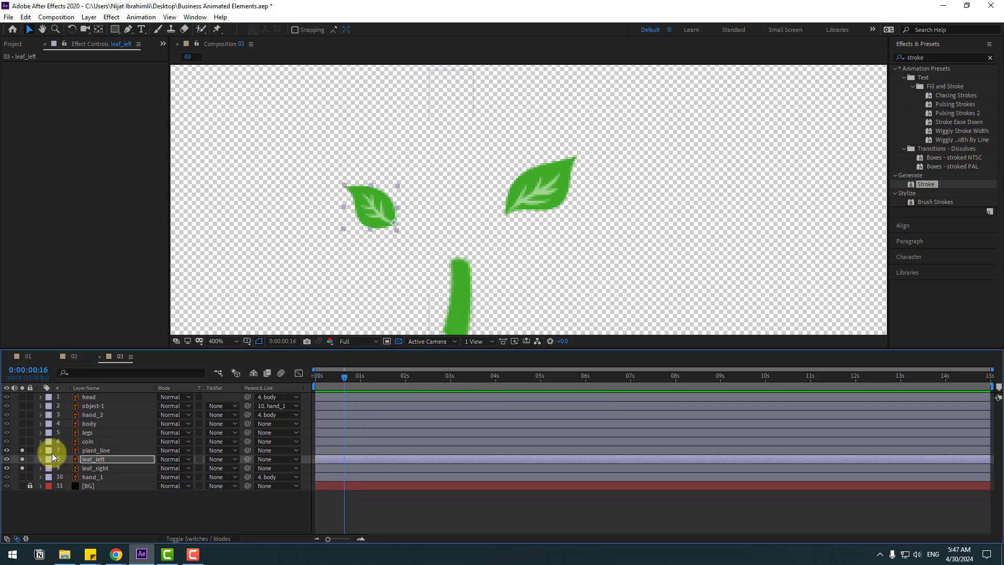
pyautogui.keyDown('shift'); pyautogui.click(99, 469); pyautogui.keyUp('shift')
pyautogui.moveTo(331, 458); pyautogui.dragTo(354, 449)
pyautogui.moveTo(343, 376); pyautogui.dragTo(316, 378)
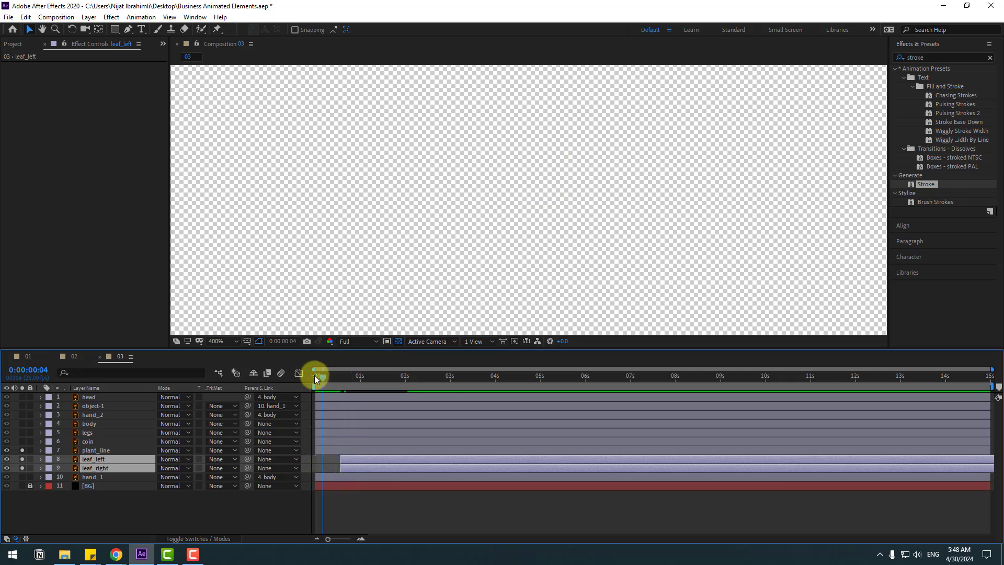
pyautogui.press('space')
# Step: Stagger the layer starts: plant_line at about 0.5 s, leaf_right at about 1.5 s and leaf_left slightly after leaf_right
pyautogui.press('space')
pyautogui.scroll(-1, 401, 298)
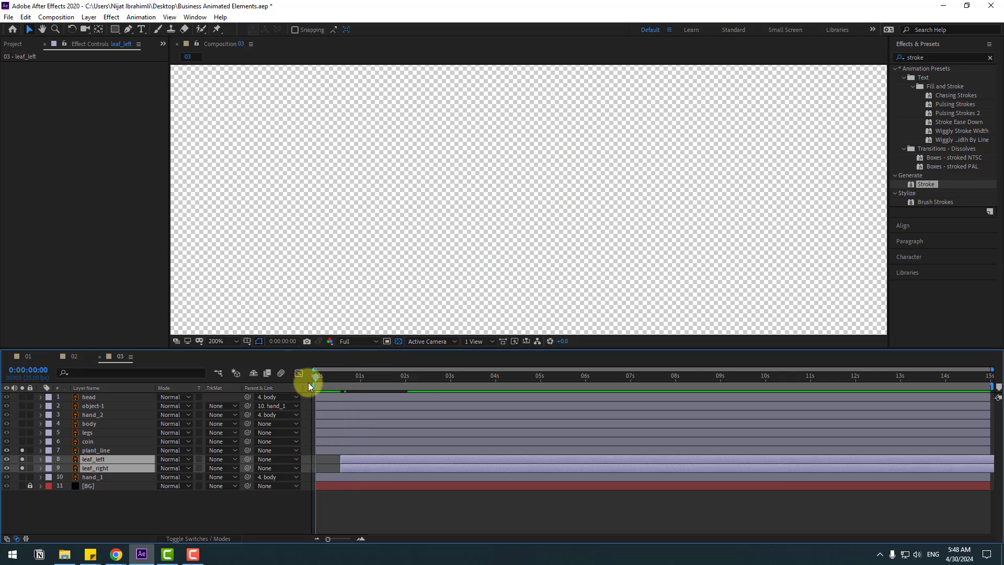
pyautogui.click(95, 452)
pyautogui.moveTo(340, 450); pyautogui.dragTo(373, 467)
pyautogui.click(351, 465)
pyautogui.keyDown('shift'); pyautogui.click(355, 459); pyautogui.keyUp('shift')
pyautogui.click(349, 463)
pyautogui.press('space')
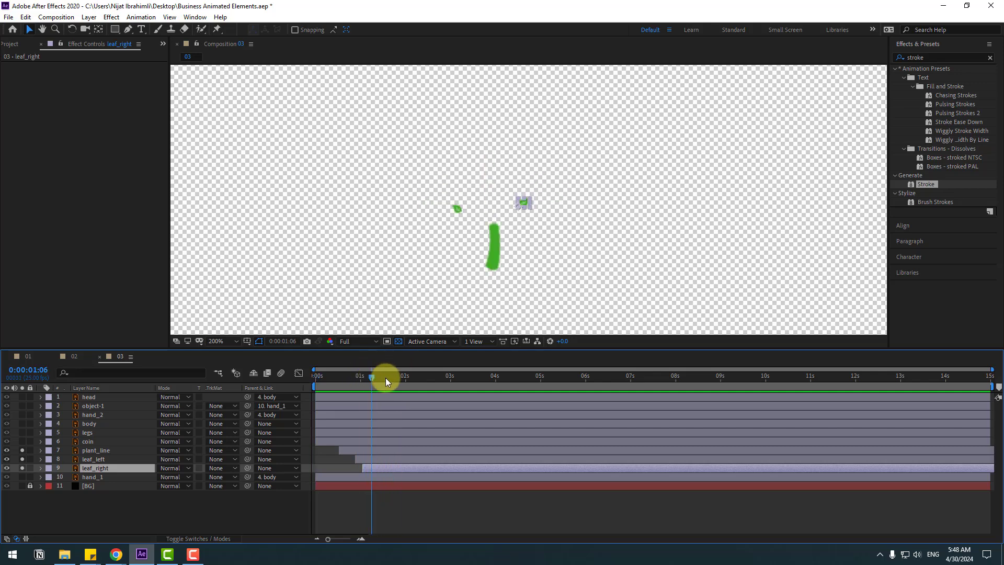
pyautogui.click(404, 376)
pyautogui.moveTo(359, 459); pyautogui.dragTo(412, 468)
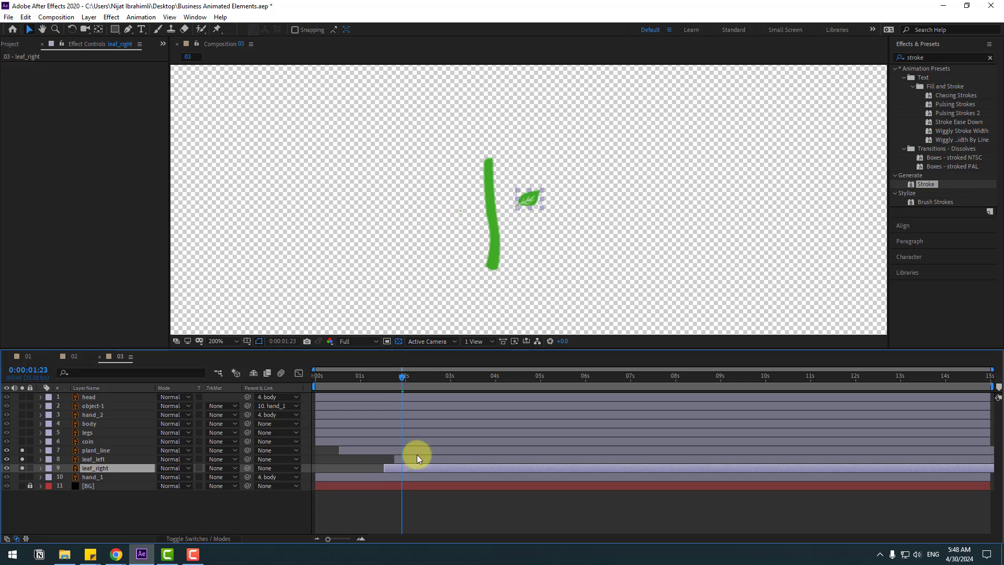
# Step: At 0:00:04:16, move leaf_right and leaf_left against the plant's stem and preview the growth
pyautogui.moveTo(405, 376); pyautogui.dragTo(524, 377)
pyautogui.moveTo(577, 202); pyautogui.dragTo(556, 209)
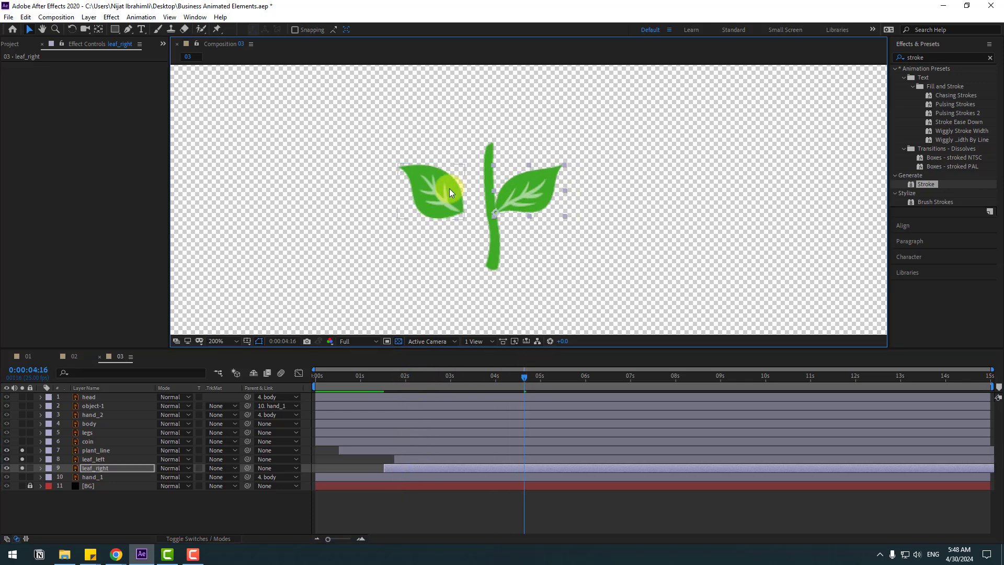
pyautogui.moveTo(426, 198); pyautogui.dragTo(446, 190)
pyautogui.press('space')
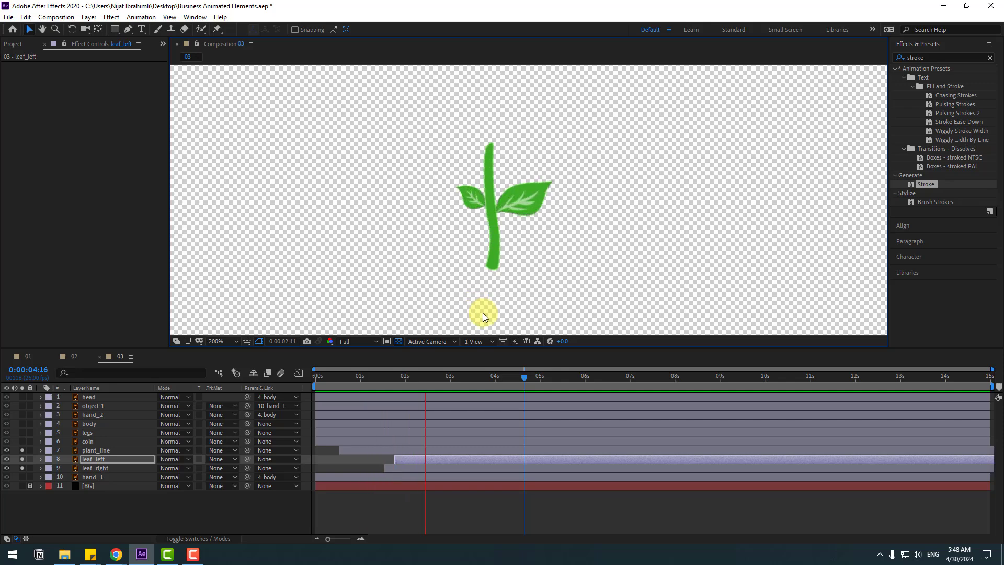
pyautogui.click(527, 375)
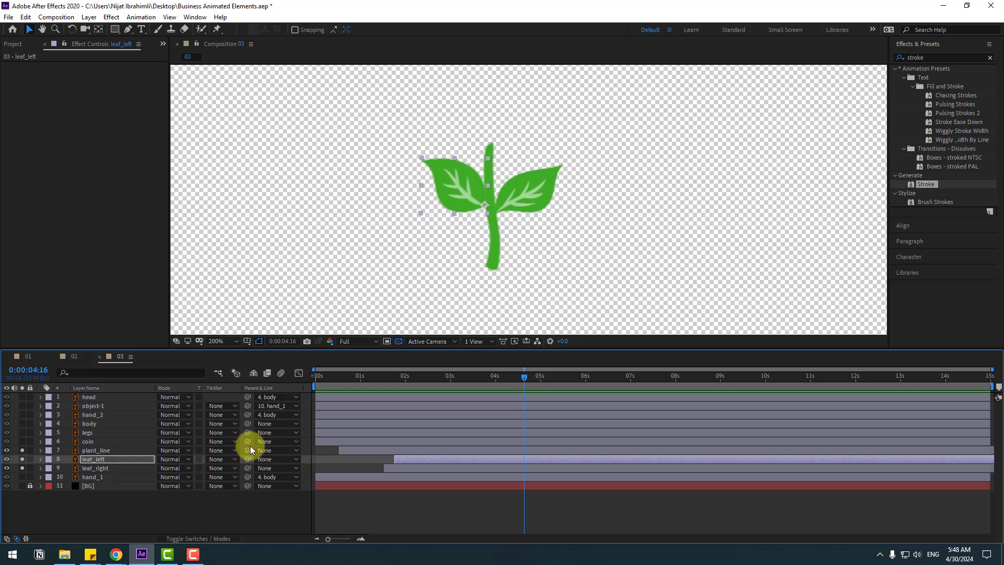
# Step: Solo the coin layer and move its anchor point down to the coin's lower edge where it meets the stem
pyautogui.click(92, 441)
pyautogui.click(22, 442)
pyautogui.moveTo(550, 196); pyautogui.dragTo(556, 255)
pyautogui.click(99, 30)
pyautogui.moveTo(501, 161); pyautogui.dragTo(500, 192)
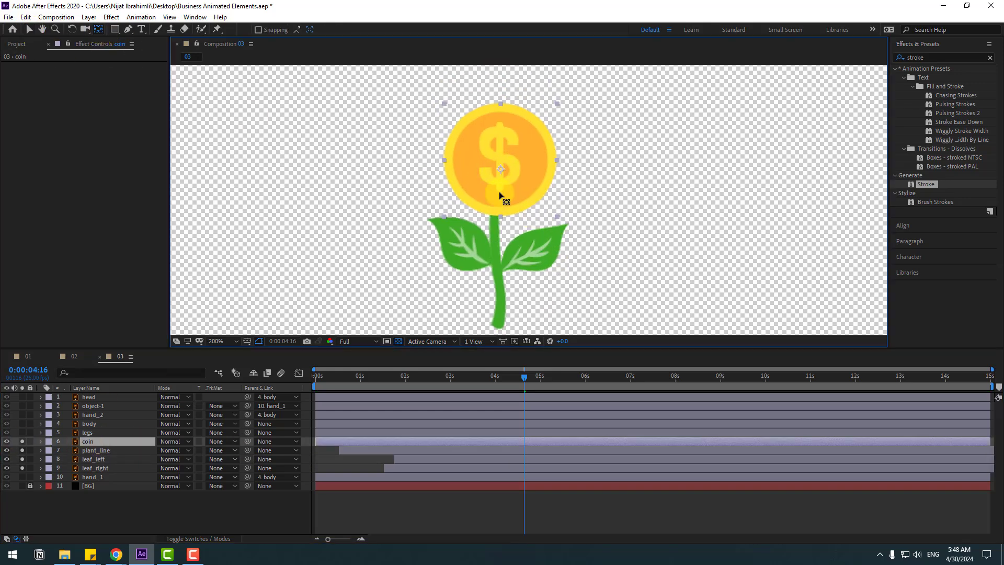
pyautogui.press('v')
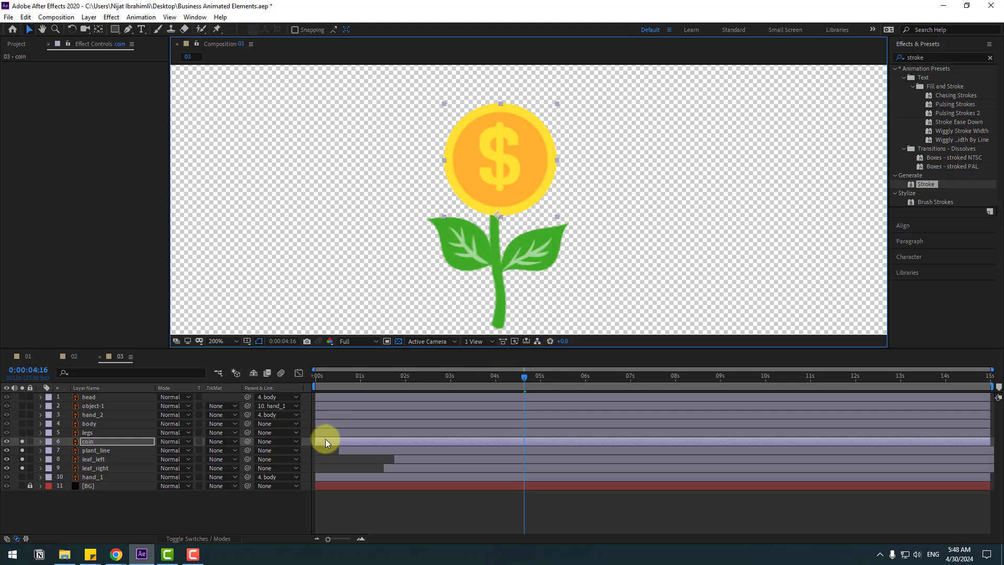
# Step: Shift the coin layer to start at 0:00:04:16 and keyframe its Scale at 0% there
pyautogui.moveTo(325, 442); pyautogui.dragTo(522, 443)
pyautogui.press('s')
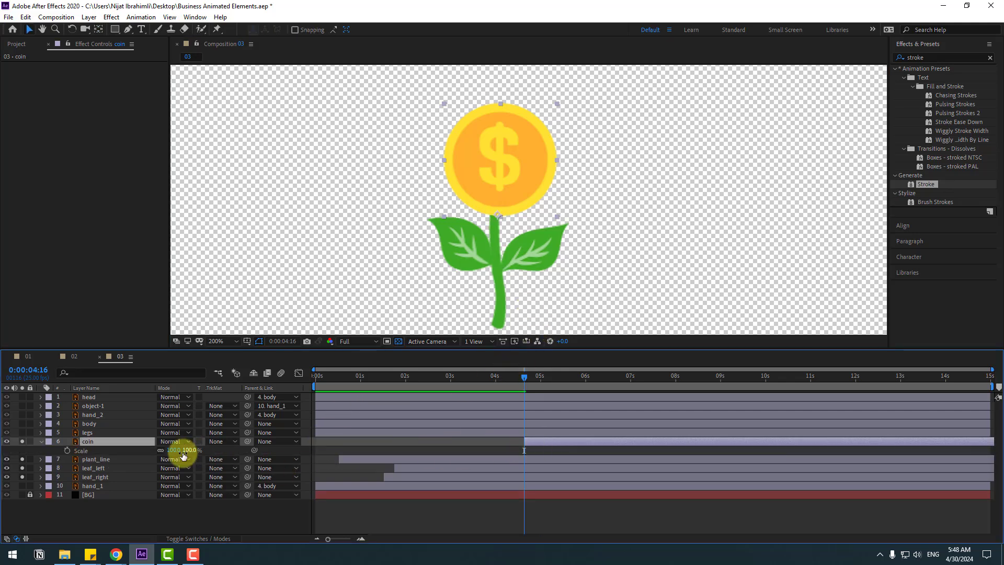
pyautogui.moveTo(177, 451); pyautogui.dragTo(38, 448)
pyautogui.click(67, 450)
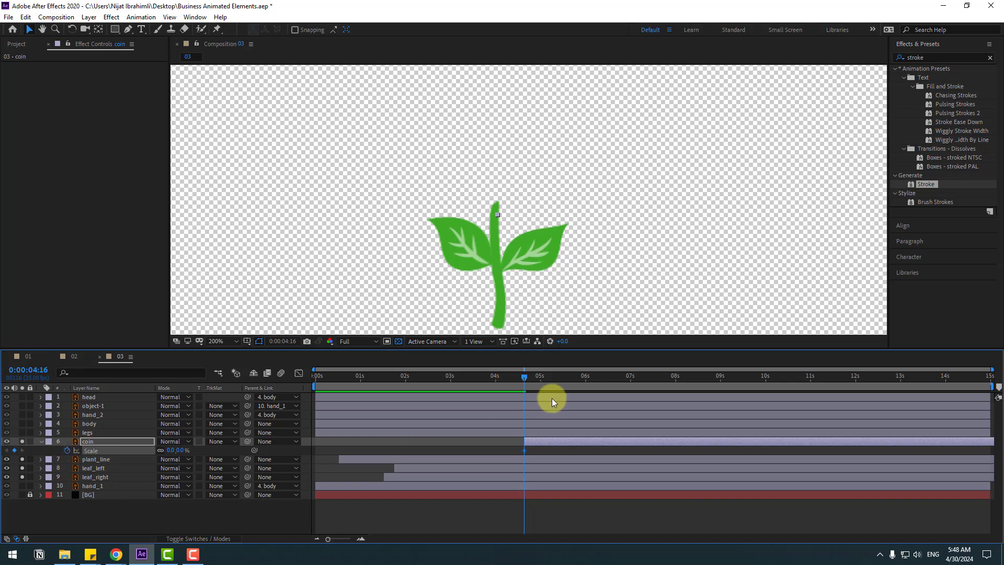
# Step: Keyframe the coin's Scale at 100% at 0:00:05:19 and apply Easy Ease to both Scale keyframes
pyautogui.moveTo(555, 382); pyautogui.dragTo(576, 380)
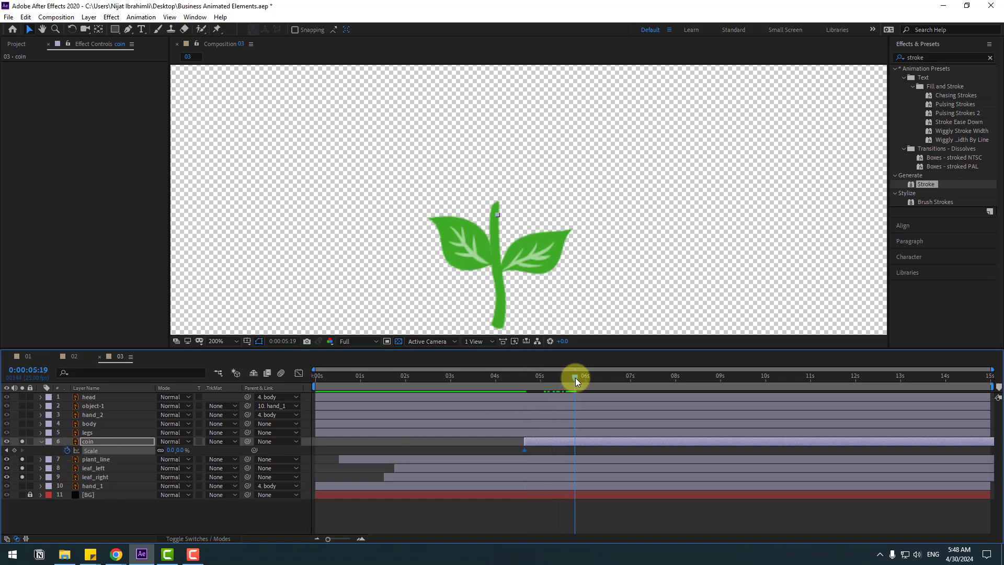
pyautogui.click(171, 450)
pyautogui.write('100')
pyautogui.press('Return')
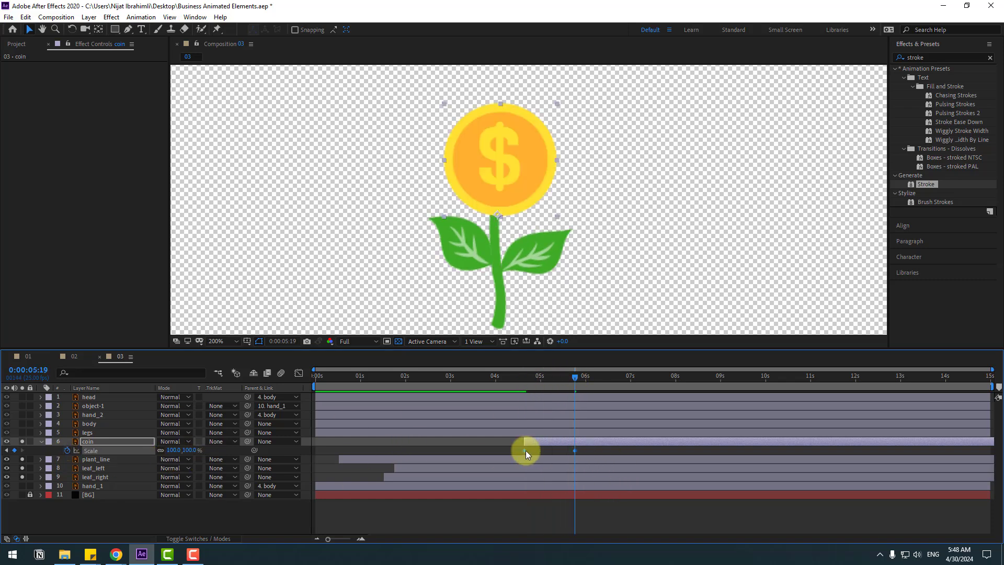
pyautogui.rightClick(525, 450)
pyautogui.moveTo(578, 446)
pyautogui.click(676, 476)
# Step: Add the expression wiggle(1,9) to the coin's Rotation and preview the animation
pyautogui.click(527, 376)
pyautogui.moveTo(527, 375)
pyautogui.mouseDown()
pyautogui.moveTo(578, 375)
pyautogui.moveTo(523, 377)
pyautogui.mouseUp()
pyautogui.hotkey('shift', 'r')
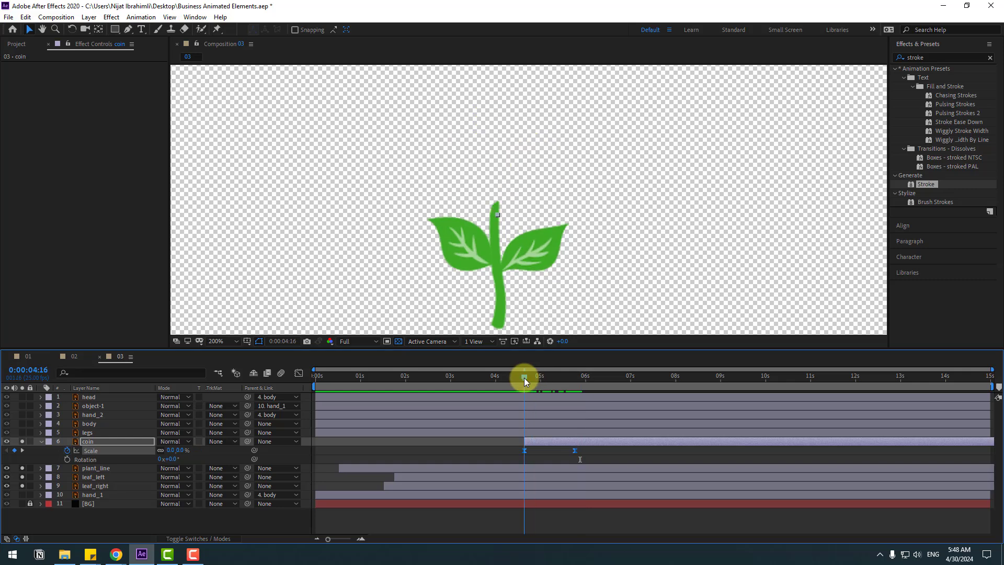
pyautogui.keyDown('alt'); pyautogui.click(67, 459); pyautogui.keyUp('alt')
pyautogui.write('wiggle(')
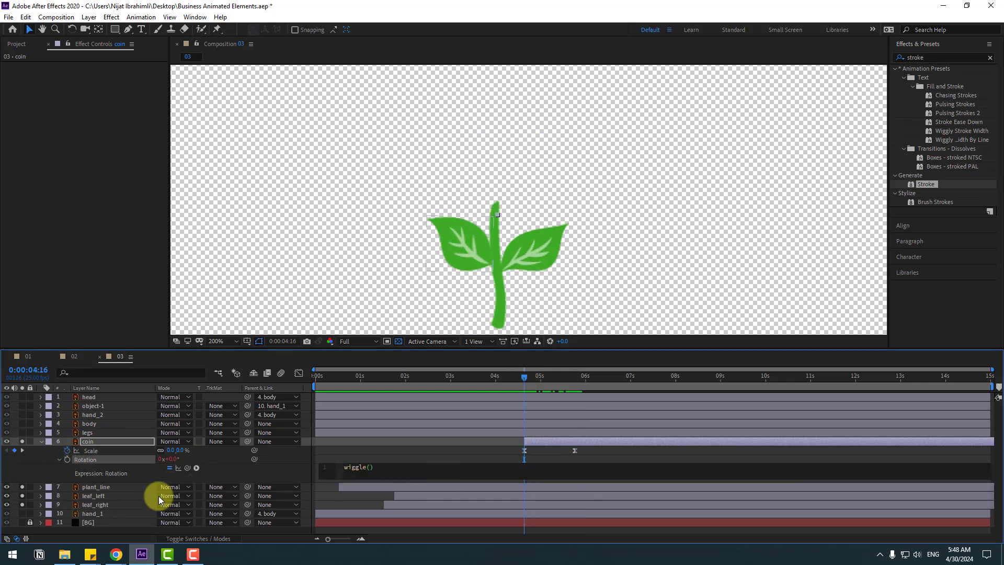
pyautogui.write('1,9')
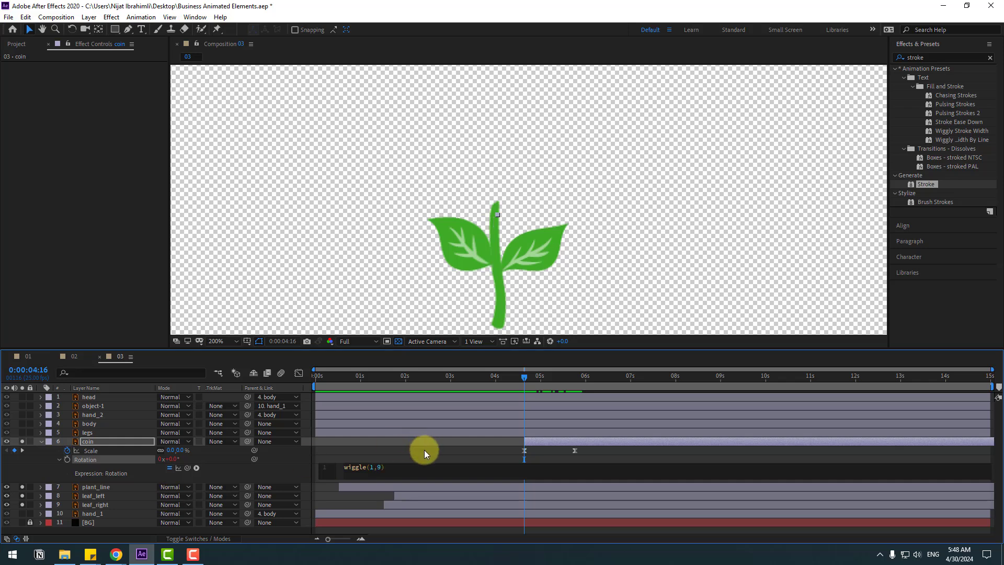
pyautogui.click(424, 450)
pyautogui.press('space')
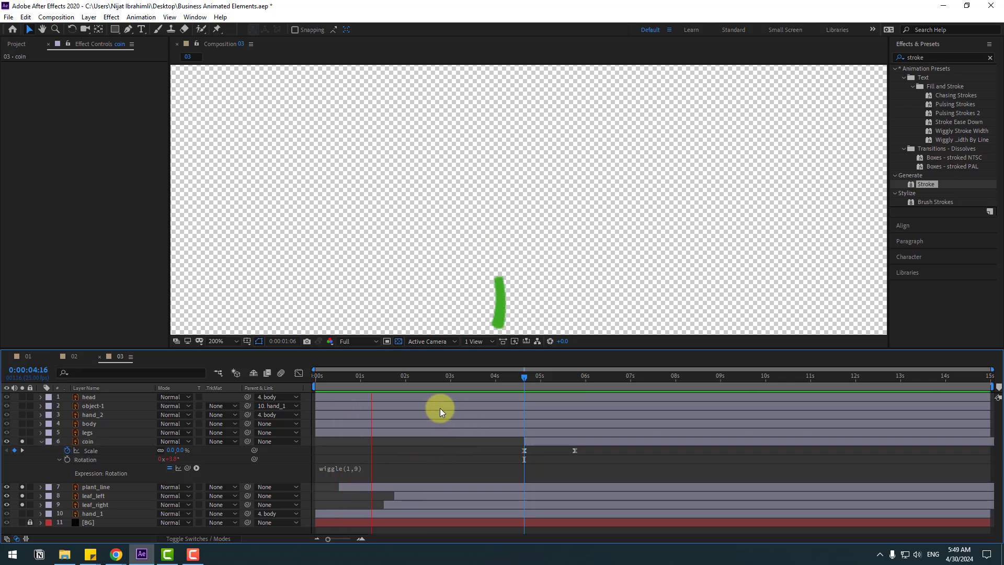
# Step: Shift the coin layer with its keyframes to start at about 2 s, preview it, and collapse its properties
pyautogui.moveTo(422, 374)
pyautogui.mouseDown()
pyautogui.moveTo(465, 378)
pyautogui.moveTo(404, 384)
pyautogui.moveTo(422, 384)
pyautogui.mouseUp()
pyautogui.moveTo(528, 439); pyautogui.dragTo(412, 428)
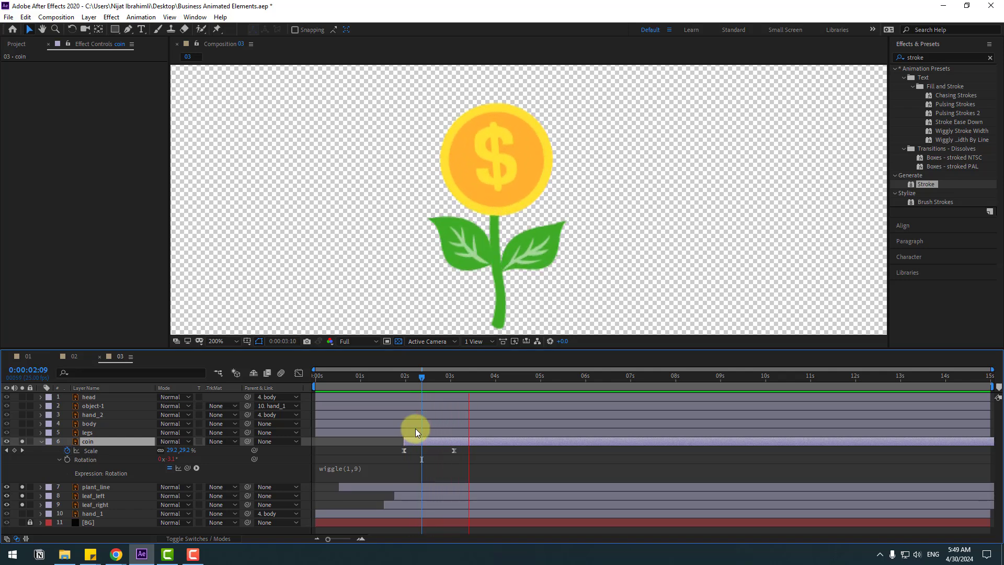
pyautogui.click(490, 378)
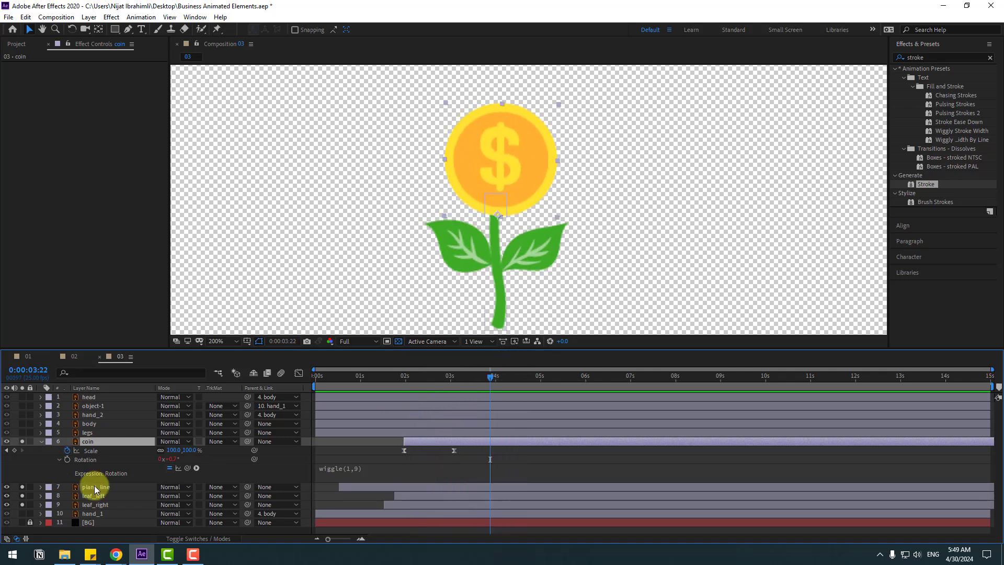
pyautogui.click(41, 444)
# Step: Turn off solo for the coin, stem and leaf layers and preview the whole scene fitted up to 100%
pyautogui.moveTo(24, 438); pyautogui.dragTo(101, 466)
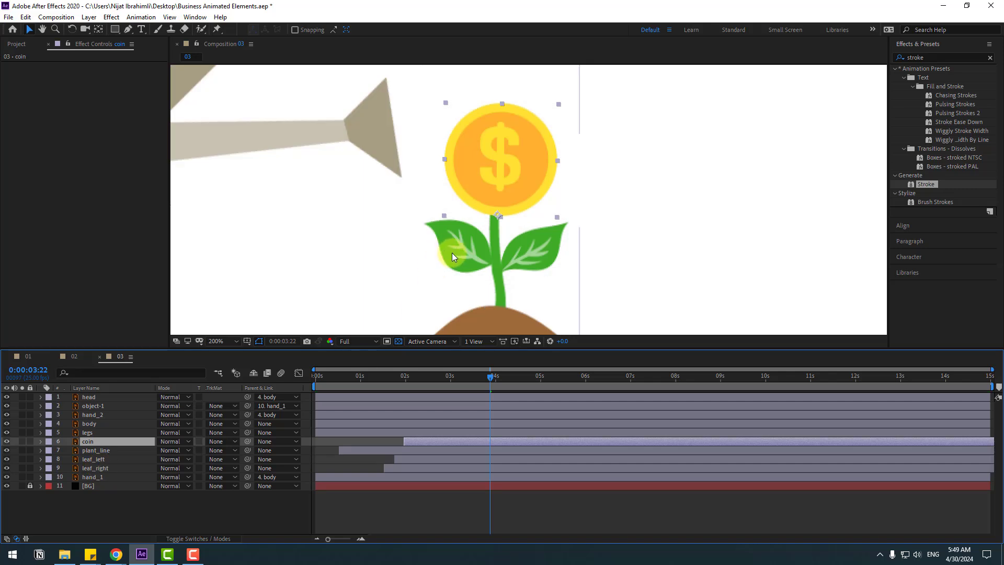
pyautogui.scroll(-3, 452, 256)
pyautogui.press('space')
pyautogui.click(222, 341)
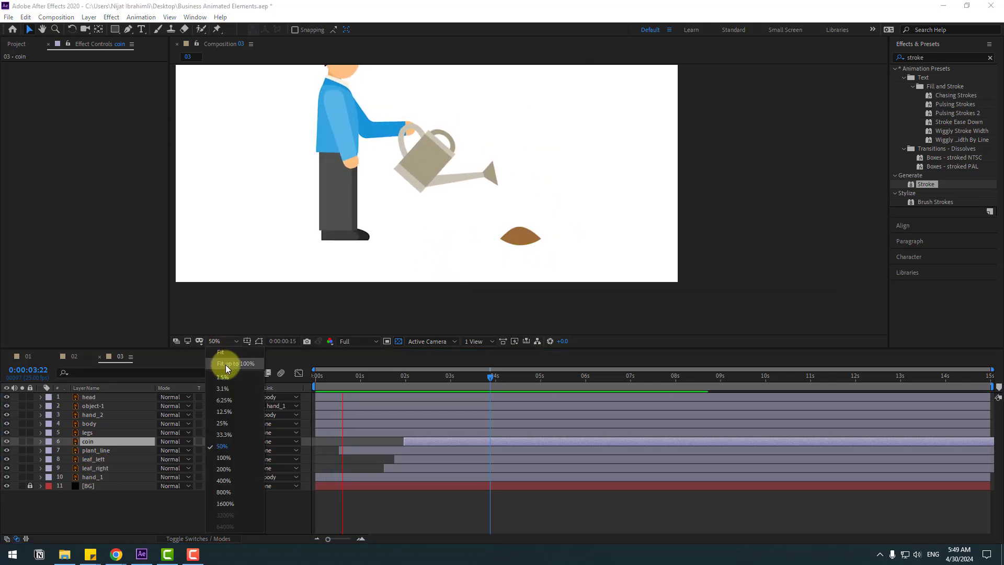
pyautogui.click(224, 365)
pyautogui.click(262, 513)
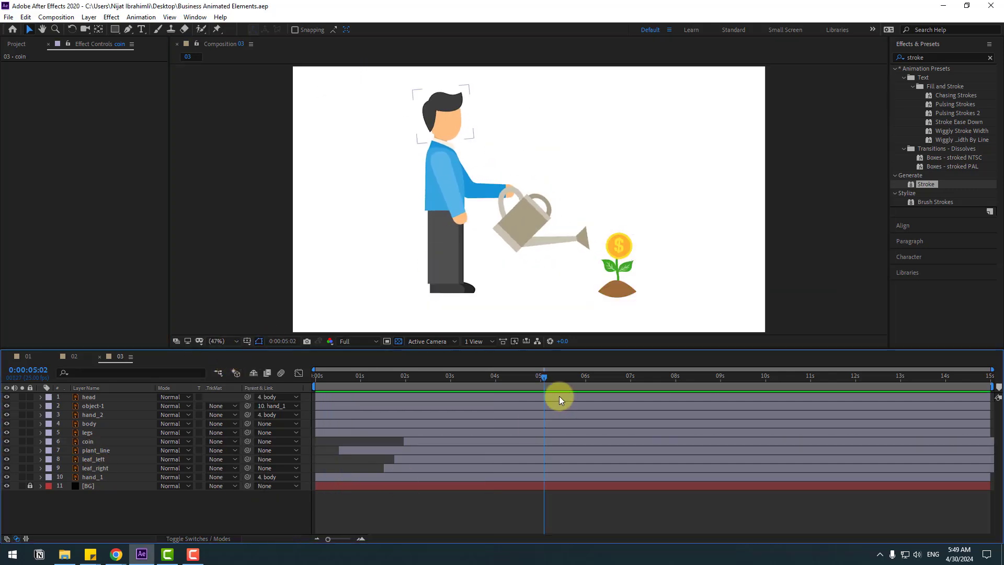
# Step: At 0:00:04:11, draw an open Pen tool curve from near the watering can's spout over the coin to the ground beyond the plant
pyautogui.moveTo(543, 377); pyautogui.dragTo(515, 380)
pyautogui.scroll(1, 588, 230)
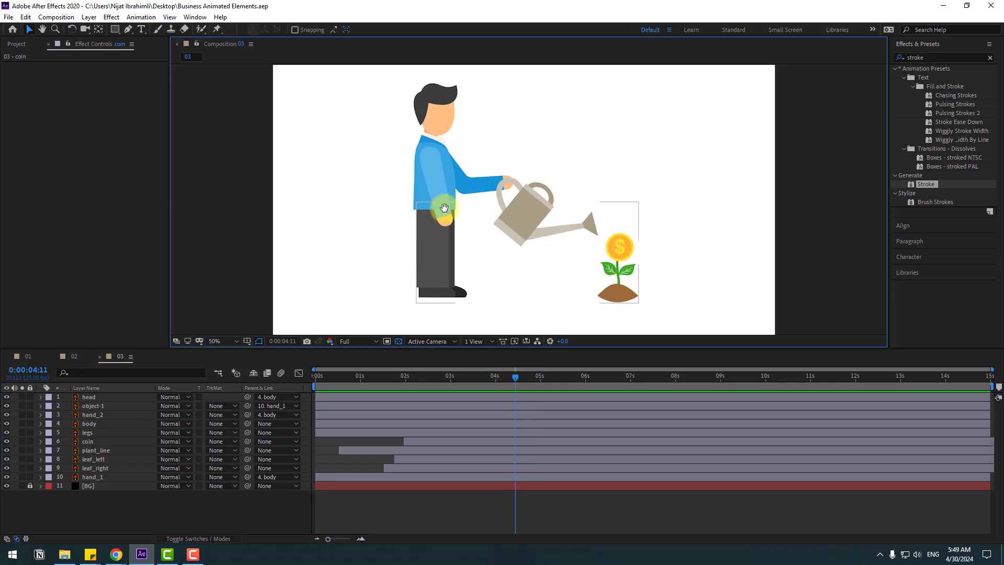
pyautogui.scroll(2, 443, 209)
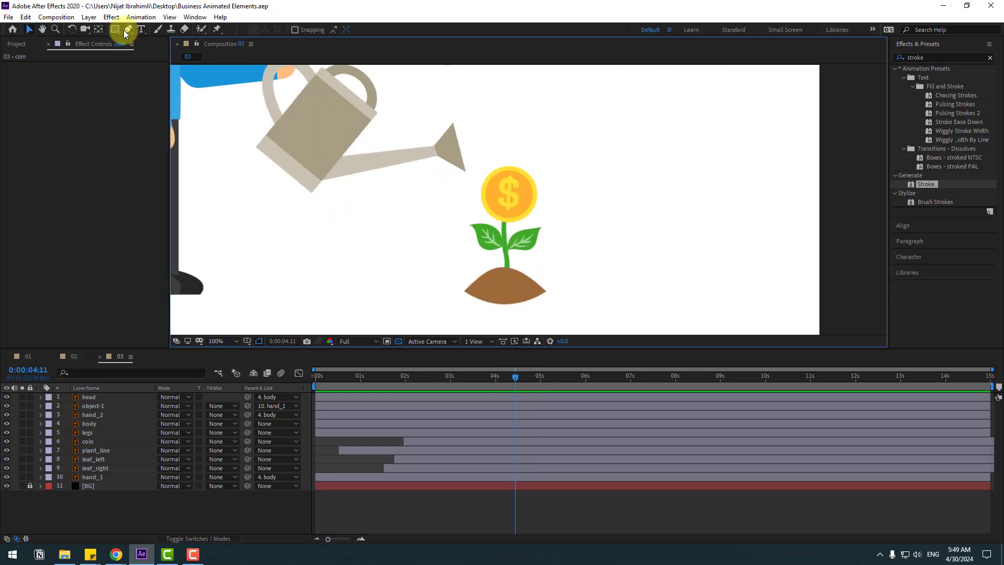
pyautogui.click(129, 31)
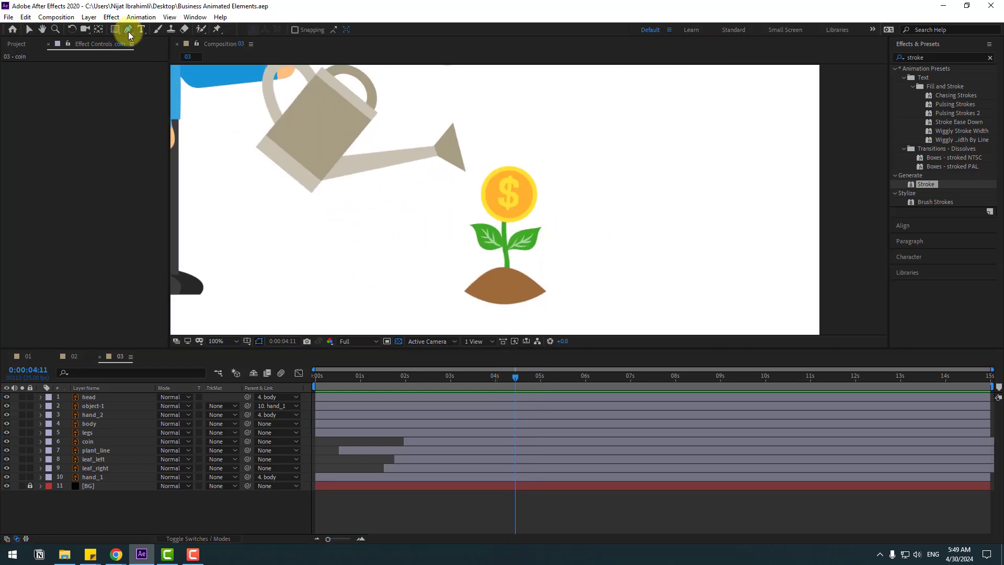
pyautogui.click(463, 135)
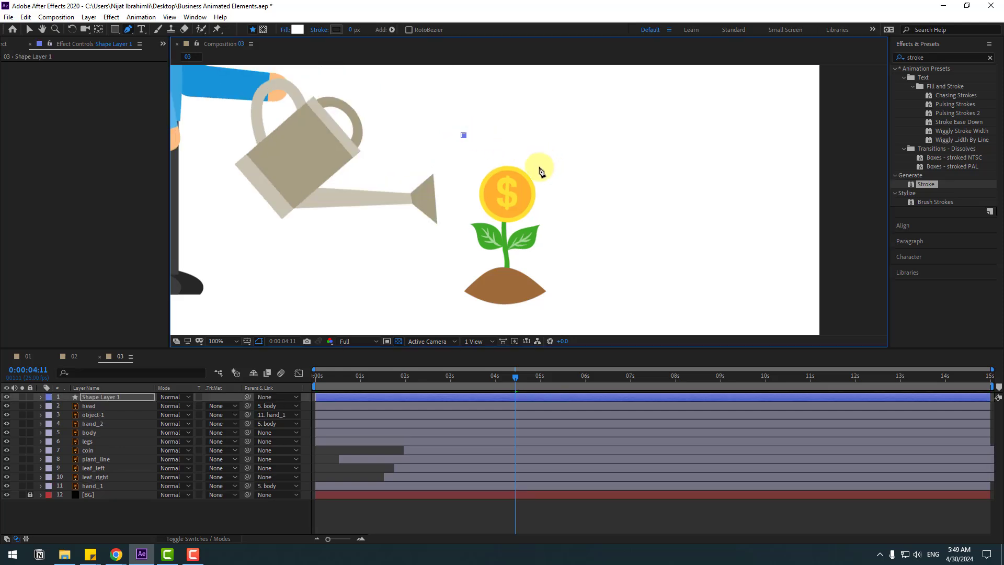
pyautogui.moveTo(571, 191); pyautogui.dragTo(591, 258)
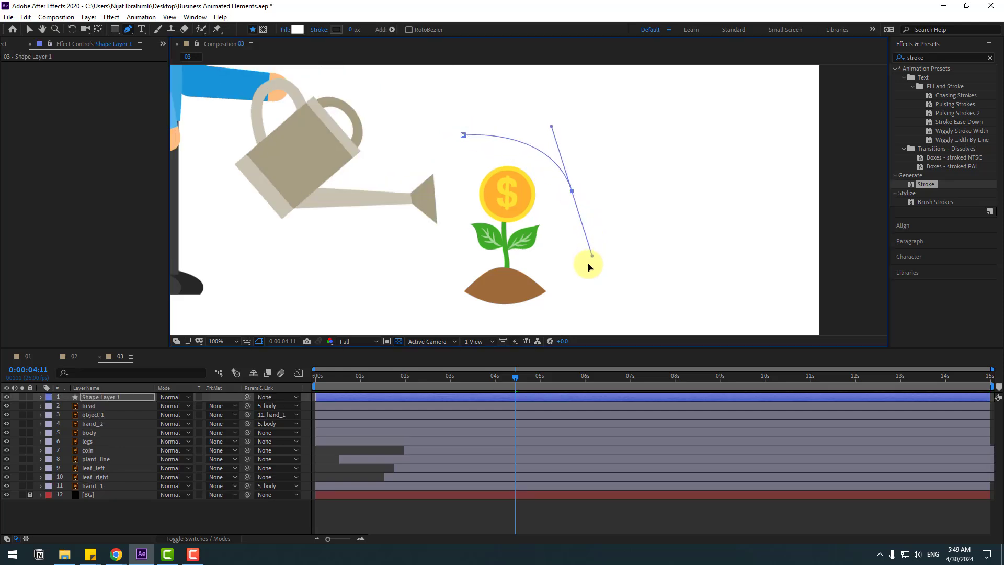
pyautogui.click(599, 290)
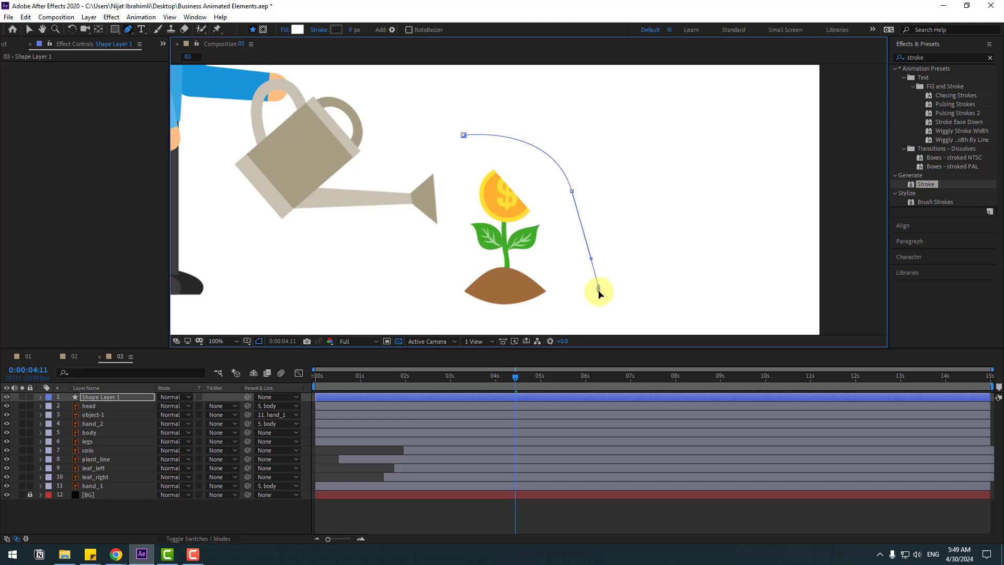
# Step: Set the fill of Shape Layer 1's curved path to none
pyautogui.click(28, 30)
pyautogui.click(367, 30)
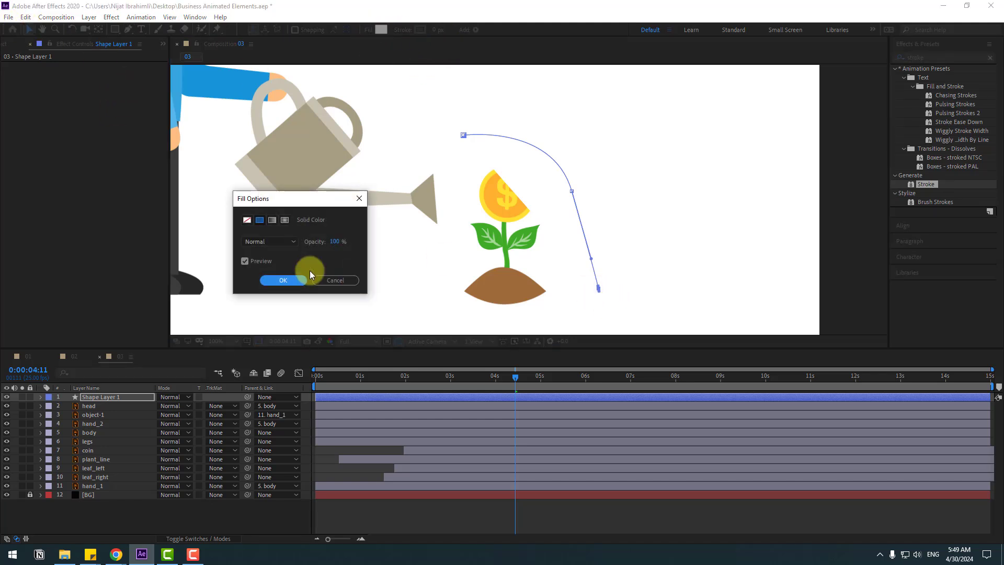
pyautogui.click(249, 225)
pyautogui.click(268, 284)
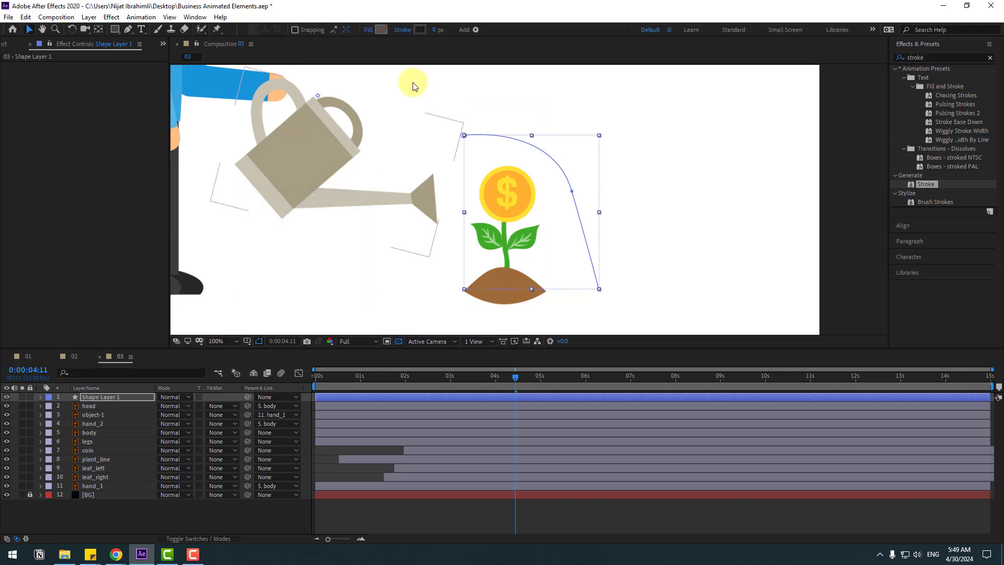
# Step: Set the curved path's stroke width to 7 px and nudge its middle point slightly outward, away from the coin
pyautogui.moveTo(433, 29); pyautogui.dragTo(437, 30)
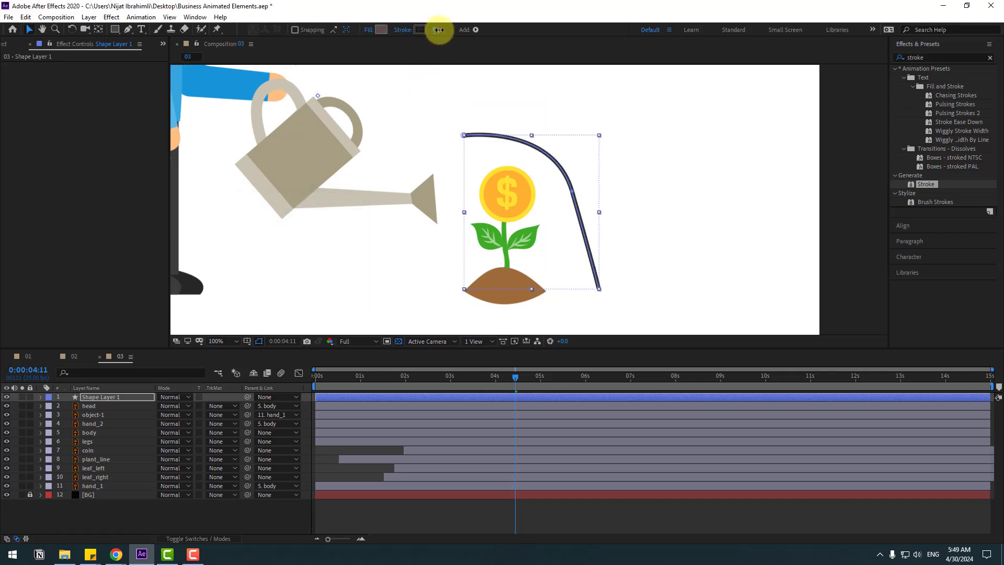
pyautogui.click(574, 194)
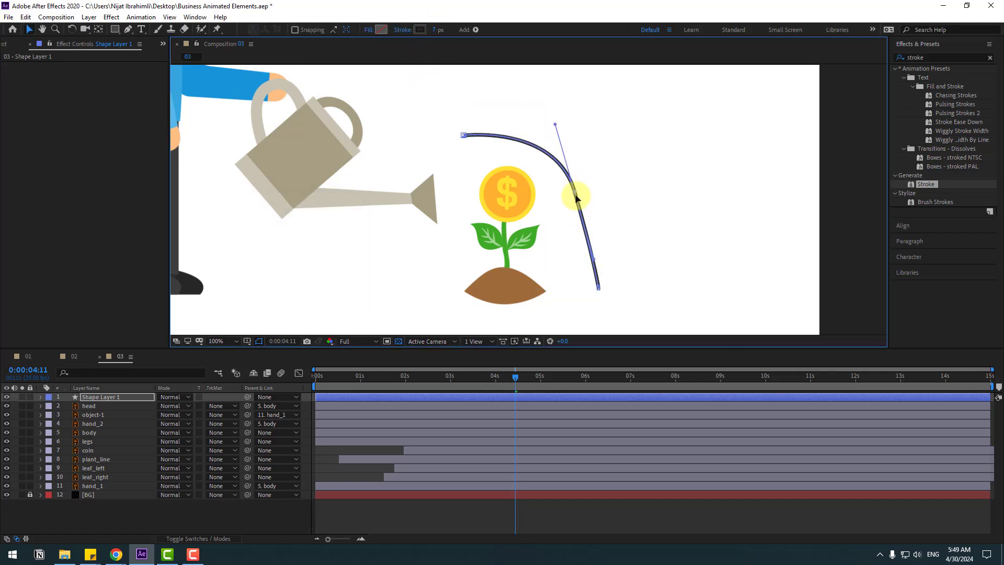
pyautogui.moveTo(579, 194); pyautogui.dragTo(578, 195)
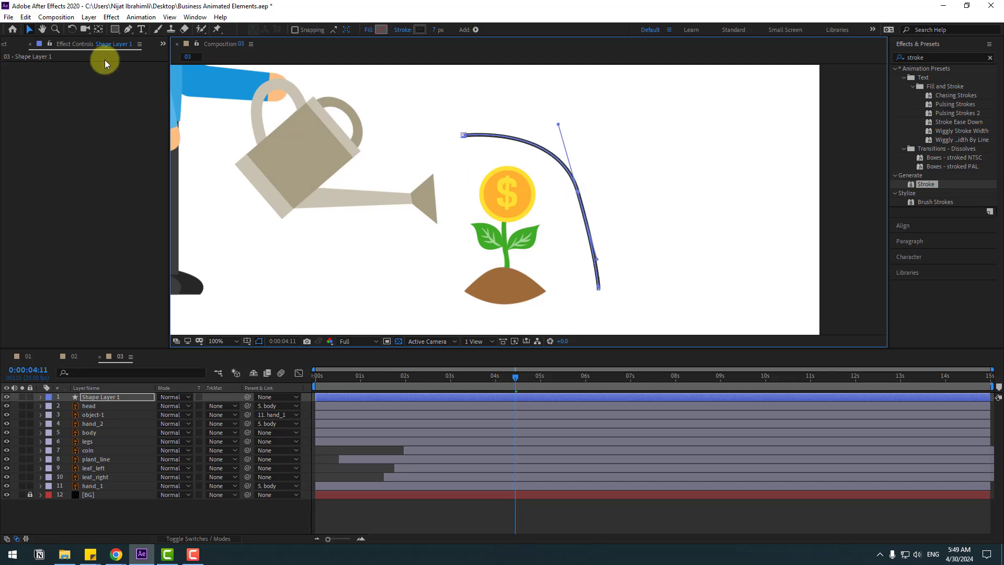
# Step: Shift Shape Layer 1 to start at 0:00:04:11 and add dashes to Stroke 1 of its curved path
pyautogui.moveTo(329, 404); pyautogui.dragTo(528, 398)
pyautogui.click(41, 397)
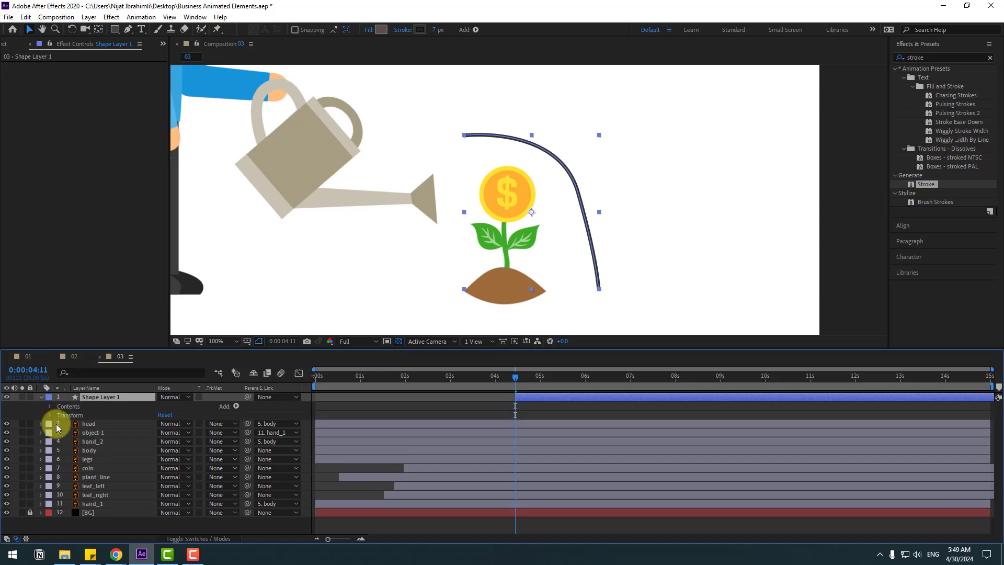
pyautogui.click(50, 406)
pyautogui.click(59, 414)
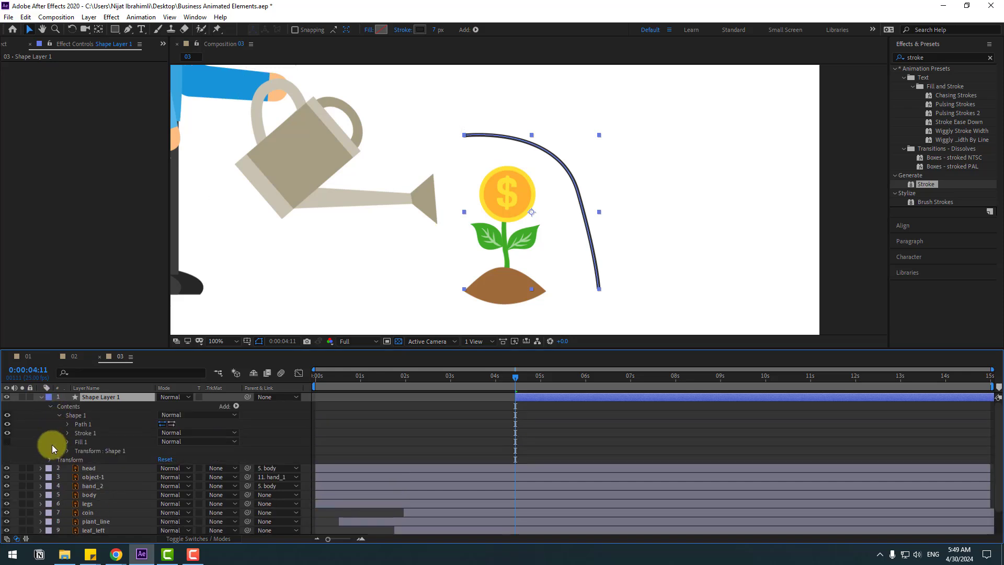
pyautogui.click(66, 433)
pyautogui.scroll(-1, 68, 462)
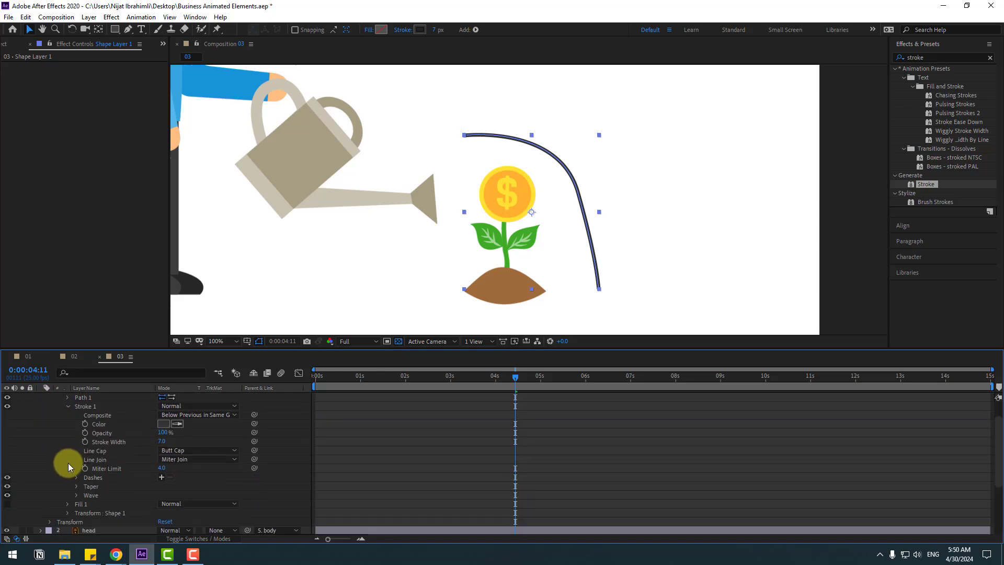
pyautogui.click(161, 477)
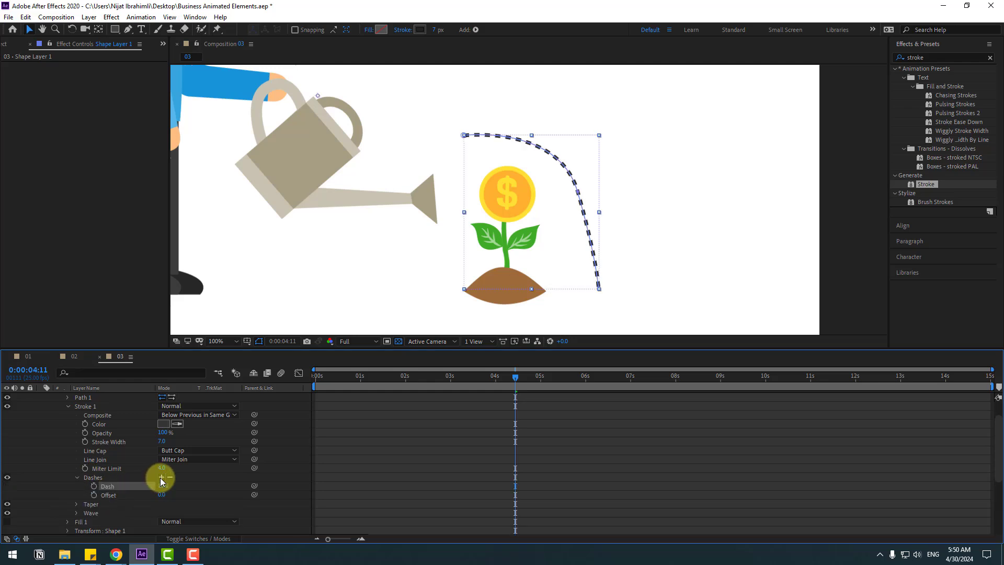
# Step: Keyframe the dash Offset of Shape Layer 1's stroke at 0:00:04:11 and set it to 2000 at 0:00:14:24
pyautogui.click(235, 492)
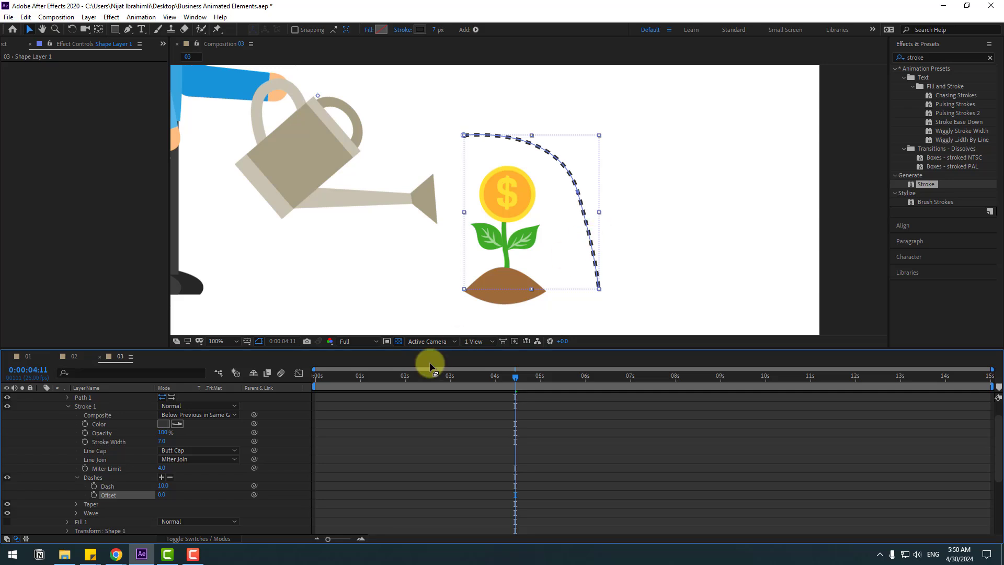
pyautogui.scroll(-2, 93, 475)
pyautogui.click(93, 468)
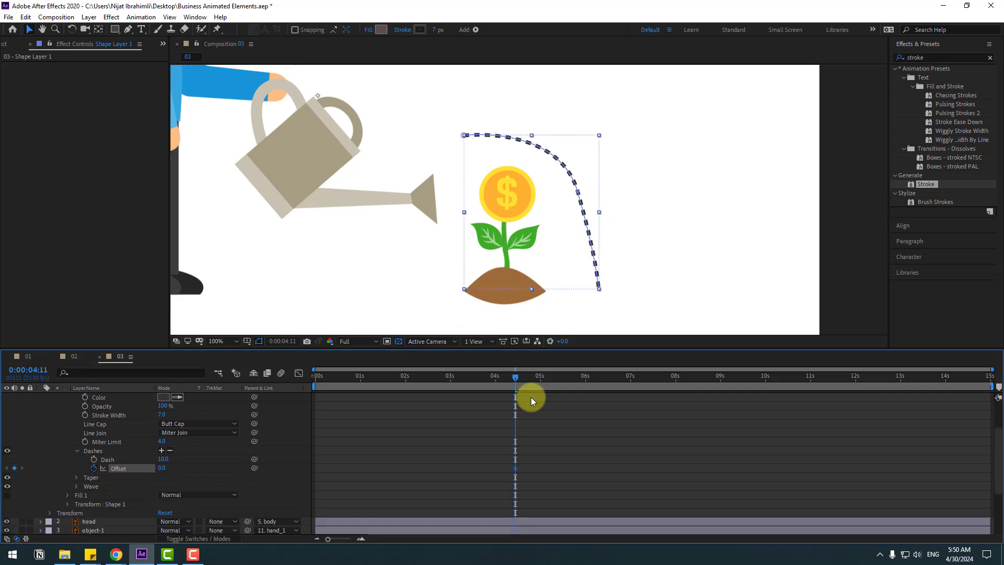
pyautogui.scroll(3, 567, 413)
pyautogui.moveTo(526, 375); pyautogui.dragTo(991, 377)
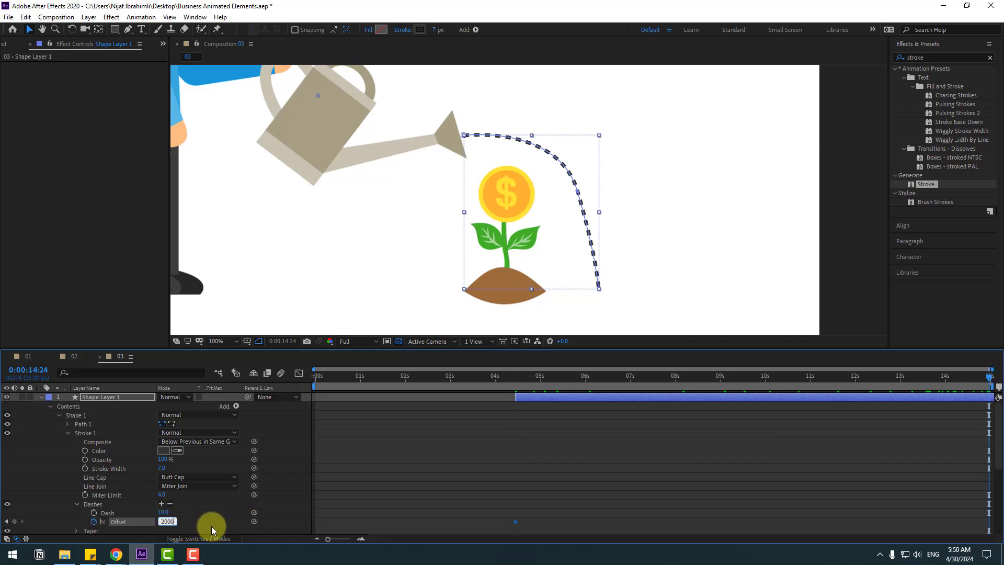
pyautogui.press('Return')
# Step: Set the work area to begin at Shape Layer 1's start and preview the moving dashes
pyautogui.moveTo(313, 386); pyautogui.dragTo(511, 386)
pyautogui.press('space')
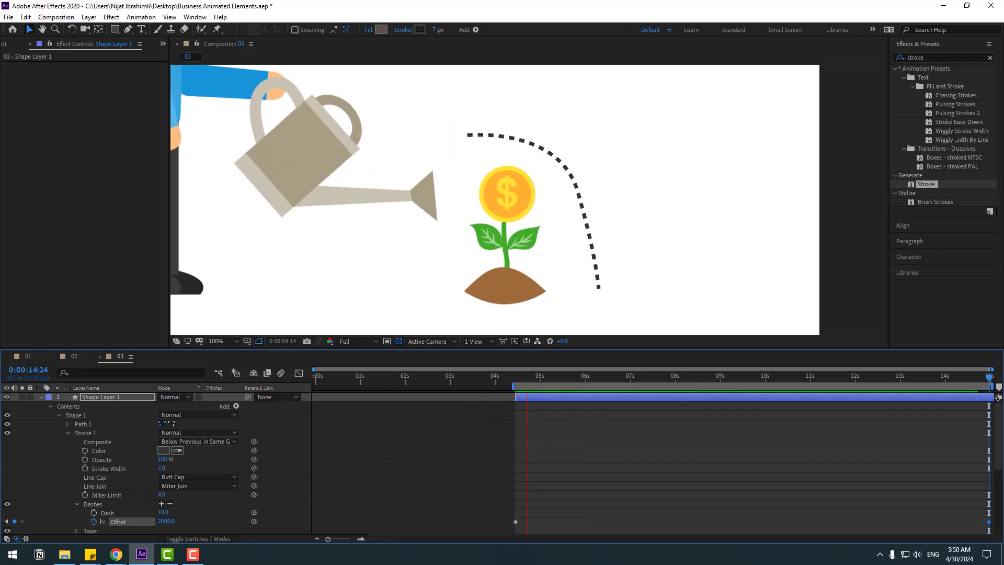
pyautogui.press('space')
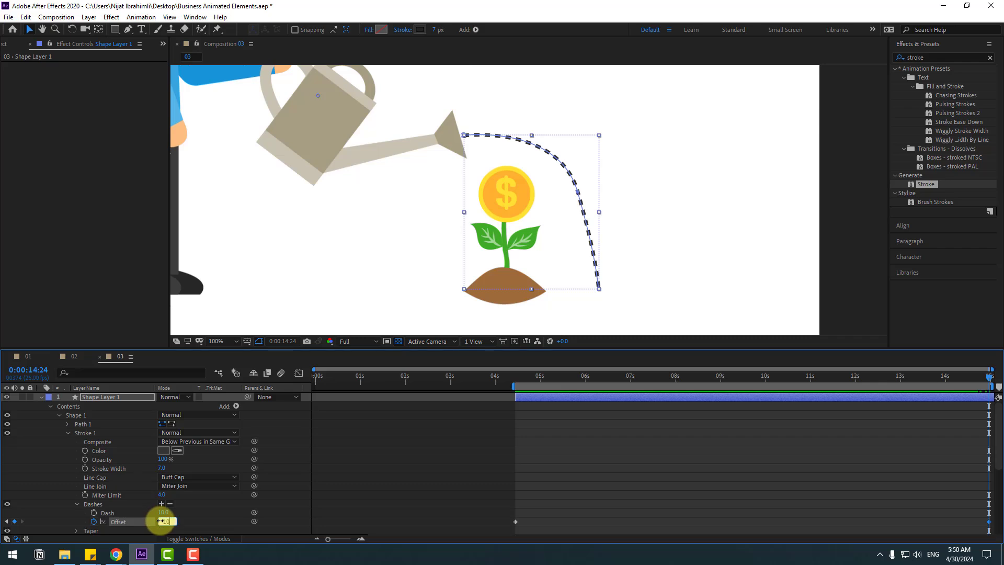
# Step: Try a reversed dash direction by setting the Offset keyframe at 0:00:14:24 to -1500 and preview it
pyautogui.press('space')
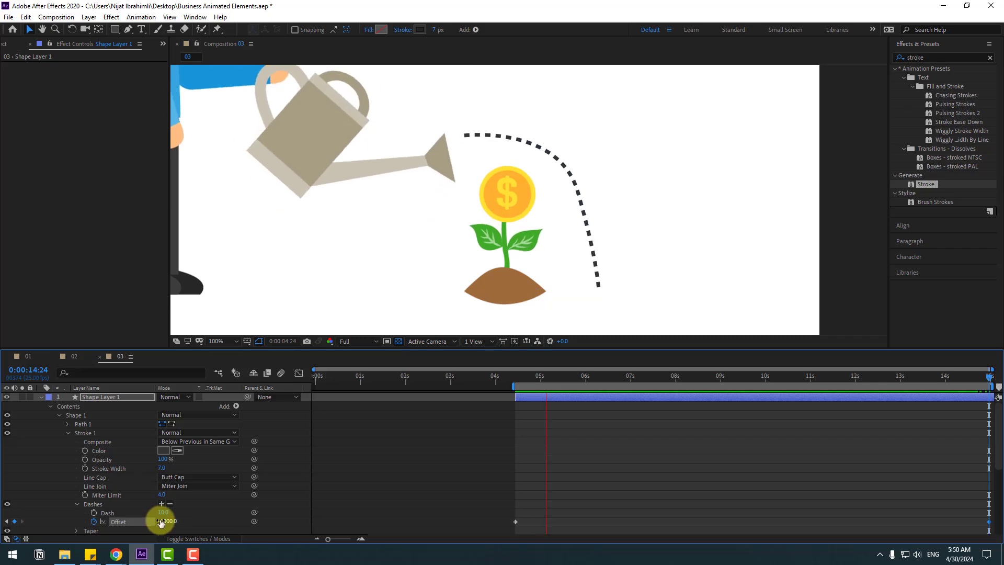
pyautogui.press('space')
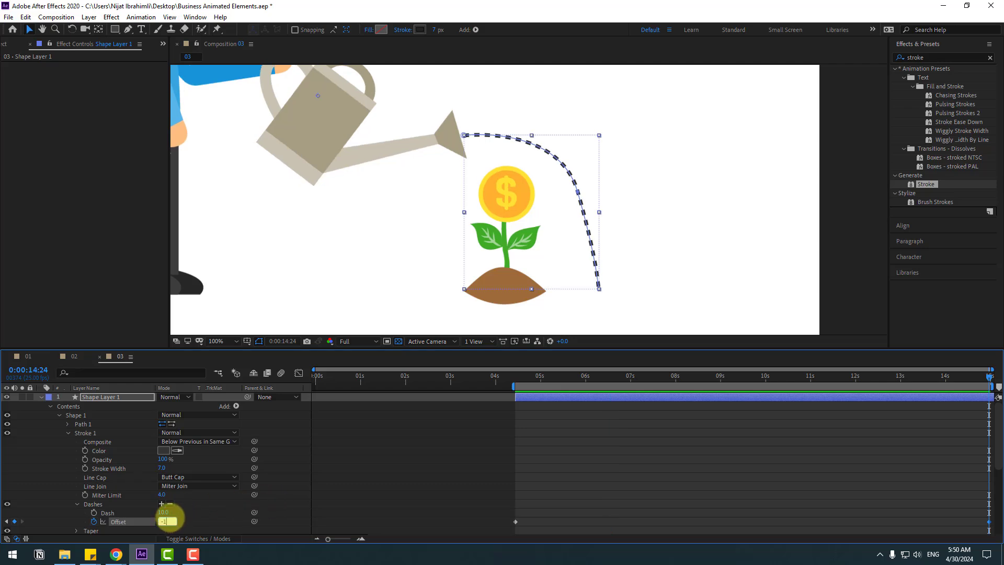
pyautogui.press('Return')
pyautogui.press('space')
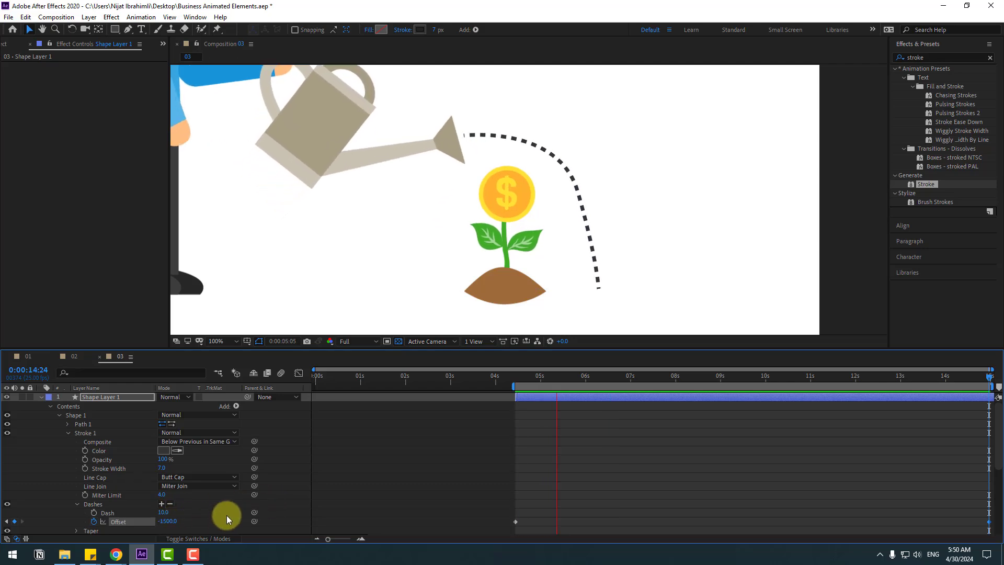
pyautogui.press('space')
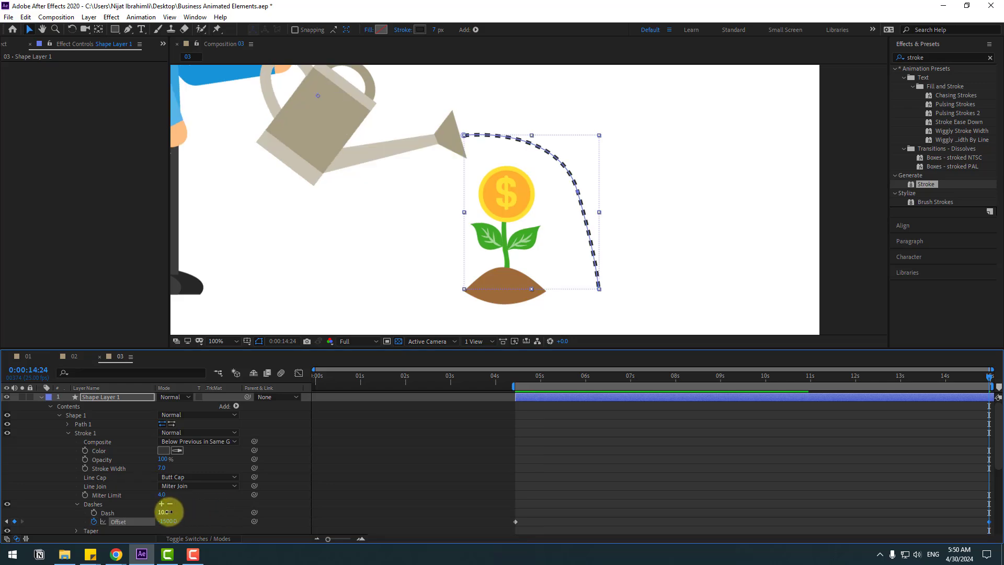
# Step: Lengthen the stroke's Dash value to 38 and preview the result
pyautogui.moveTo(167, 511); pyautogui.dragTo(176, 510)
pyautogui.press('space')
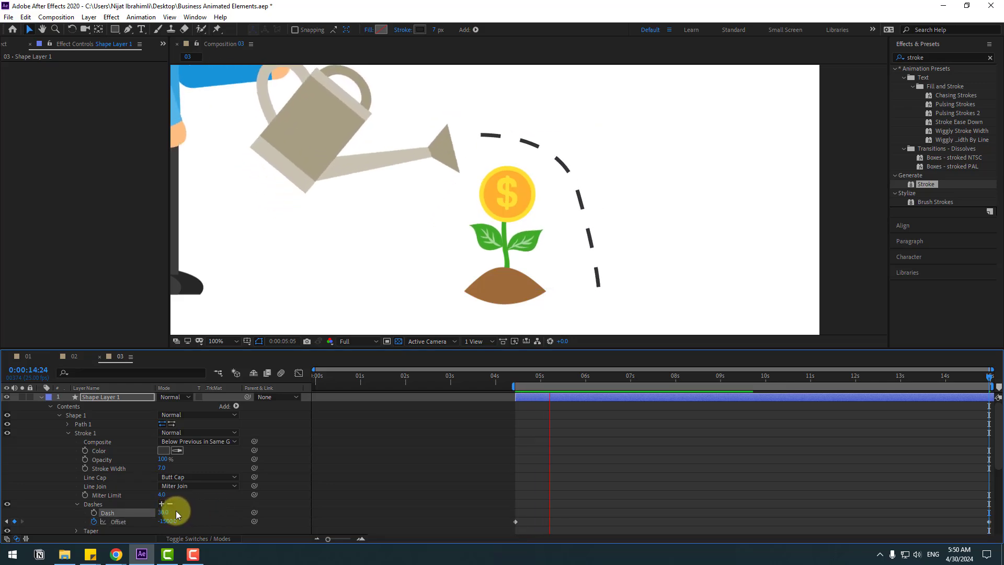
pyautogui.press('space')
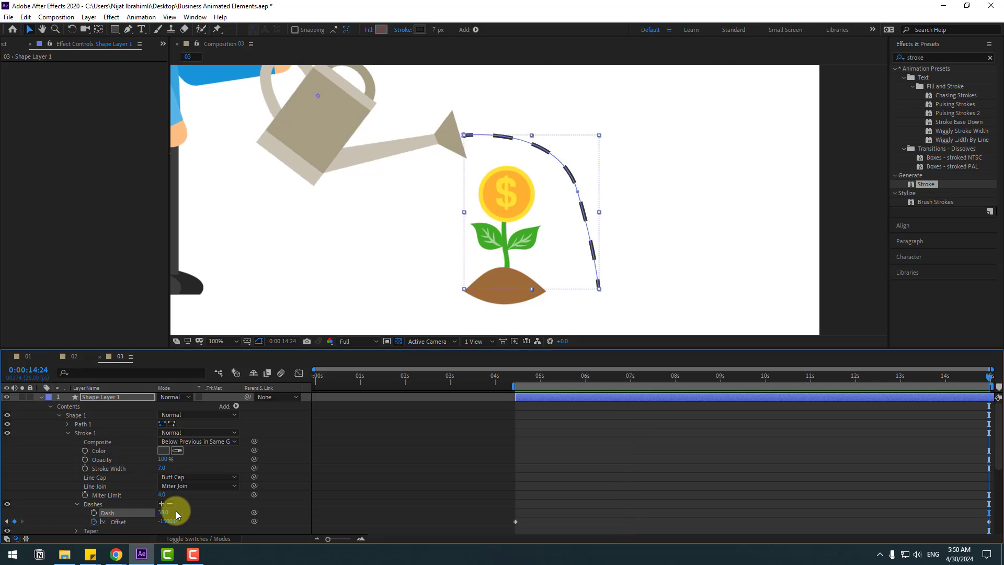
# Step: Set the dash Offset keyframe at 0:00:14:24 to -2000 and preview the flow
pyautogui.write('-2000')
pyautogui.press('Return')
pyautogui.press('space')
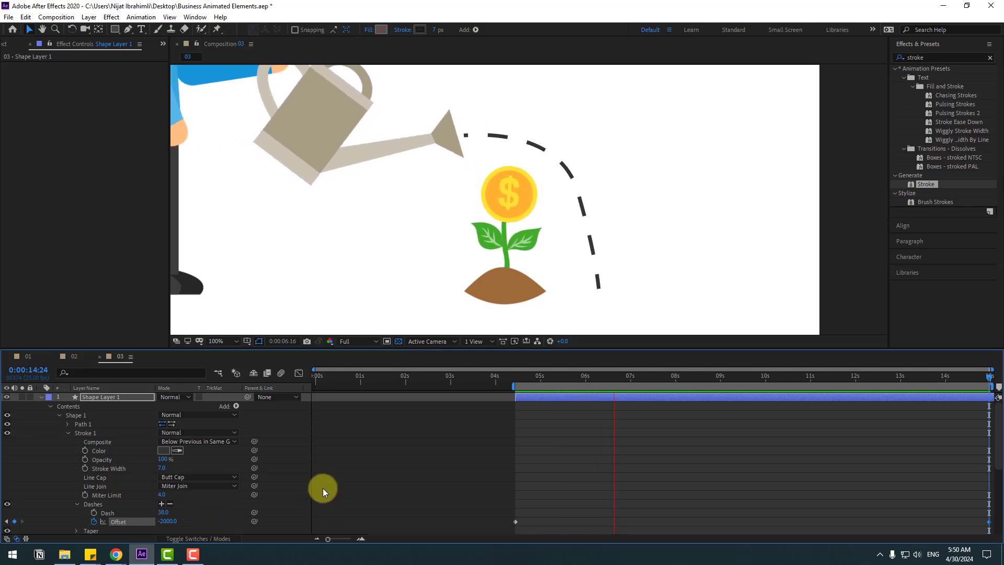
pyautogui.press('space')
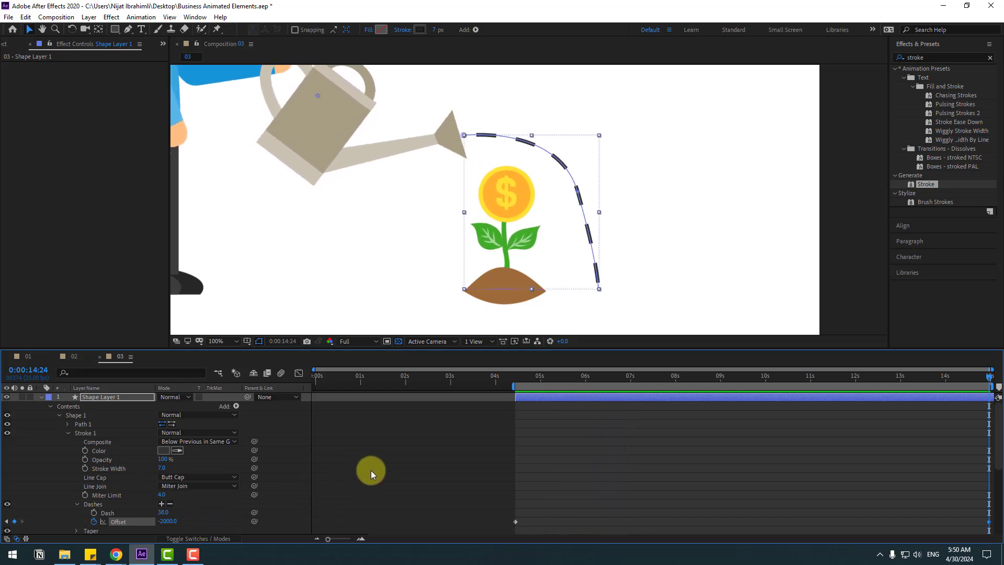
# Step: Collapse Shape Layer 1, parent it to the object-1 watering can layer and scrub the timeline to check that it follows
pyautogui.click(44, 398)
pyautogui.click(40, 397)
pyautogui.click(479, 401)
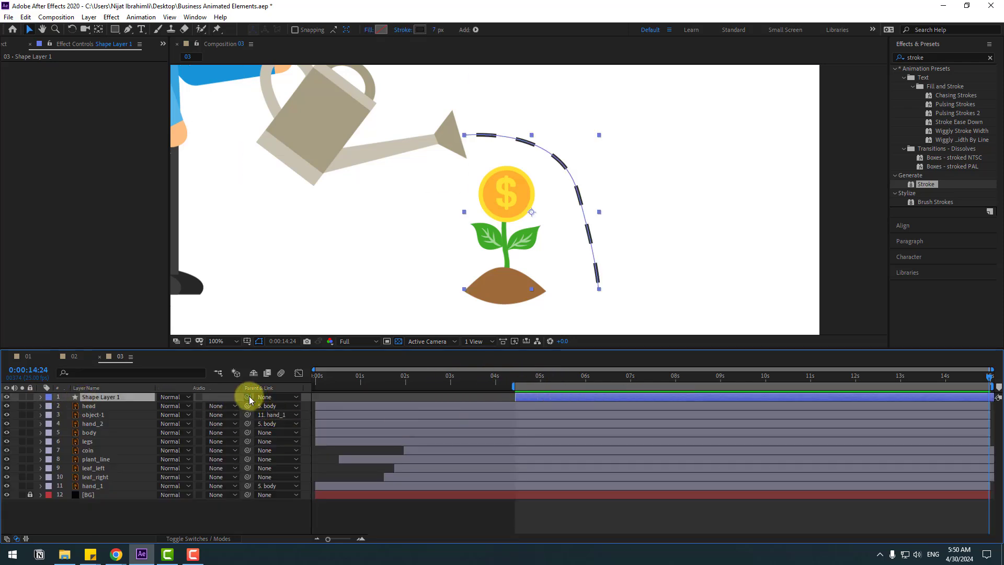
pyautogui.moveTo(248, 398); pyautogui.dragTo(96, 415)
pyautogui.moveTo(986, 376)
pyautogui.mouseDown()
pyautogui.moveTo(594, 379)
pyautogui.moveTo(645, 381)
pyautogui.mouseUp()
# Step: Duplicate Shape Layer 1 and, at 0:00:05:04, move the copy slightly above the original dashed curve
pyautogui.click(553, 270)
pyautogui.hotkey('ctrl', 'd')
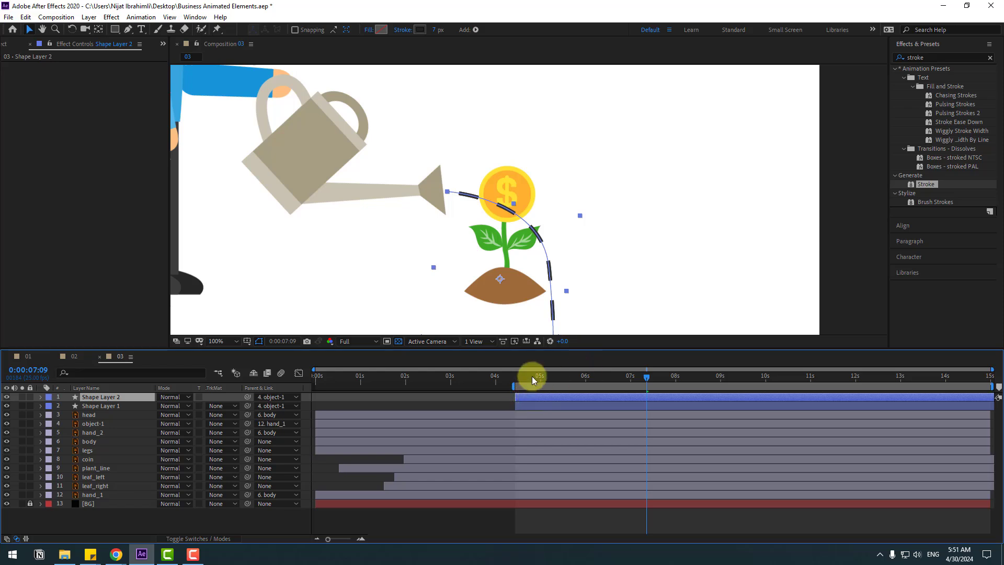
pyautogui.moveTo(532, 377); pyautogui.dragTo(546, 376)
pyautogui.moveTo(533, 241)
pyautogui.mouseDown()
pyautogui.moveTo(532, 222)
pyautogui.moveTo(593, 194)
pyautogui.mouseUp()
# Step: With the Pen tool, move Shape Layer 2's end and middle points outward so its curve spreads away from the plant
pyautogui.click(128, 29)
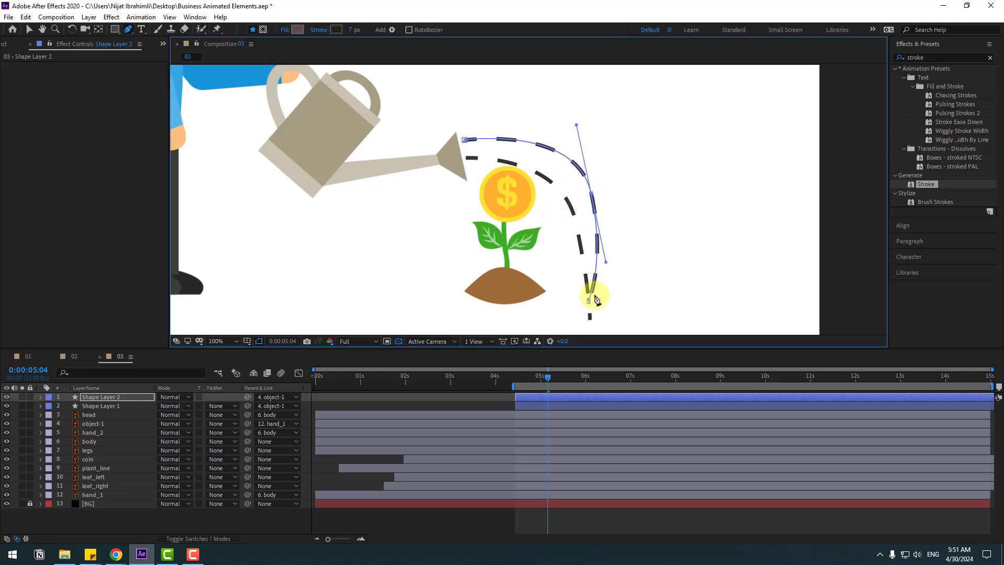
pyautogui.moveTo(588, 304)
pyautogui.mouseDown()
pyautogui.moveTo(629, 283)
pyautogui.moveTo(614, 287)
pyautogui.moveTo(617, 251)
pyautogui.mouseUp()
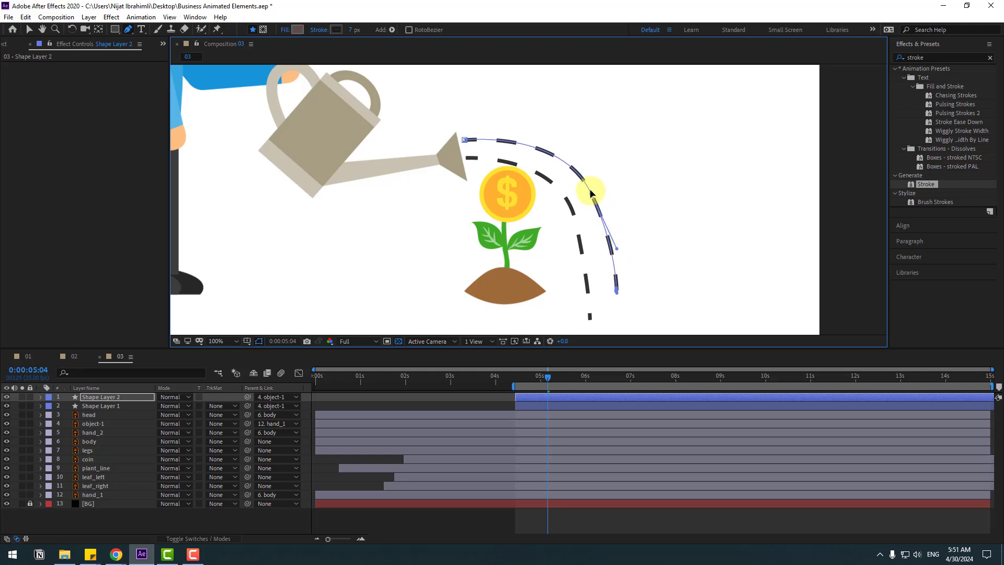
pyautogui.moveTo(591, 193)
pyautogui.mouseDown()
pyautogui.moveTo(606, 183)
pyautogui.moveTo(599, 193)
pyautogui.mouseUp()
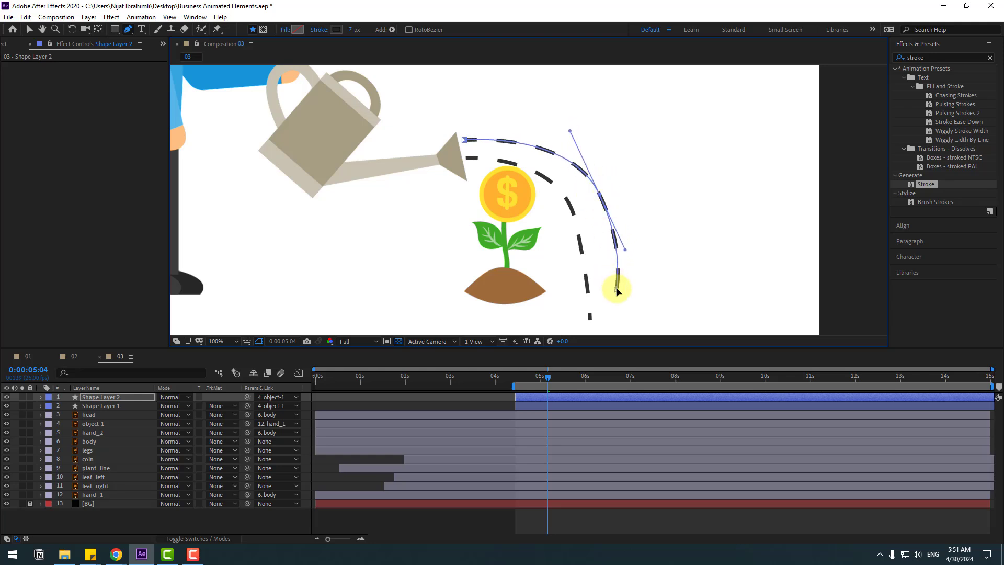
pyautogui.moveTo(616, 291); pyautogui.dragTo(633, 293)
# Step: Delay Shape Layer 2 to start just before the 5-second mark, slightly after Shape Layer 1, and scrub through the result
pyautogui.moveTo(518, 374); pyautogui.dragTo(568, 376)
pyautogui.click(29, 30)
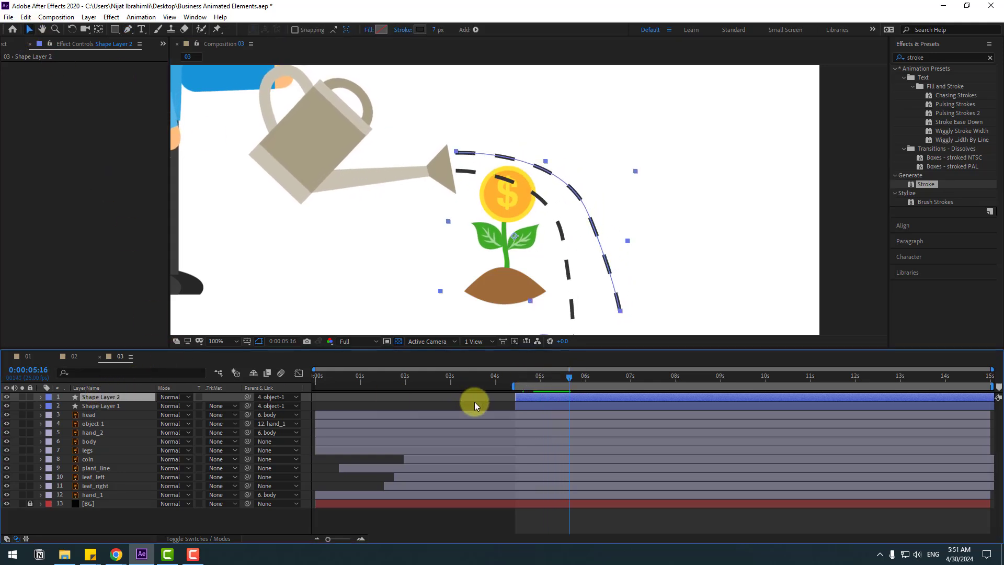
pyautogui.moveTo(525, 399); pyautogui.dragTo(619, 379)
# Step: Duplicate Shape Layer 2 and, at 0:00:07:11, move the copy down so it begins below the other two streams
pyautogui.click(110, 399)
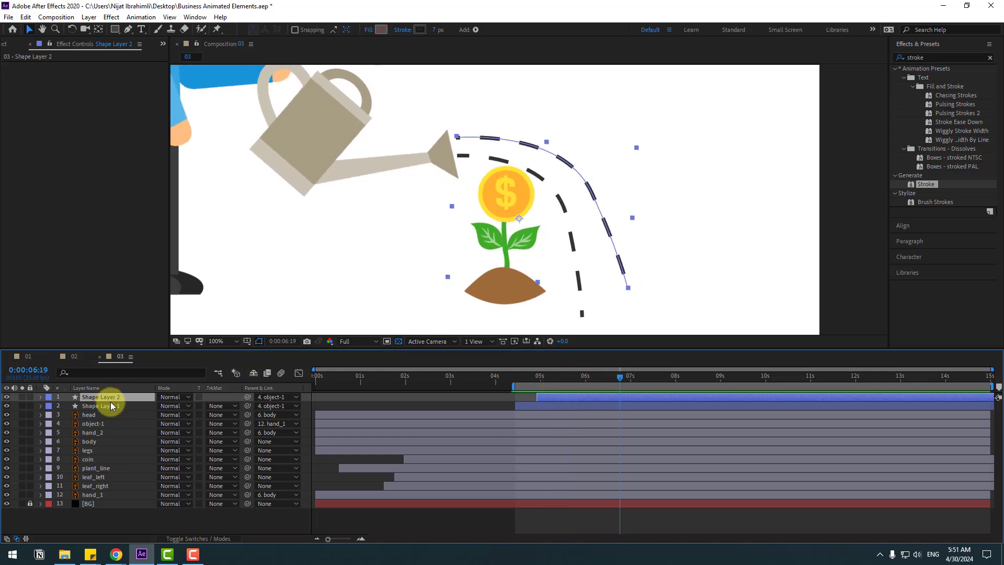
pyautogui.hotkey('ctrl', 'd')
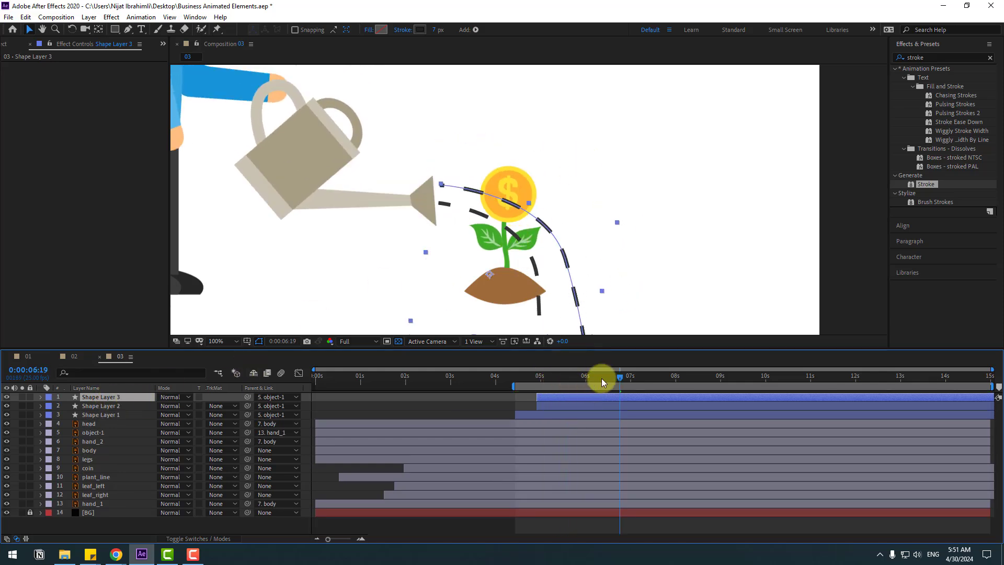
pyautogui.moveTo(601, 378); pyautogui.dragTo(649, 369)
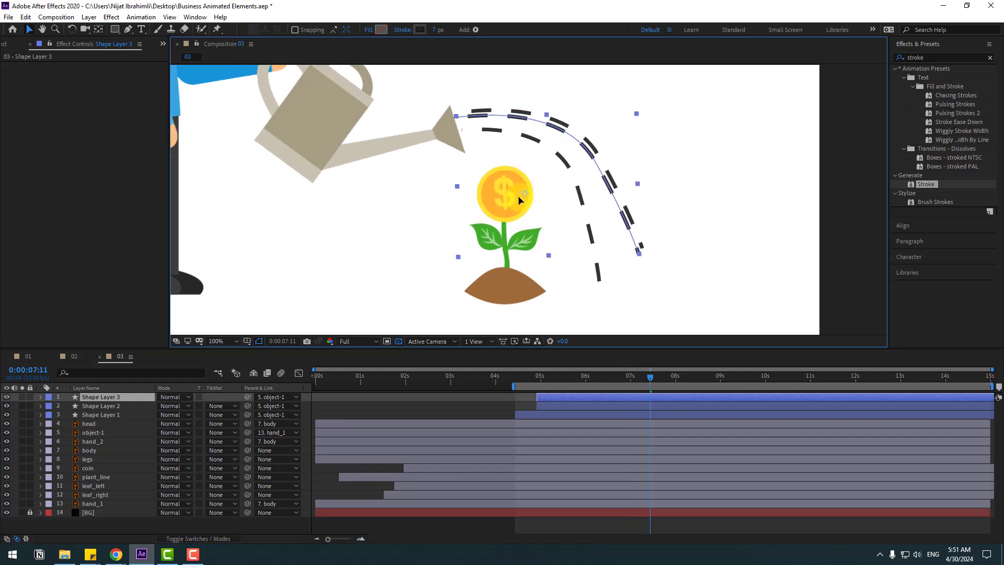
pyautogui.moveTo(520, 200); pyautogui.dragTo(525, 230)
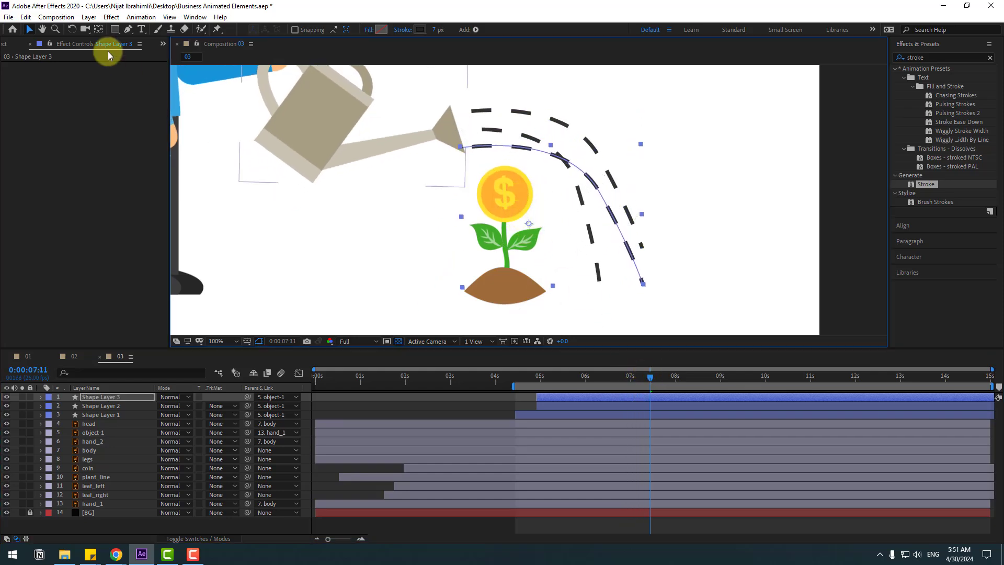
# Step: With the Pen tool, pull Shape Layer 3's middle and end points inward so its curve falls close beside the plant
pyautogui.click(128, 29)
pyautogui.moveTo(597, 191); pyautogui.dragTo(558, 197)
pyautogui.moveTo(643, 284); pyautogui.dragTo(558, 289)
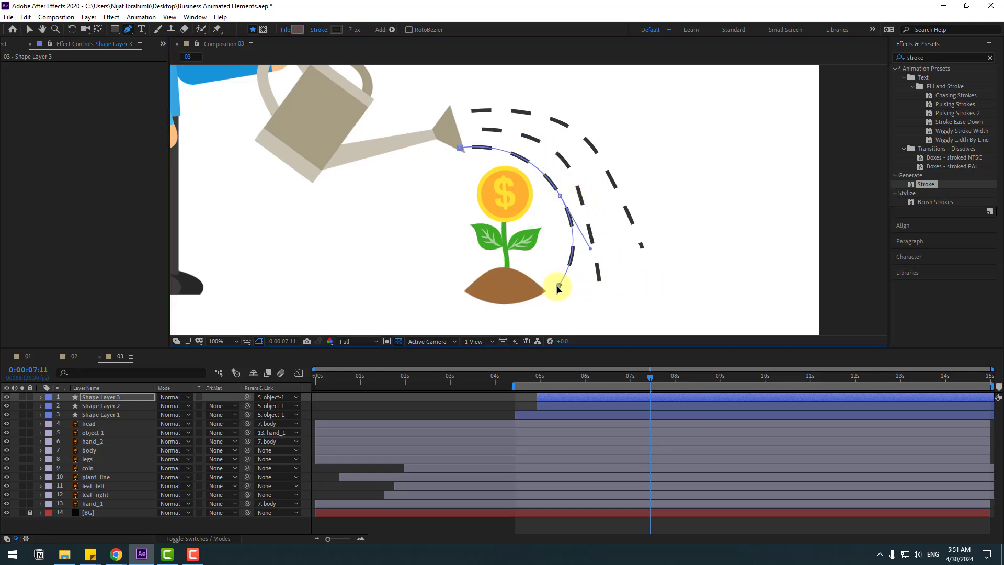
pyautogui.moveTo(589, 249); pyautogui.dragTo(582, 242)
pyautogui.moveTo(559, 196); pyautogui.dragTo(548, 196)
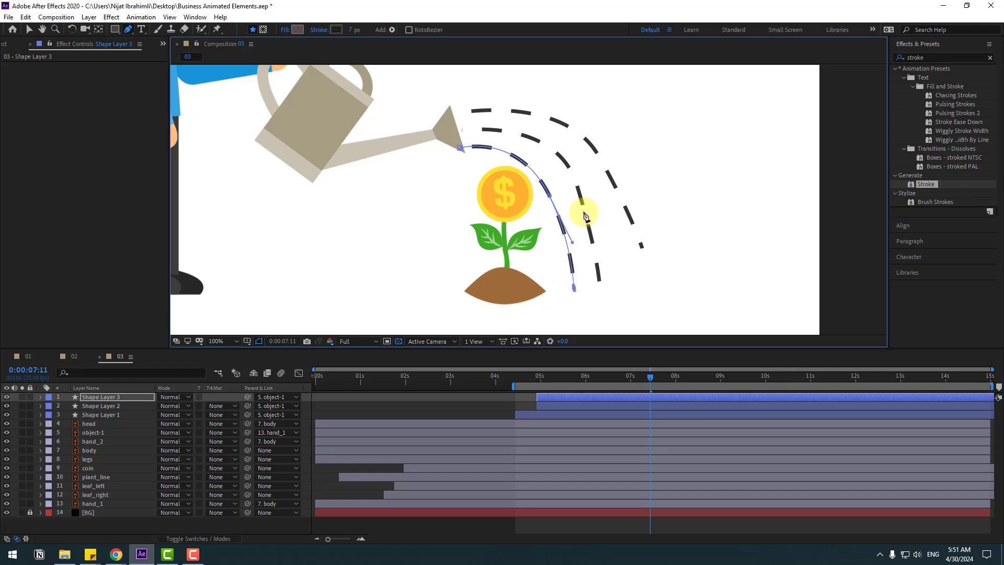
# Step: Reshape Shape Layer 1's curve with the Pen tool, moving its end point and lower handle outward between the other two streams
pyautogui.click(615, 406)
pyautogui.click(611, 414)
pyautogui.press('v')
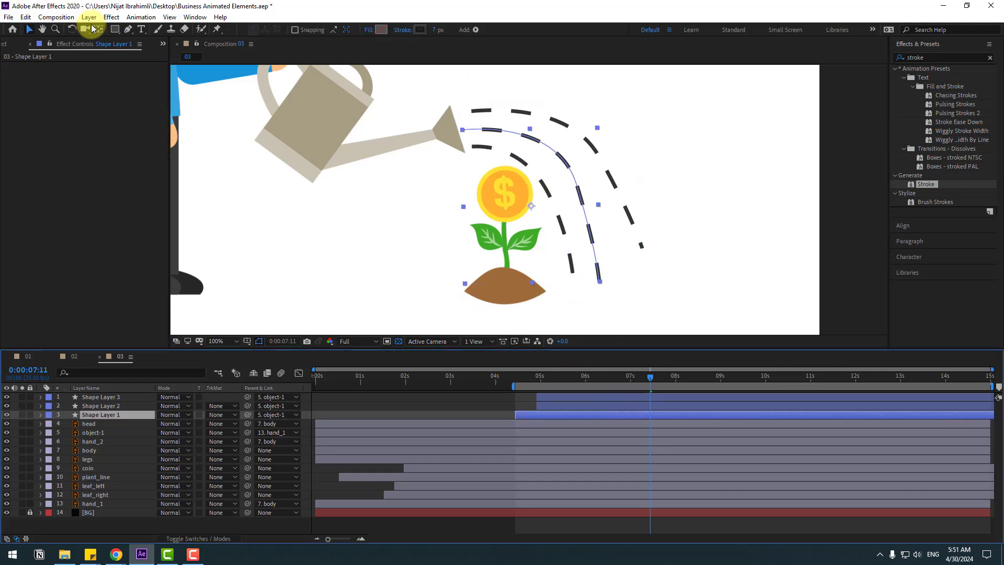
pyautogui.click(129, 30)
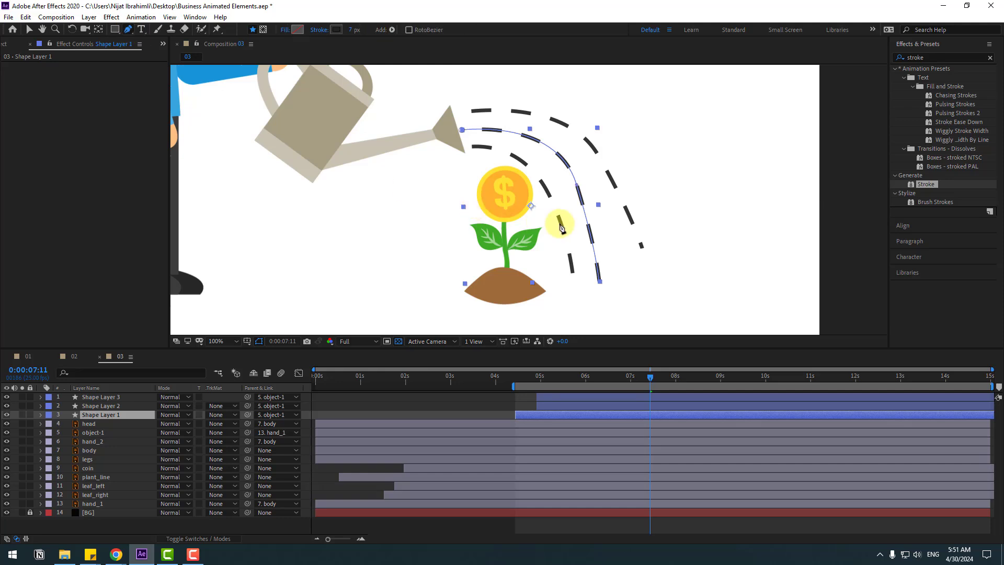
pyautogui.click(574, 191)
pyautogui.click(592, 285)
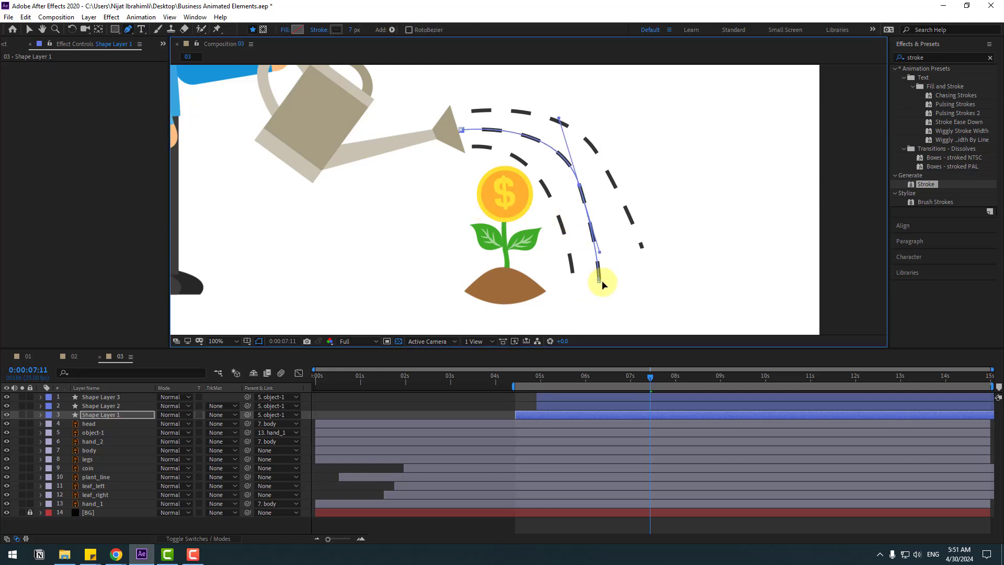
pyautogui.moveTo(600, 252); pyautogui.dragTo(605, 249)
pyautogui.click(34, 30)
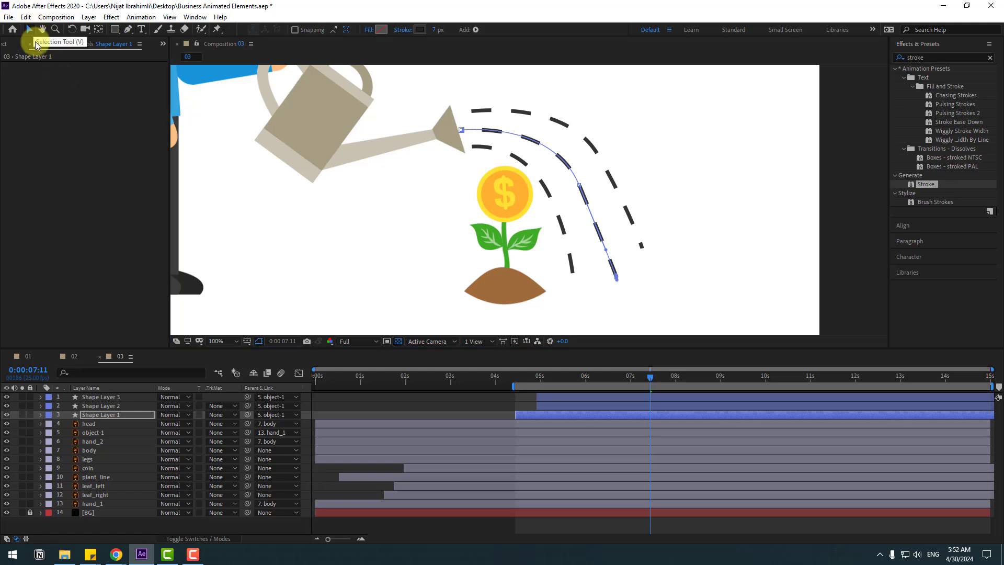
# Step: Deselect the layers and preview the three dashed water streams with the whole character in view
pyautogui.click(383, 406)
pyautogui.scroll(-2, 466, 245)
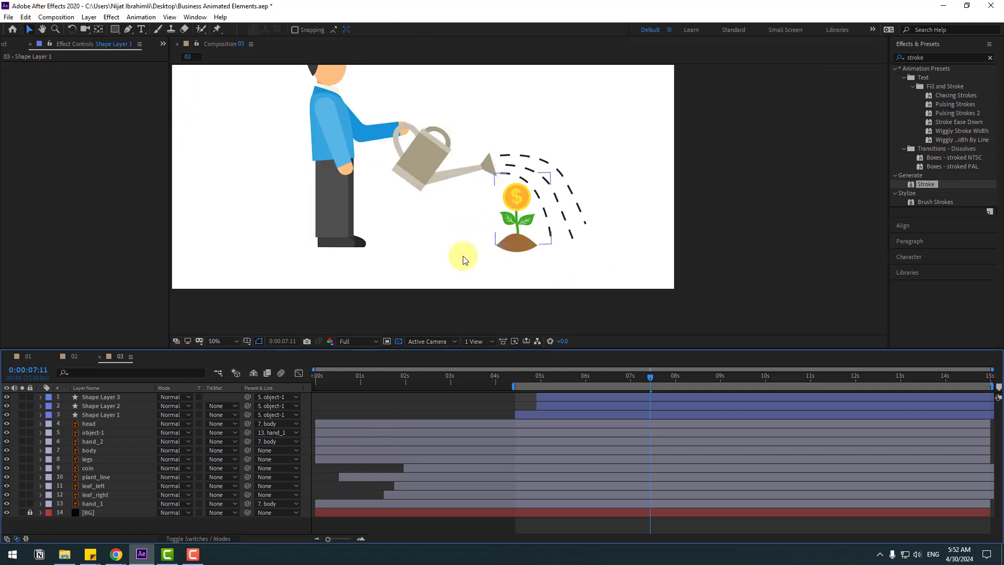
pyautogui.press('space')
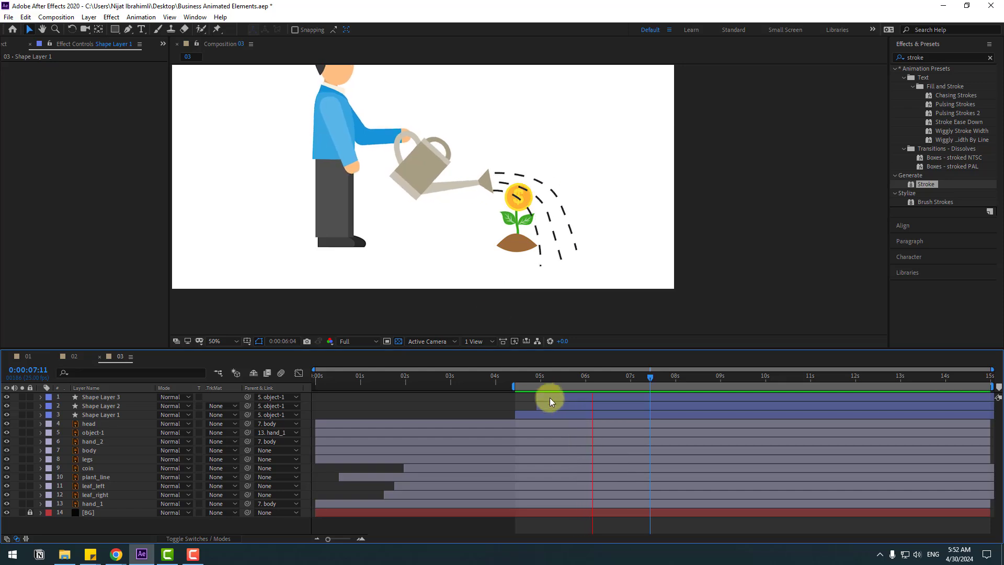
# Step: Shift Shape Layer 3 about half a second later than Shape Layer 2 and check the three streams up to 0:00:07:19
pyautogui.click(552, 379)
pyautogui.click(99, 397)
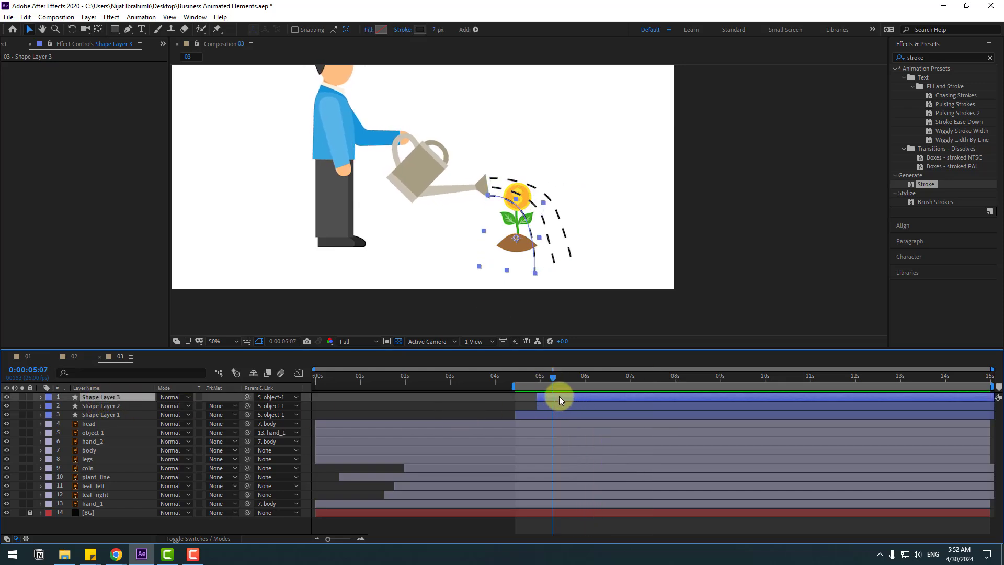
pyautogui.moveTo(559, 396); pyautogui.dragTo(580, 394)
pyautogui.moveTo(529, 375); pyautogui.dragTo(664, 377)
# Step: Slide the three shape layers earlier and extend their ends so they span the whole composition, with the work area starting at 0 s for a preview
pyautogui.click(557, 414)
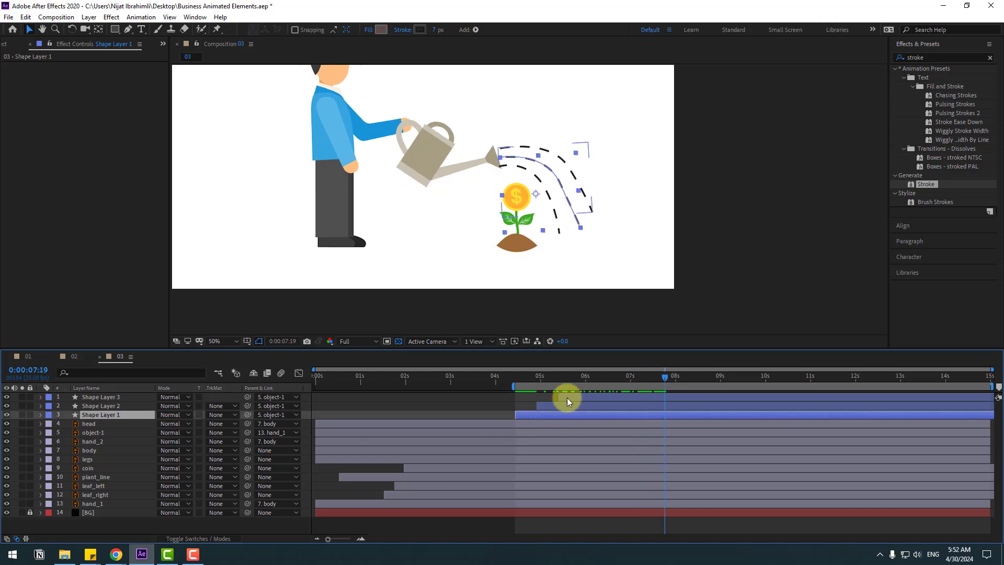
pyautogui.keyDown('shift'); pyautogui.click(567, 398); pyautogui.keyUp('shift')
pyautogui.moveTo(529, 413); pyautogui.dragTo(273, 417)
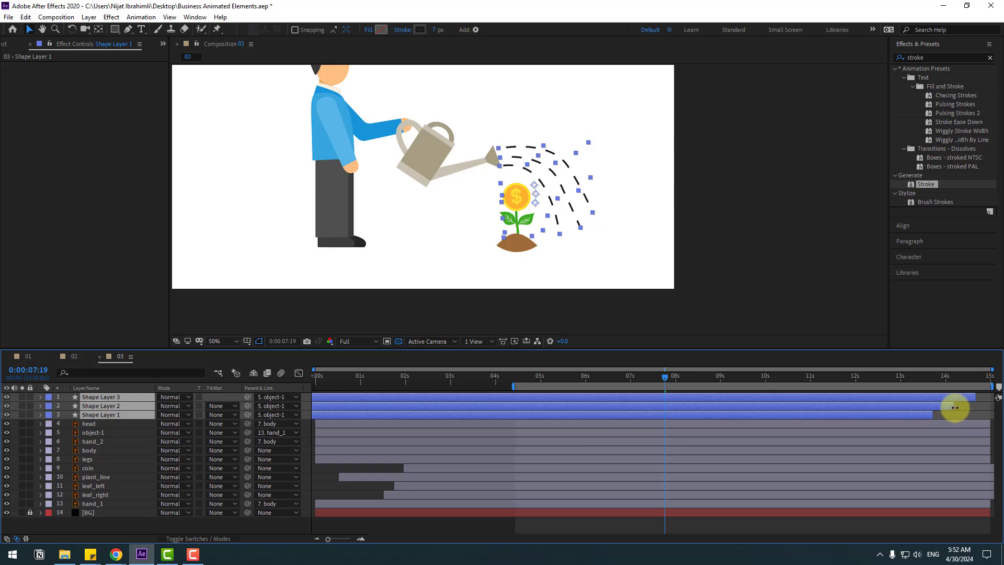
pyautogui.moveTo(954, 407); pyautogui.dragTo(1003, 406)
pyautogui.moveTo(514, 386); pyautogui.dragTo(313, 386)
pyautogui.press('space')
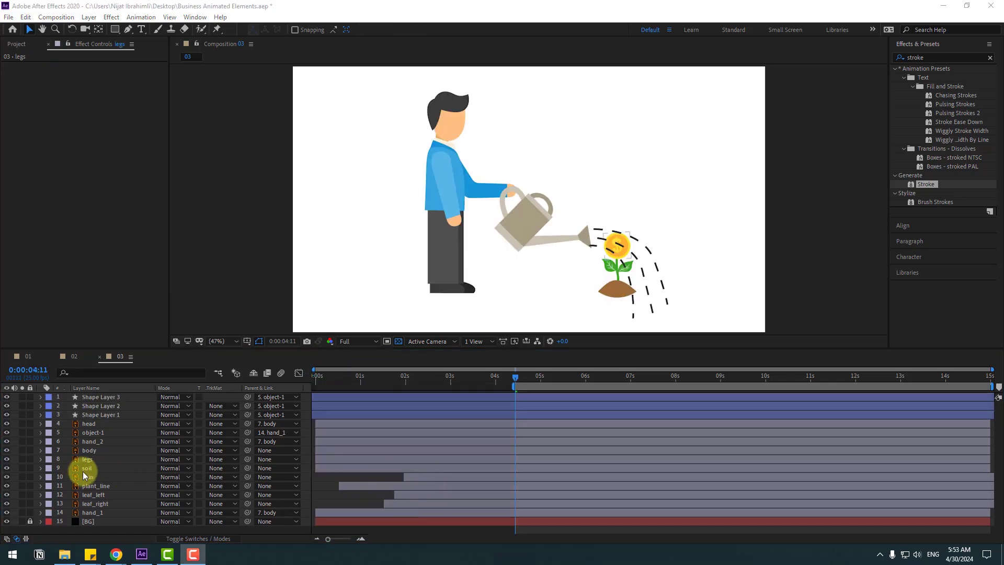
# Step: Move the soil, coin, plant_line, leaf_left and leaf_right layers together to the right and down so the plant sits under the falling water
pyautogui.click(85, 468)
pyautogui.keyDown('ctrl'); pyautogui.click(89, 476); pyautogui.keyUp('ctrl')
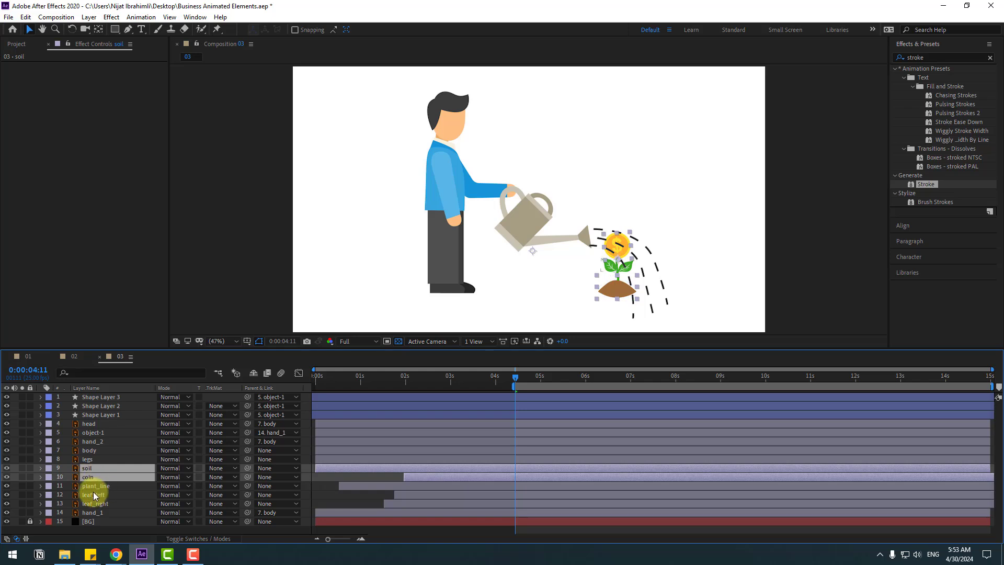
pyautogui.keyDown('ctrl'); pyautogui.click(94, 485); pyautogui.keyUp('ctrl')
pyautogui.keyDown('ctrl'); pyautogui.click(93, 494); pyautogui.keyUp('ctrl')
pyautogui.keyDown('ctrl'); pyautogui.click(93, 501); pyautogui.keyUp('ctrl')
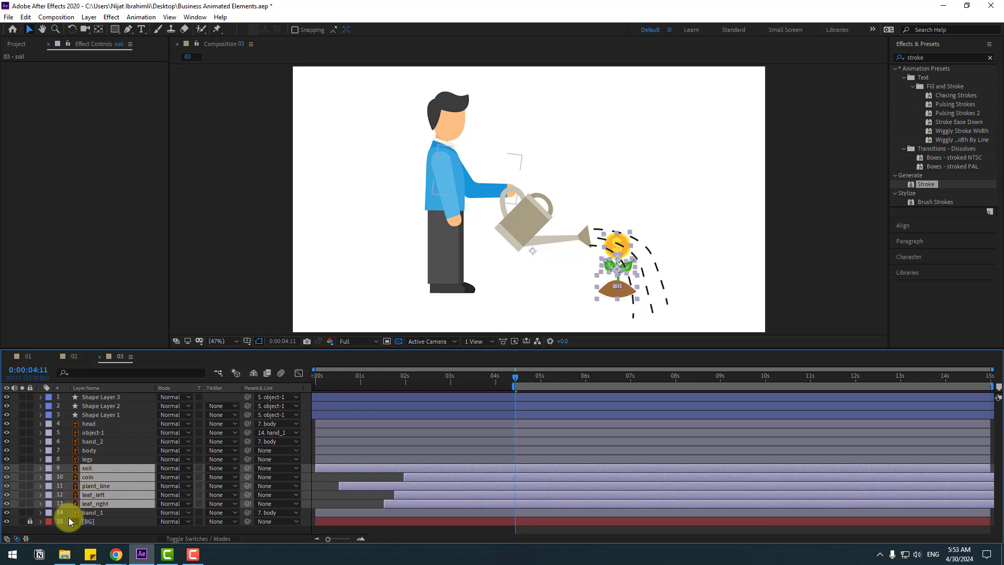
pyautogui.hotkey('shift', 'Right')
pyautogui.hotkey('shift', 'Right')
pyautogui.hotkey('shift', 'Right')
pyautogui.hotkey('shift', 'Right')
pyautogui.hotkey('shift', 'Right')
pyautogui.hotkey('shift', 'Right')
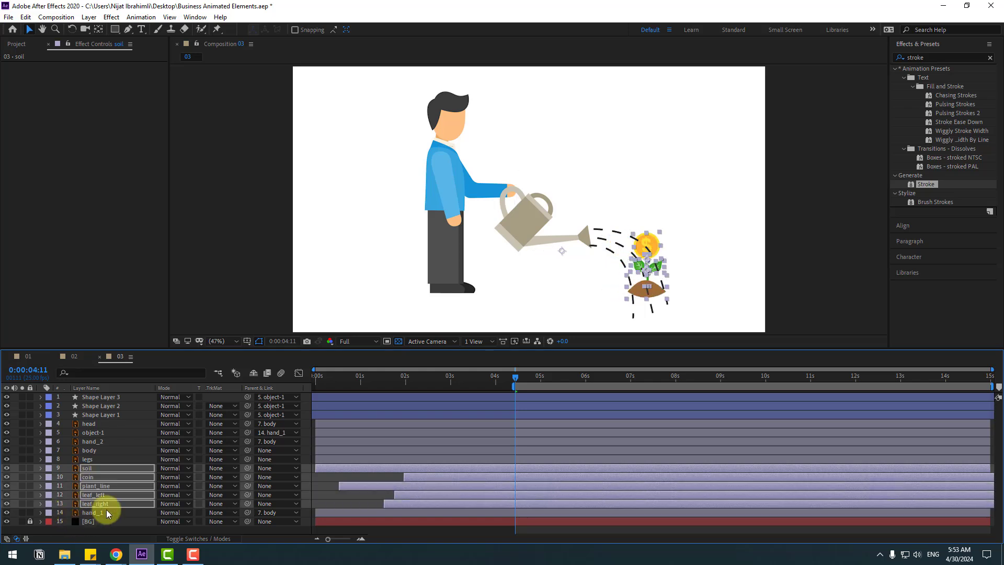
pyautogui.hotkey('shift', 'Down')
pyautogui.hotkey('shift', 'Down')
pyautogui.hotkey('shift', 'Down')
pyautogui.hotkey('shift', 'Down')
pyautogui.hotkey('shift', 'Down')
pyautogui.hotkey('shift', 'Down')
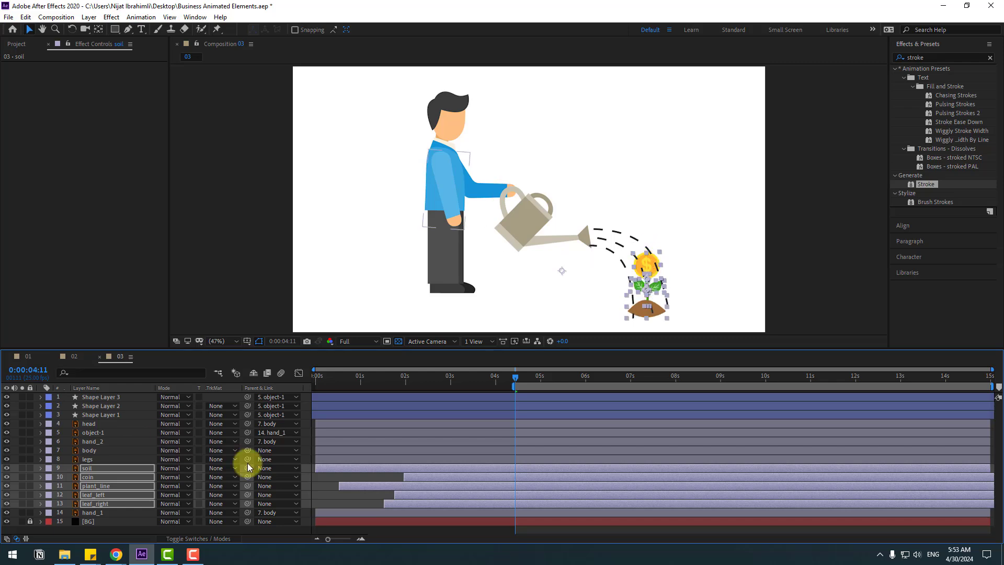
# Step: Deselect the layers and preview the water streams falling onto the repositioned coin plant
pyautogui.click(334, 500)
pyautogui.press('space')
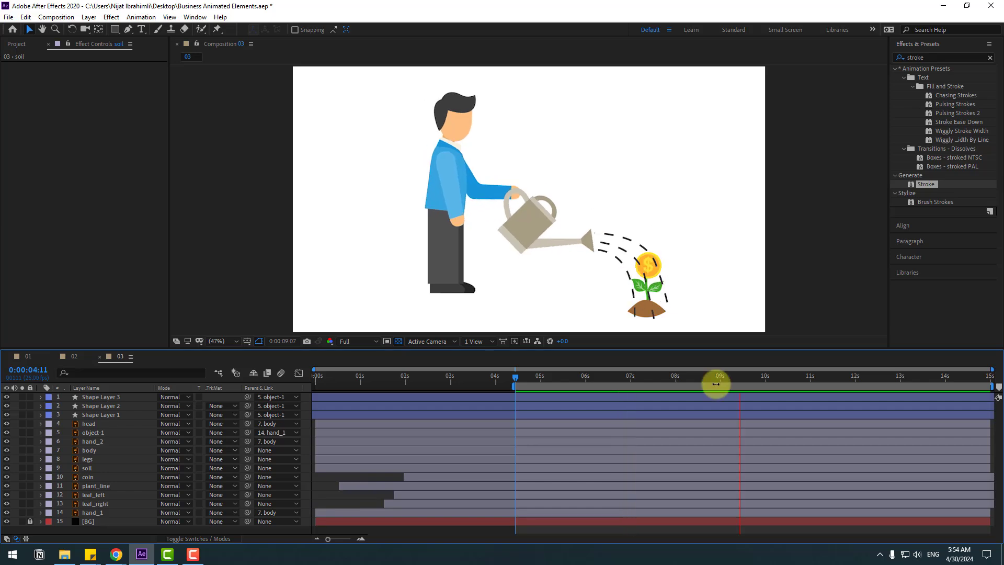
pyautogui.press('space')
# Step: Set the stroke color of Shape Layers 1, 2 and 3 to a bright blue and preview the water streams
pyautogui.moveTo(77, 415); pyautogui.dragTo(93, 395)
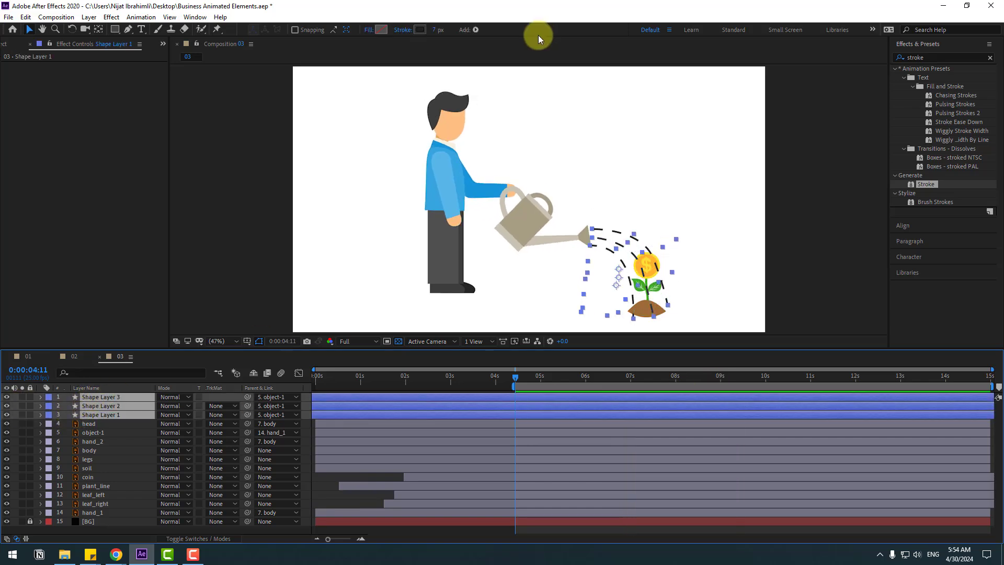
pyautogui.click(421, 30)
pyautogui.click(408, 450)
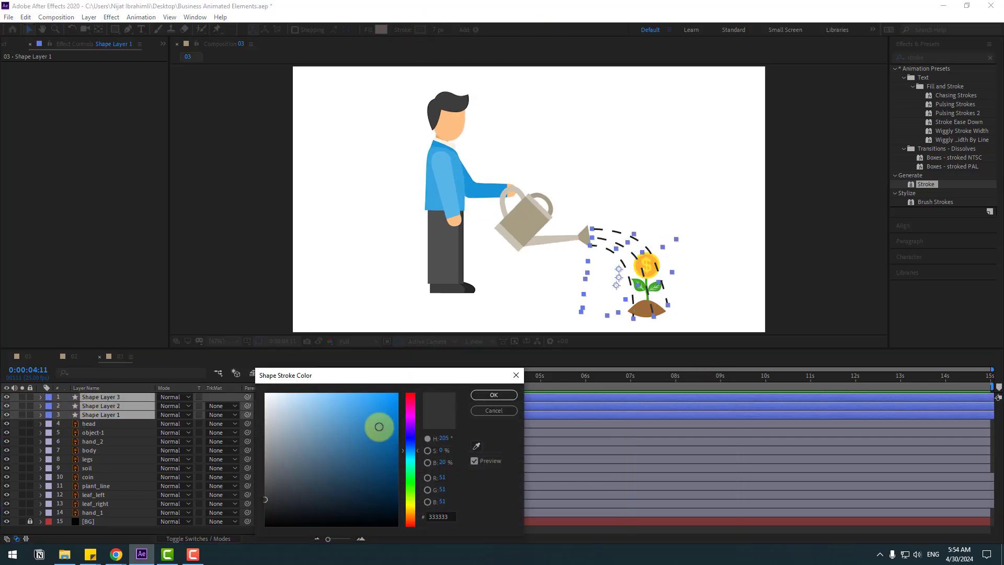
pyautogui.click(398, 400)
pyautogui.click(480, 400)
pyautogui.press('space')
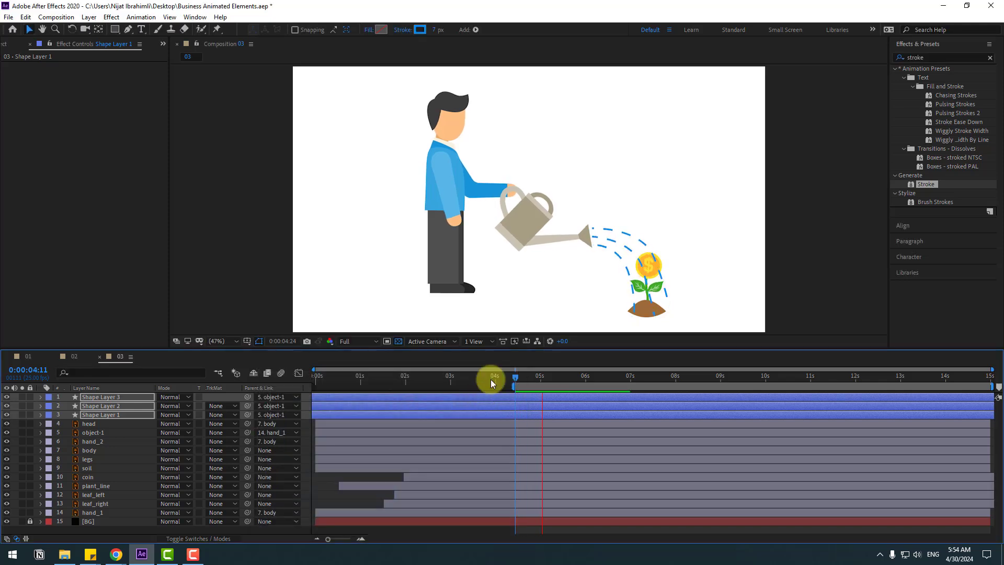